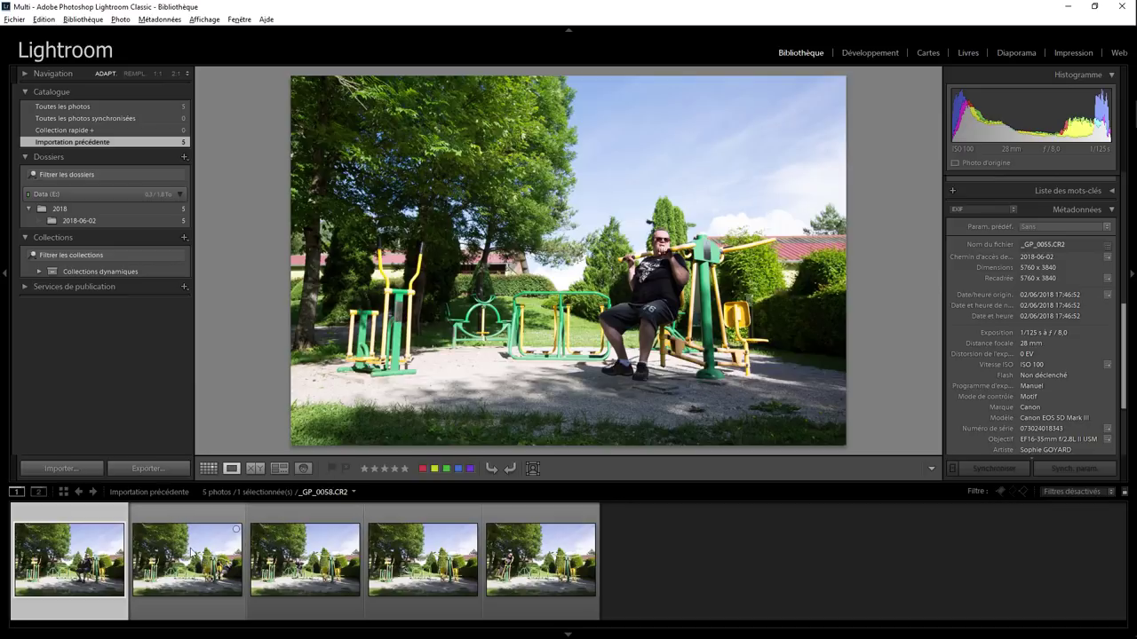
Step through the park shots with the arrow keys and come back to _GP_0055
key(Right)
key(Right)
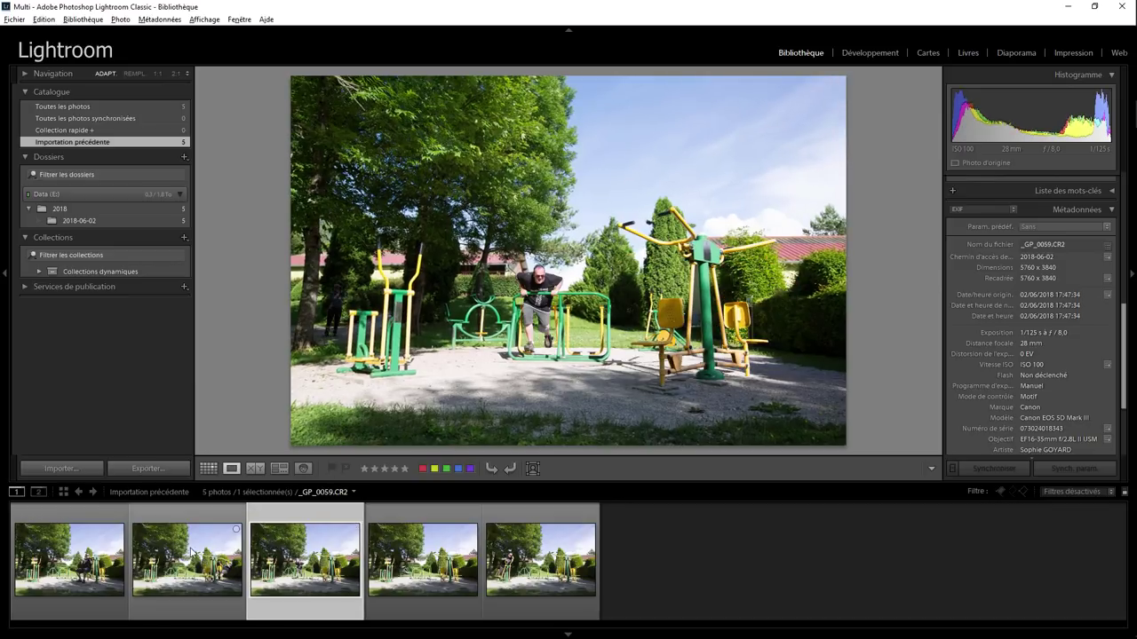
key(Right)
key(Right)
key(Left)
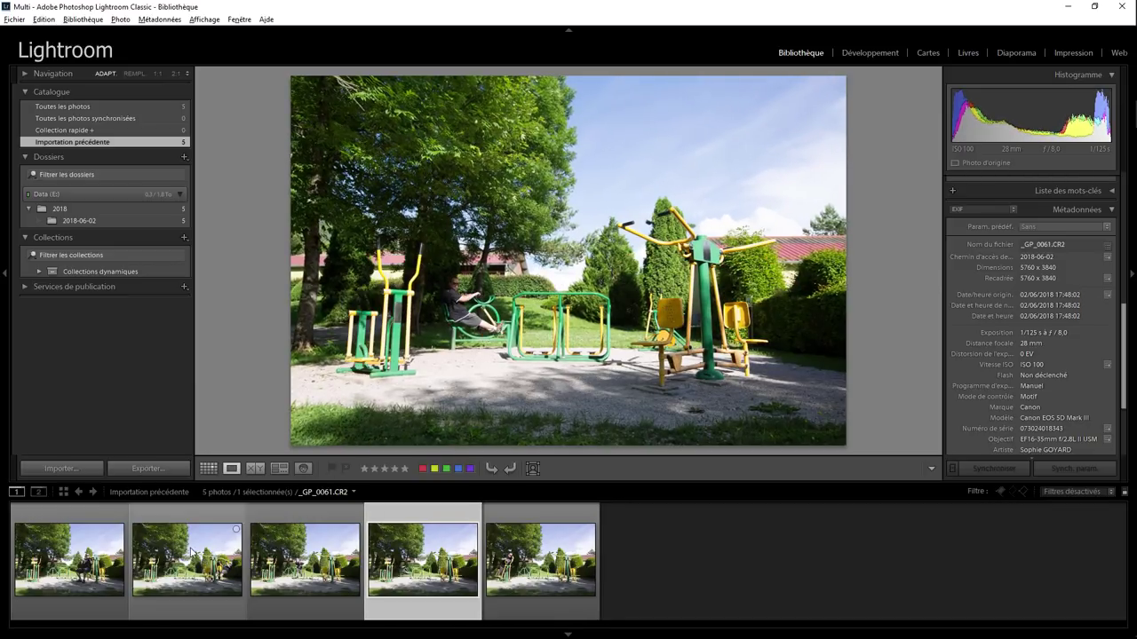
key(Left)
key(Left)
key(Left)
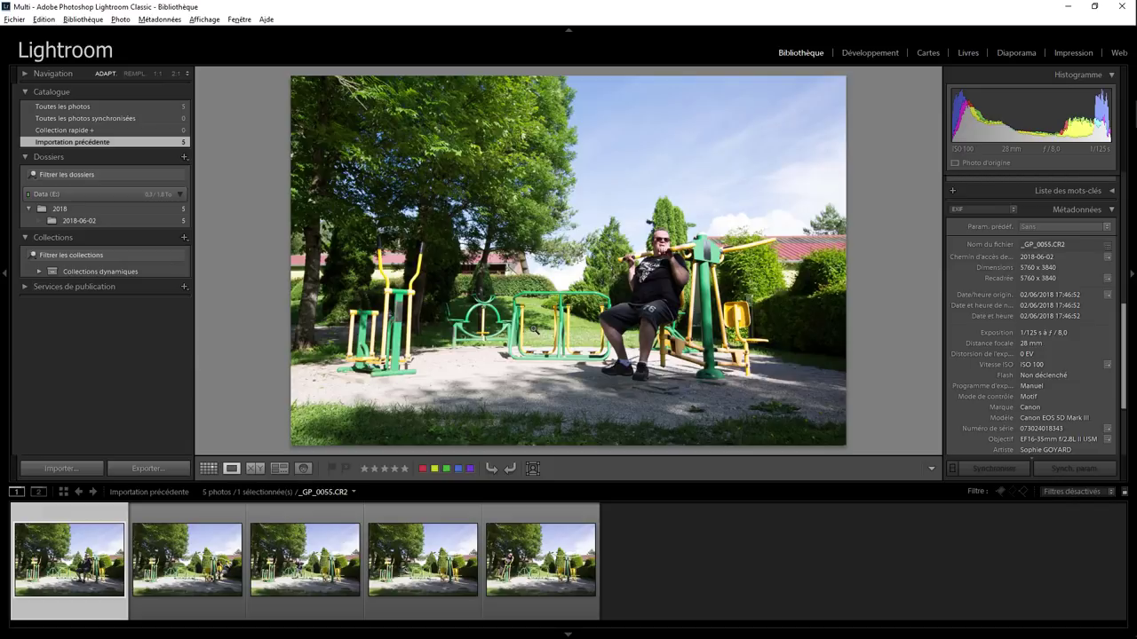
Compare _GP_0058 and _GP_0059 by flicking back and forth between them
click(214, 559)
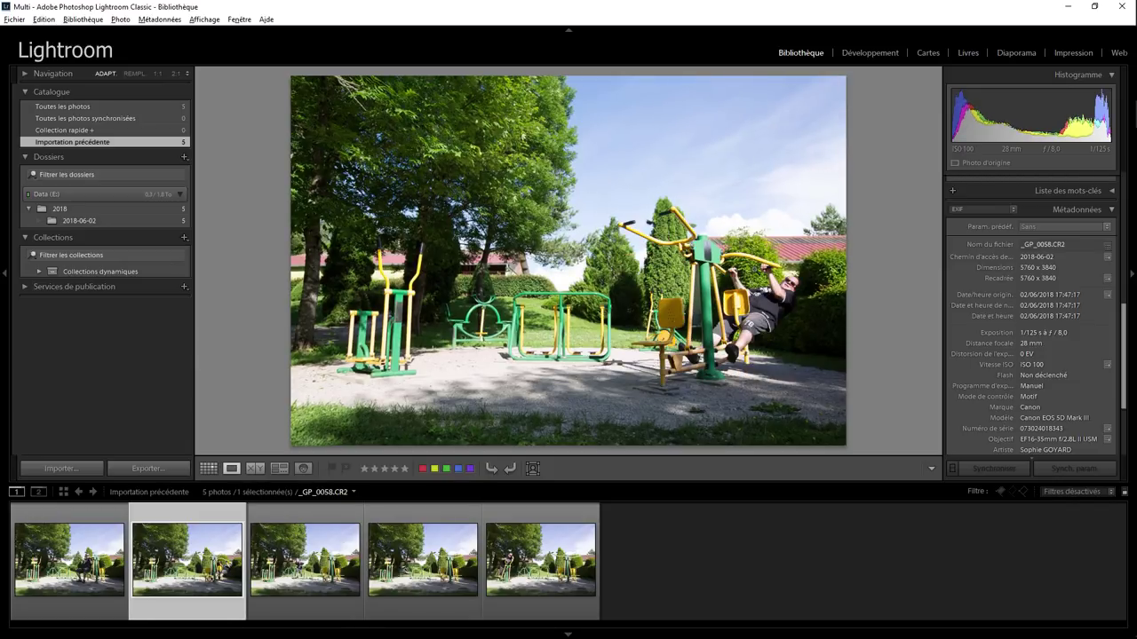
click(289, 555)
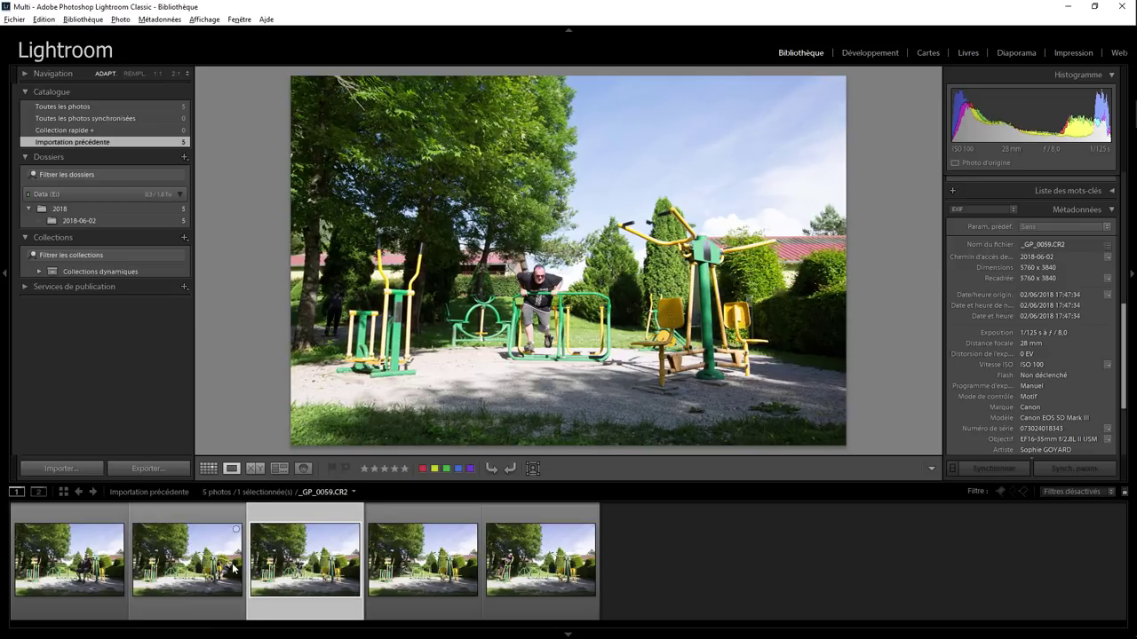
click(233, 569)
click(284, 563)
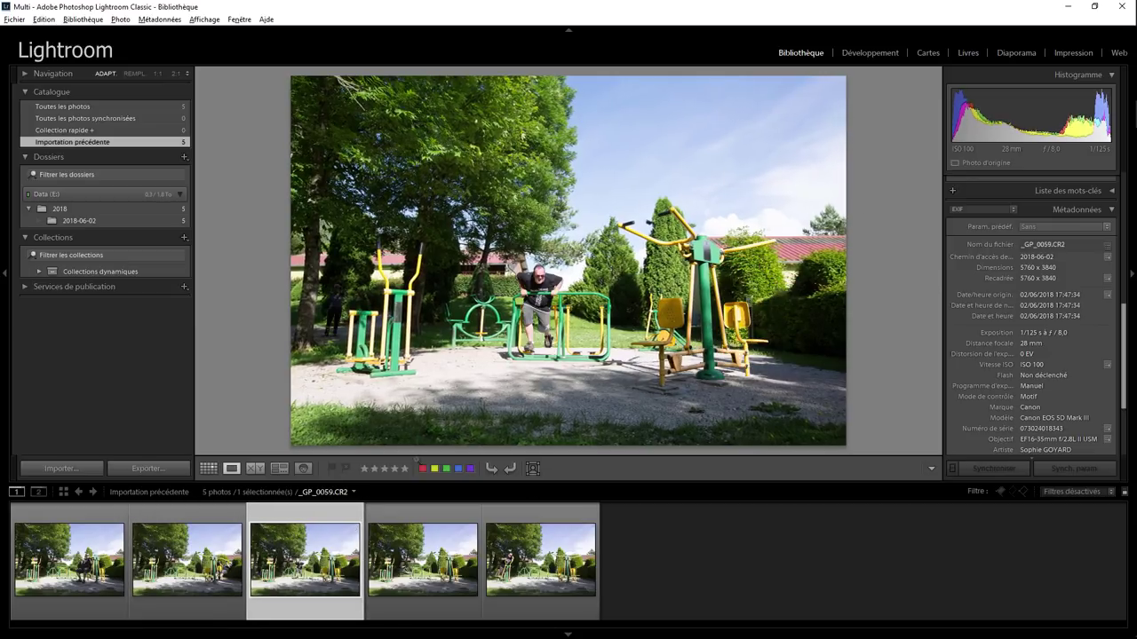
click(206, 558)
click(271, 566)
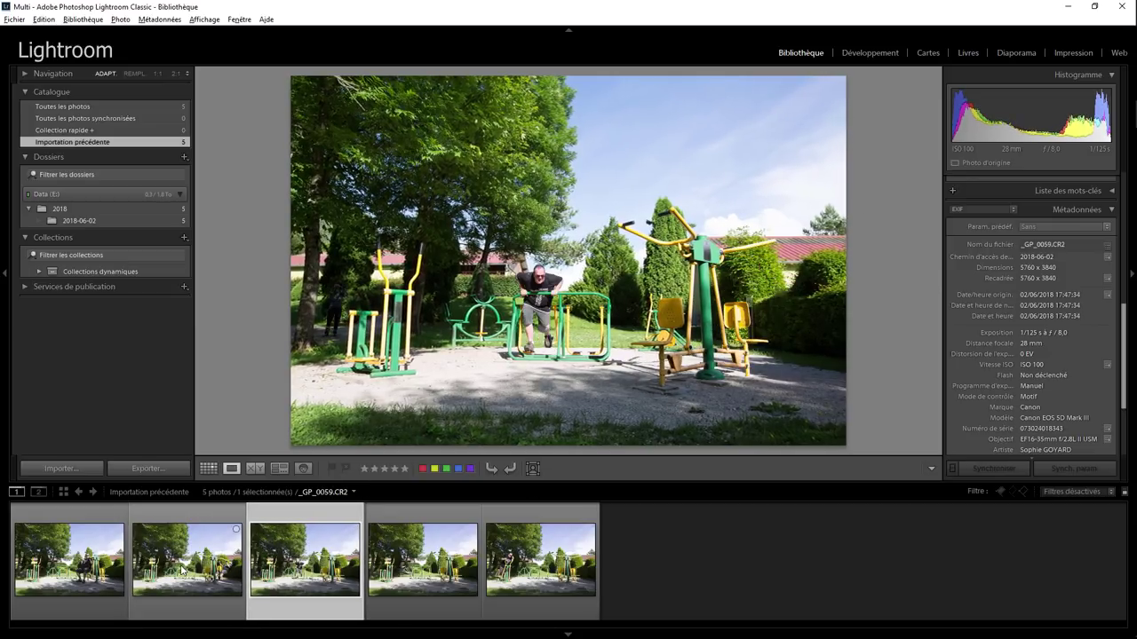
click(182, 572)
click(269, 567)
click(205, 565)
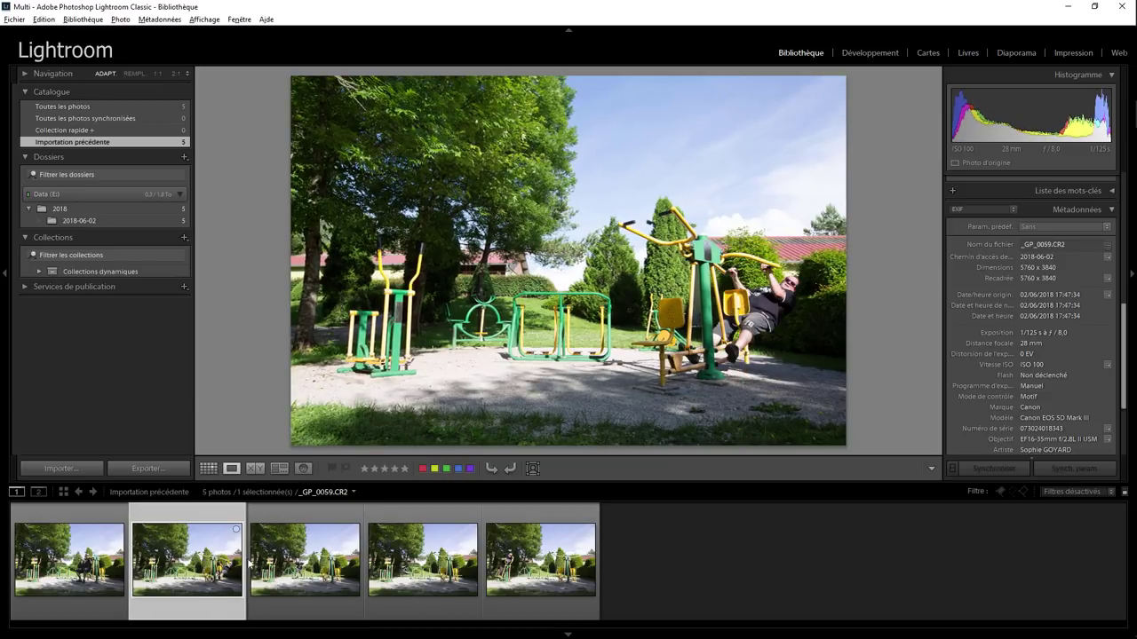
click(254, 560)
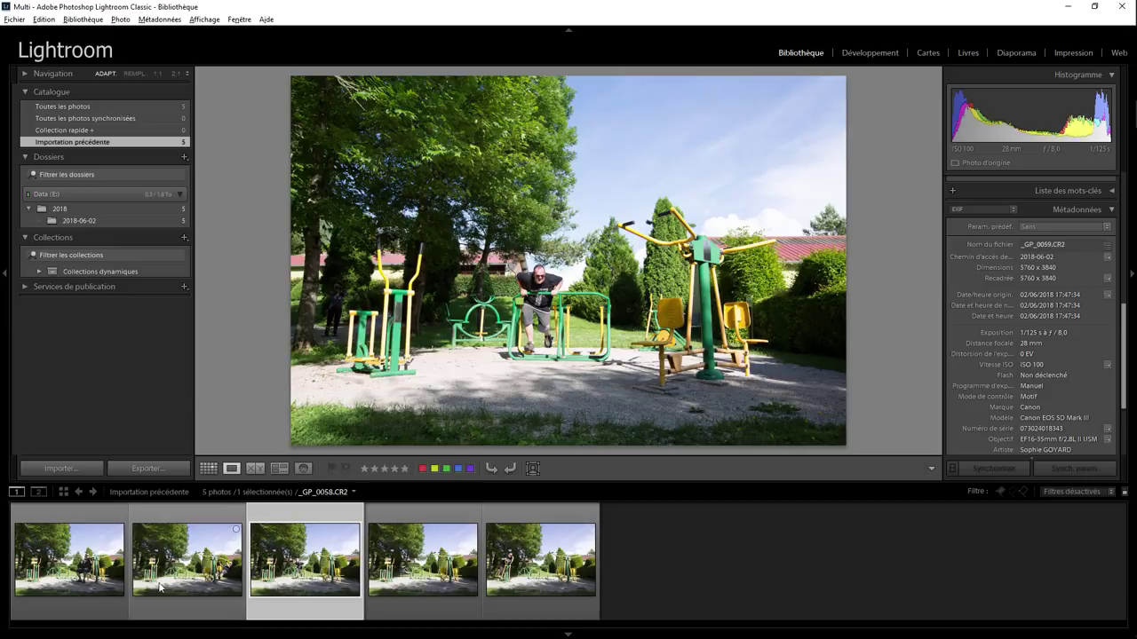
Preview all five shots from _GP_0055 to _GP_0062, then select the first three together
click(107, 581)
click(161, 582)
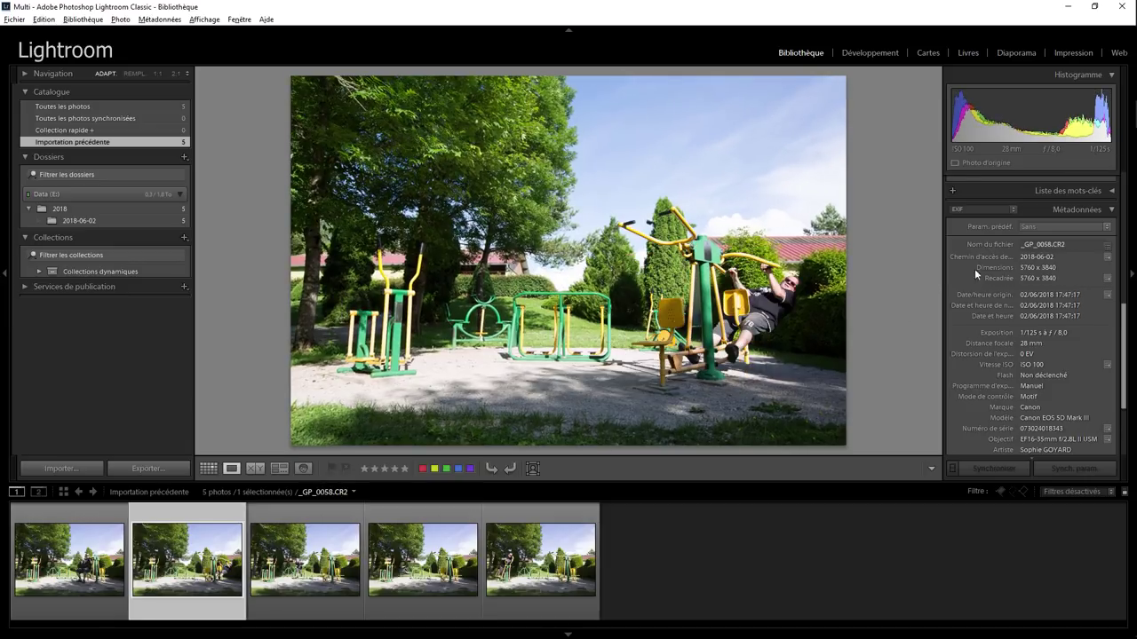
click(267, 560)
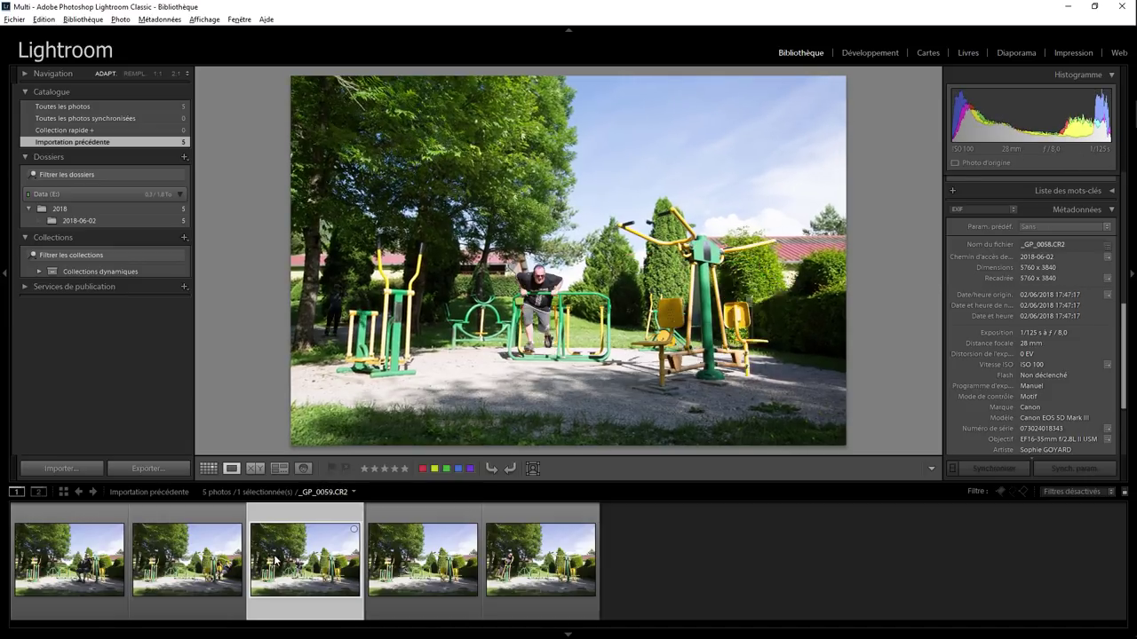
click(402, 568)
click(538, 565)
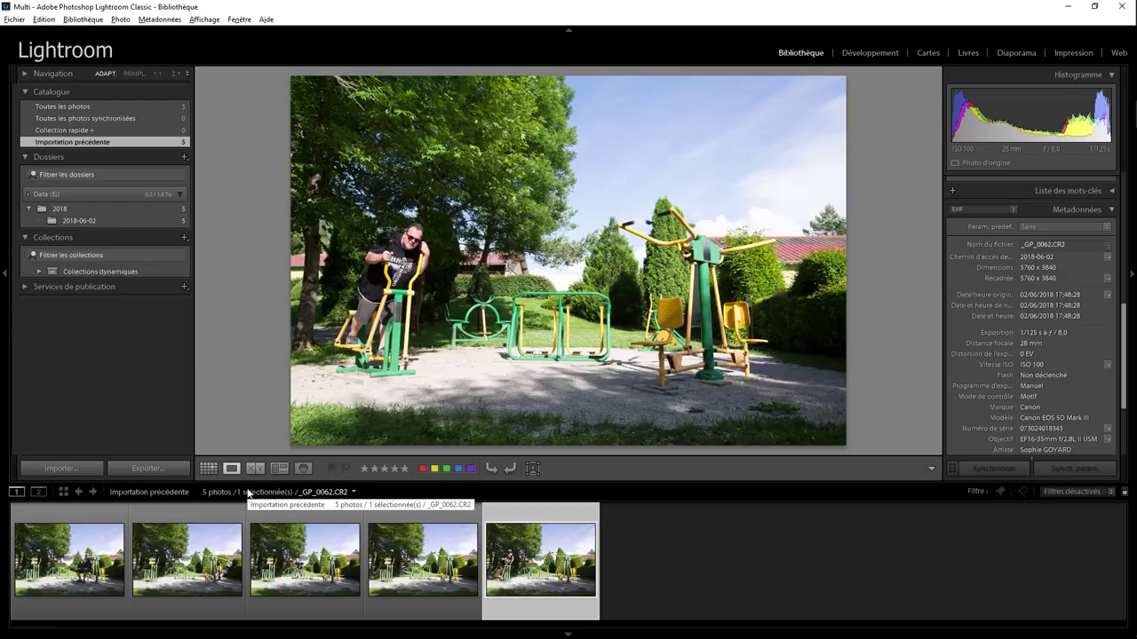
click(96, 560)
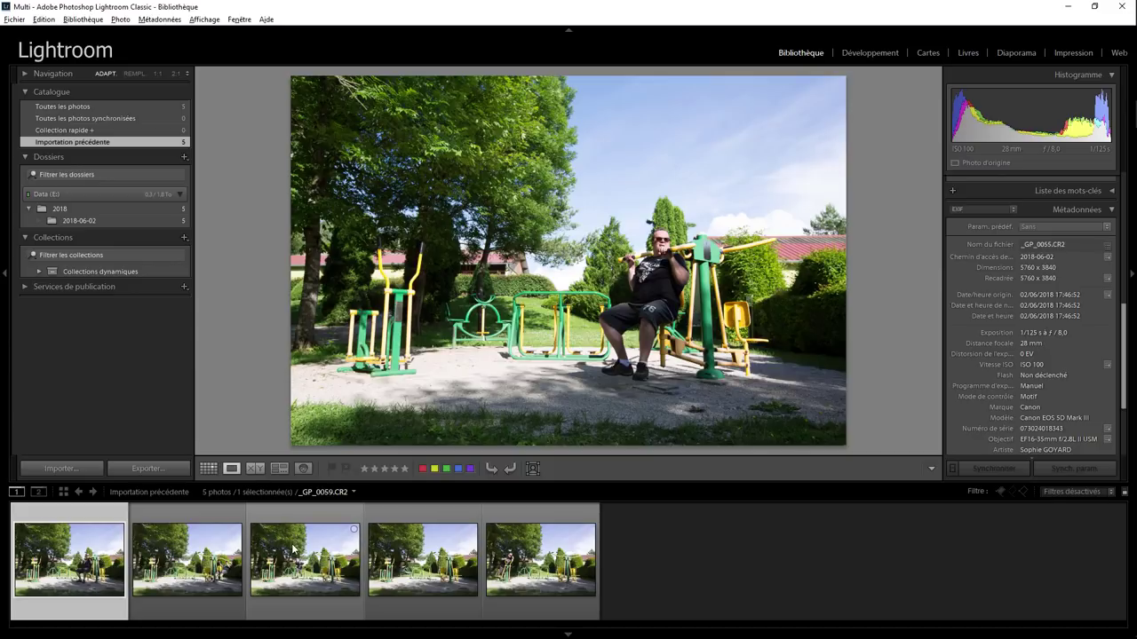
mouse_move(305, 559)
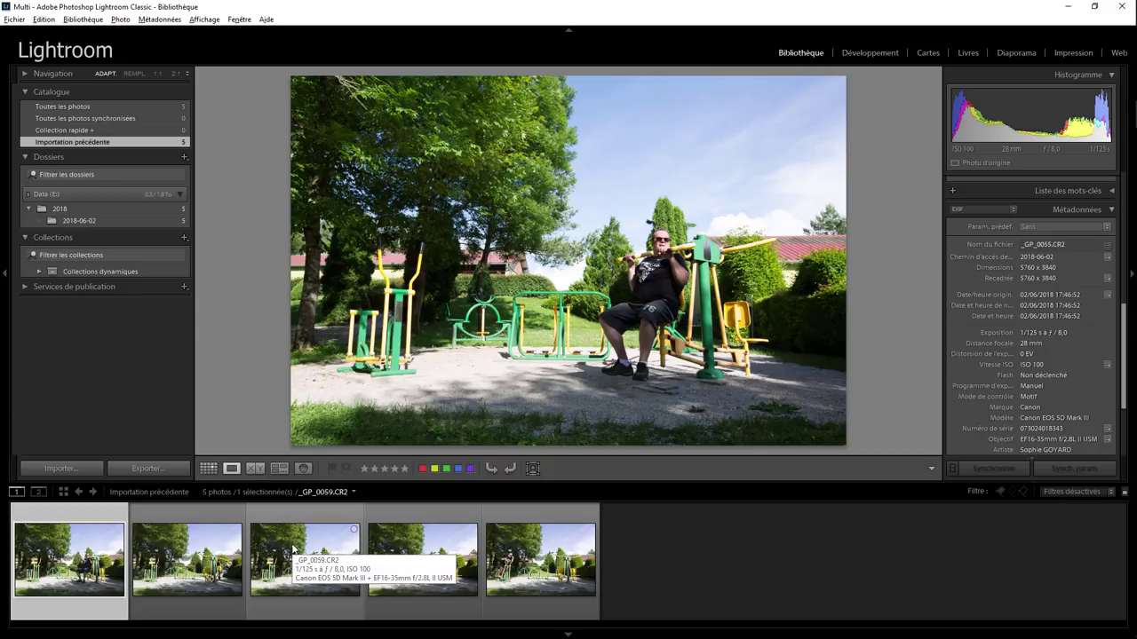
shift+click(284, 566)
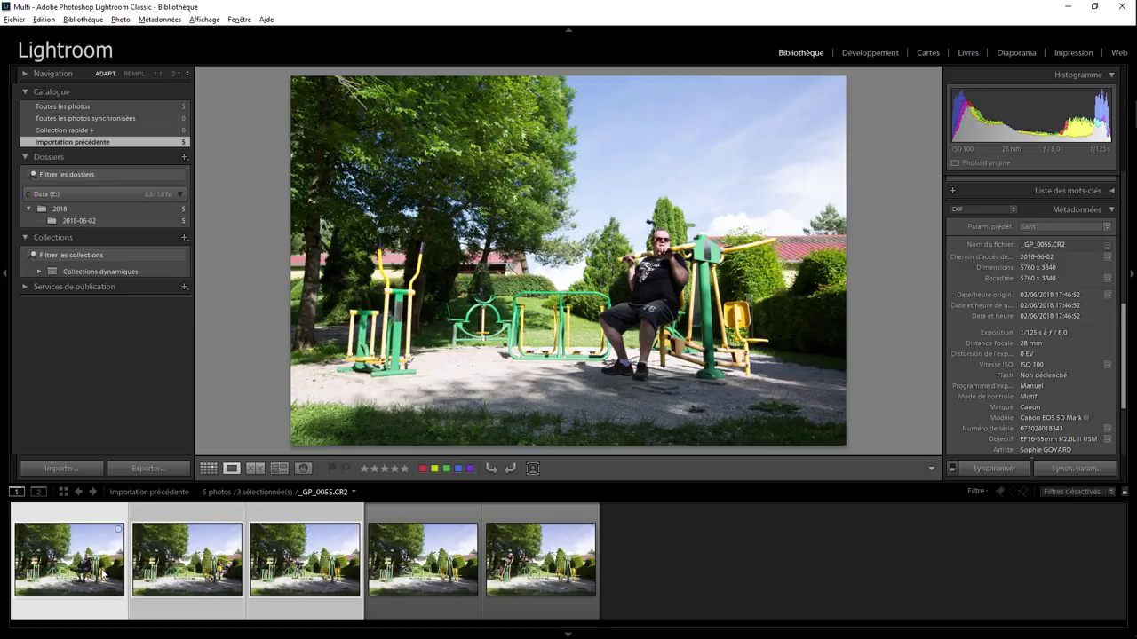
Select only _GP_0055 and _GP_0059 and show them side by side in Compare view
click(176, 578)
click(82, 576)
click(724, 568)
click(57, 583)
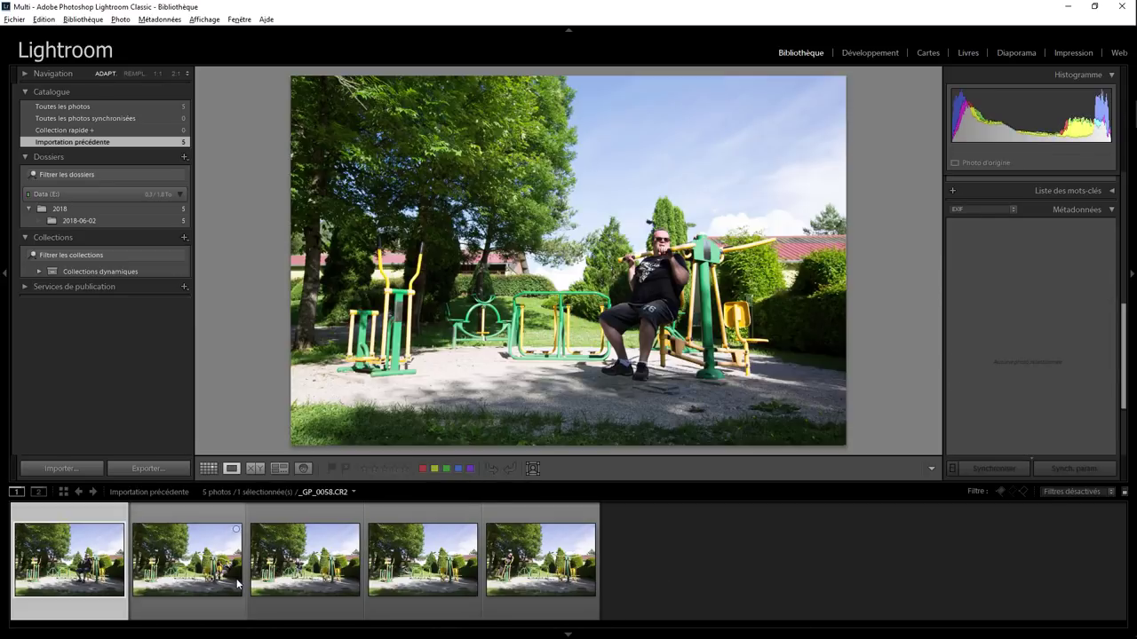
ctrl+click(298, 574)
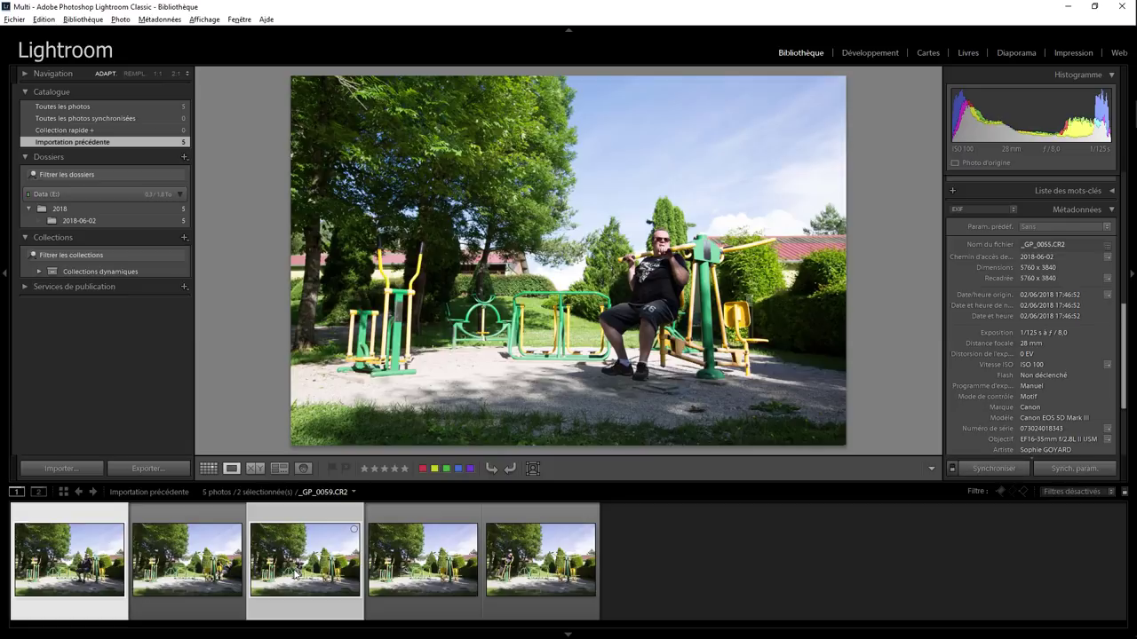
click(257, 469)
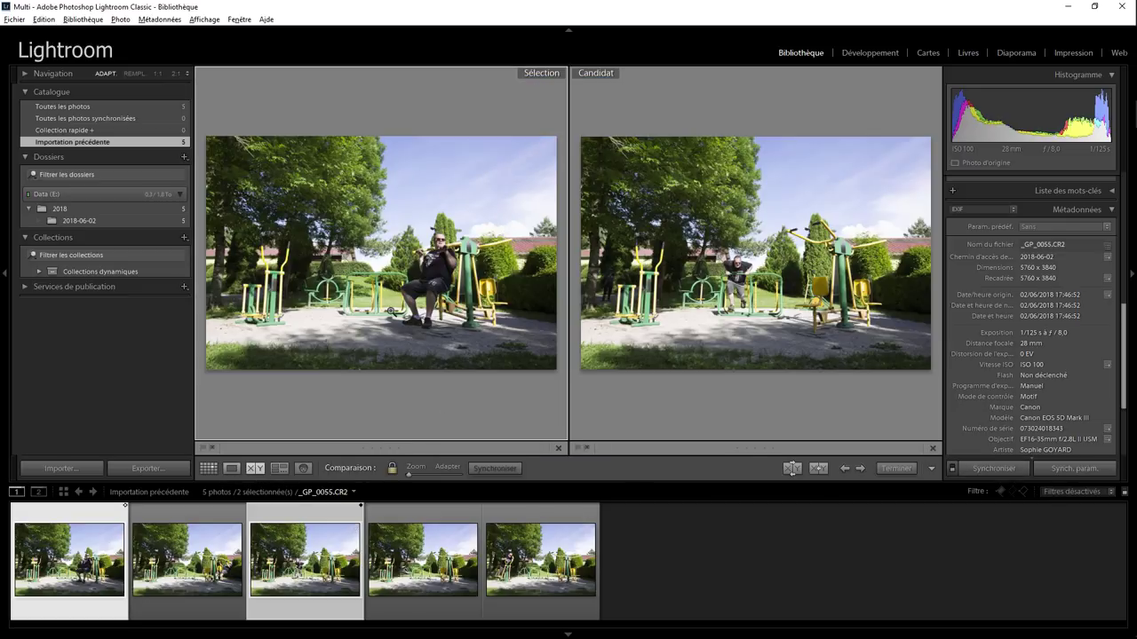
Zoom the comparison to 2:1 then 1:1, and return to a single Loupe view
click(391, 306)
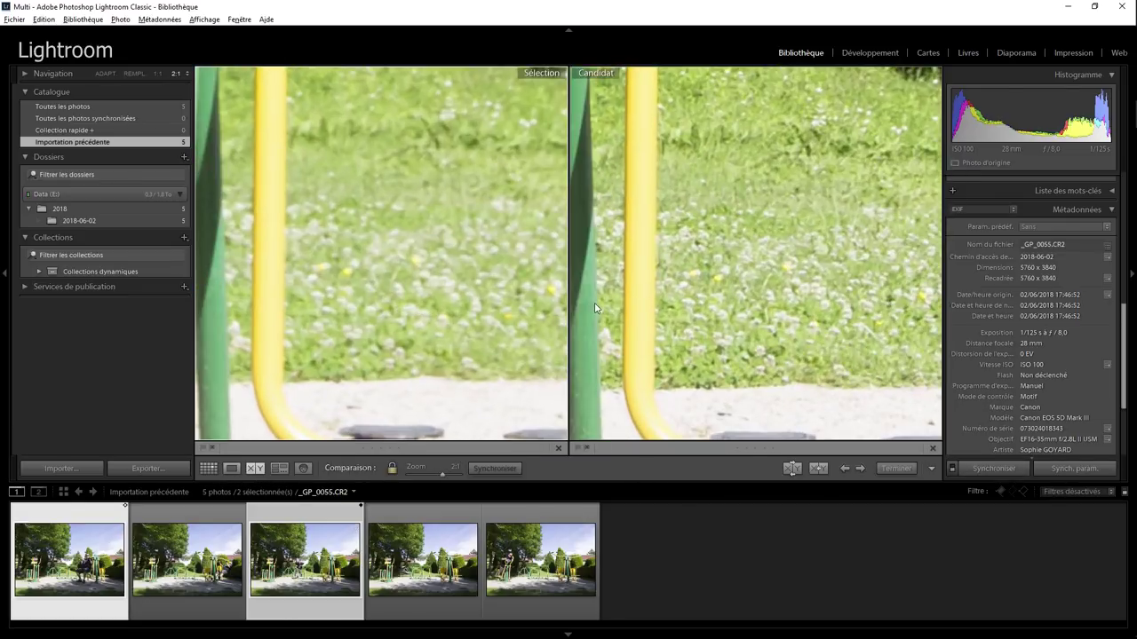
click(158, 73)
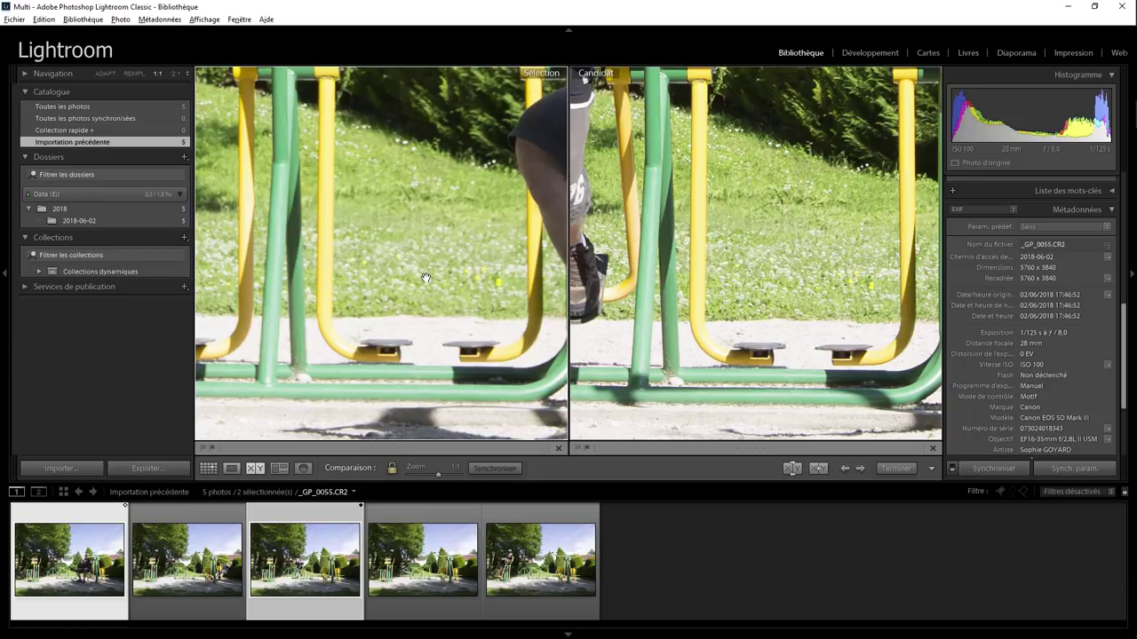
click(799, 269)
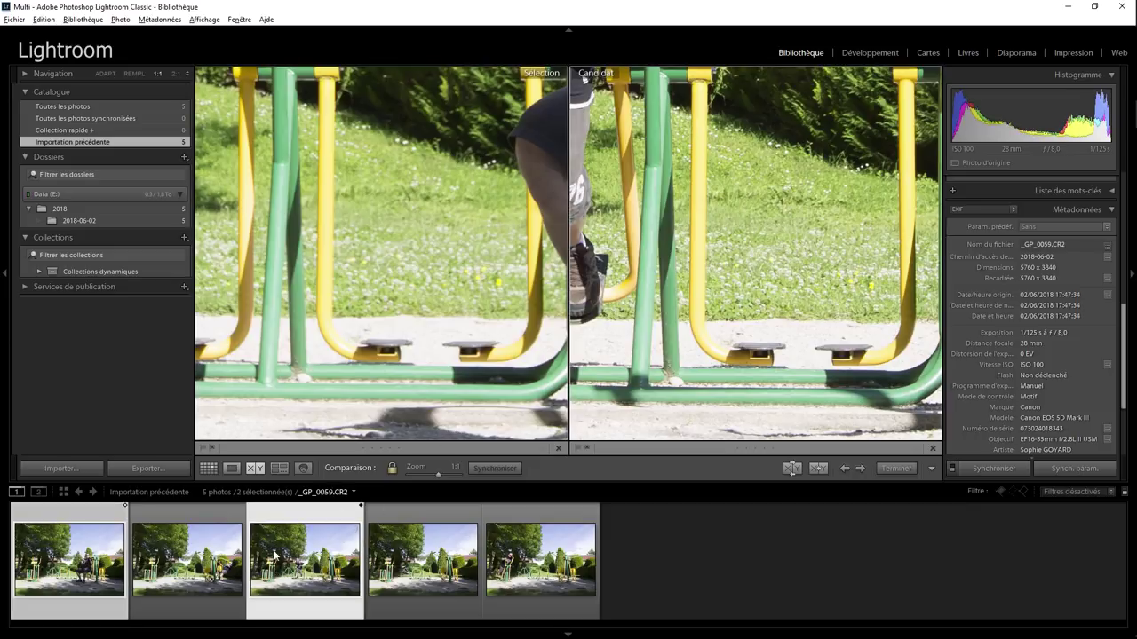
click(87, 571)
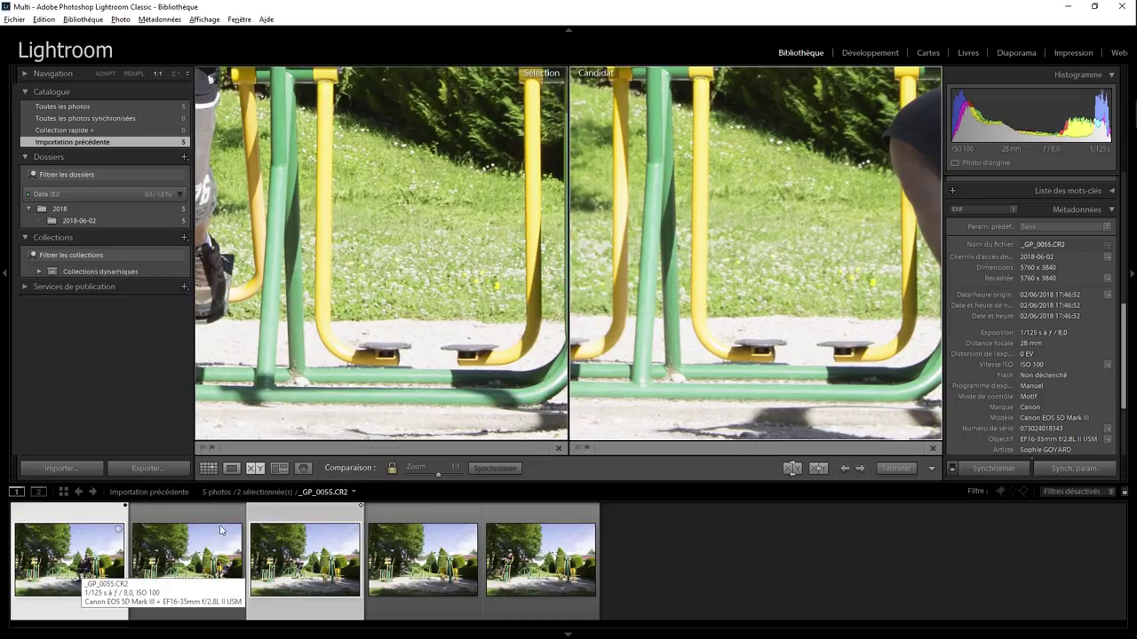
click(231, 468)
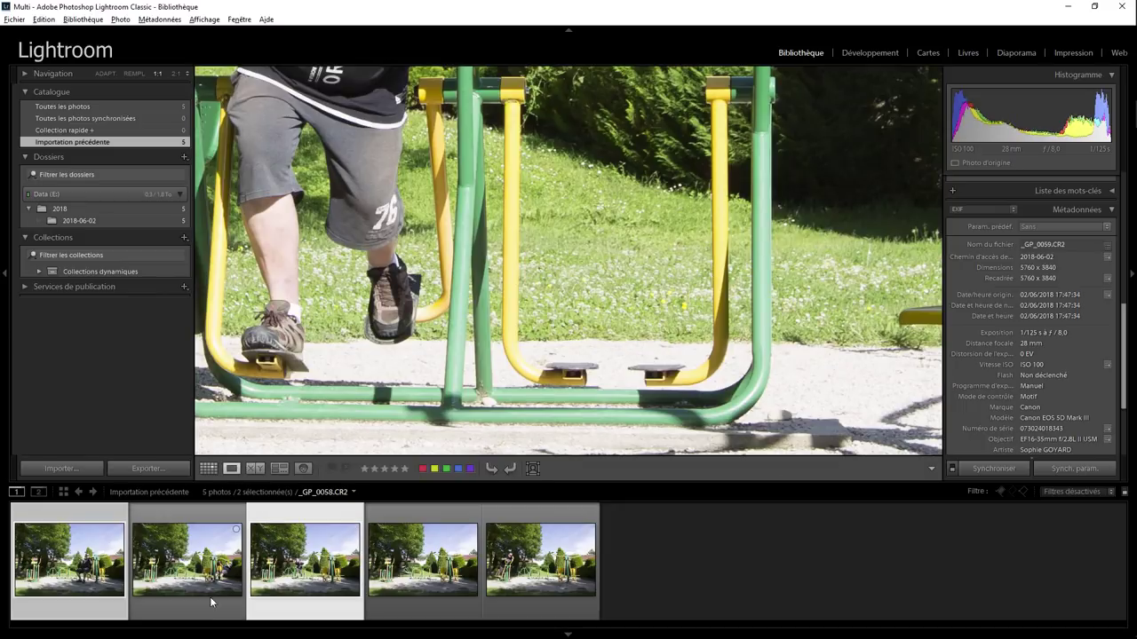
Select _GP_0055 and display its camera focus points through the Library plug-in menu
click(189, 619)
click(89, 609)
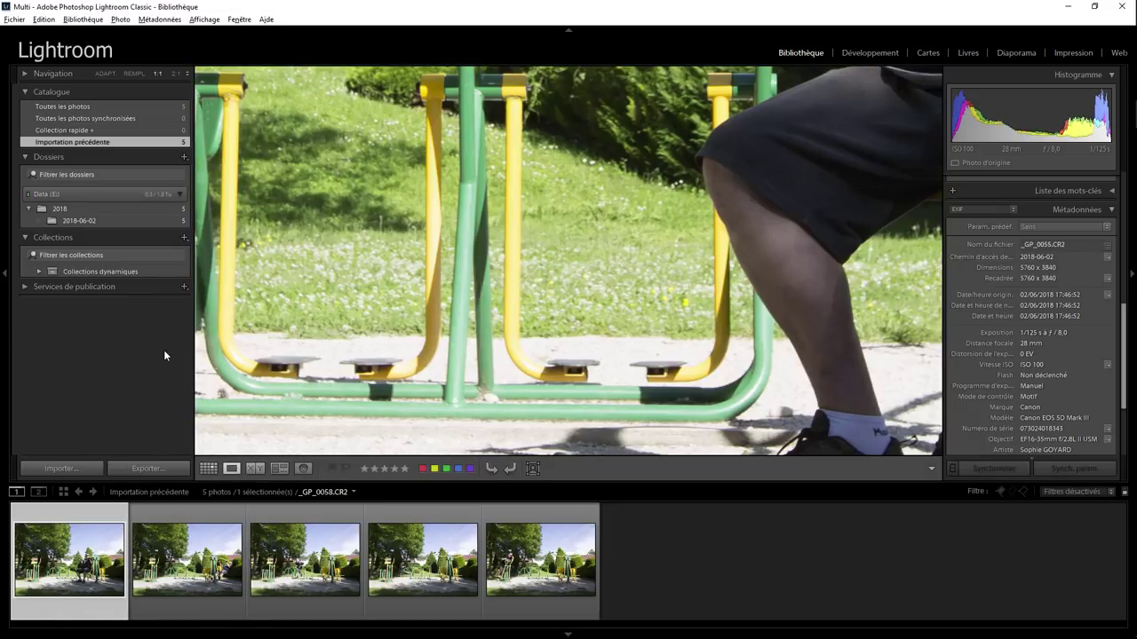
click(83, 18)
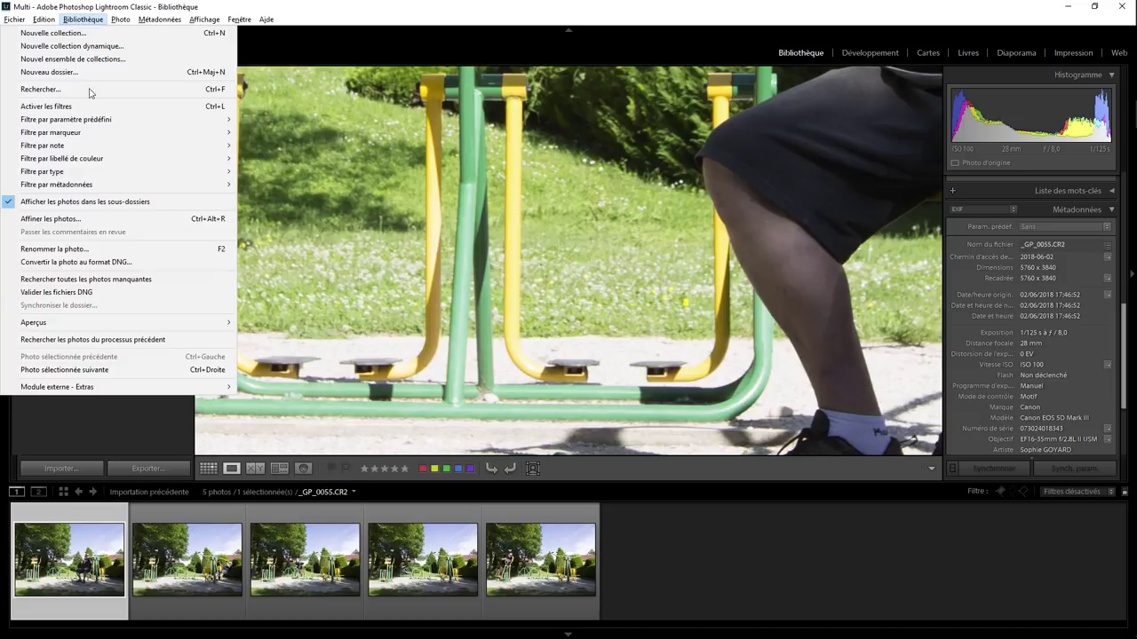
mouse_move(57, 387)
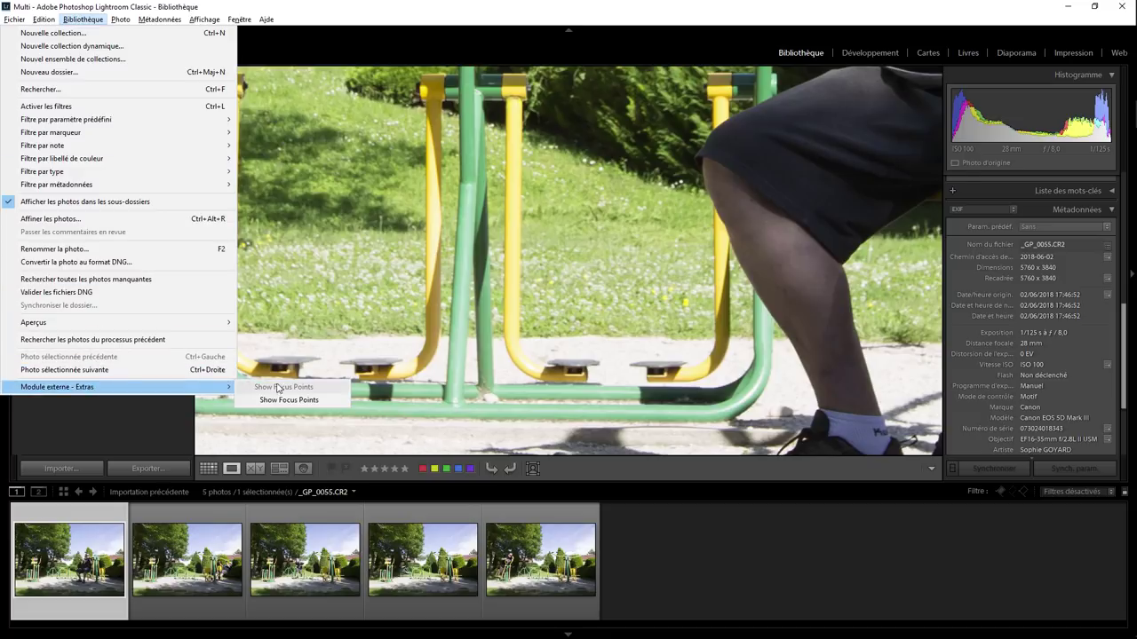
click(288, 400)
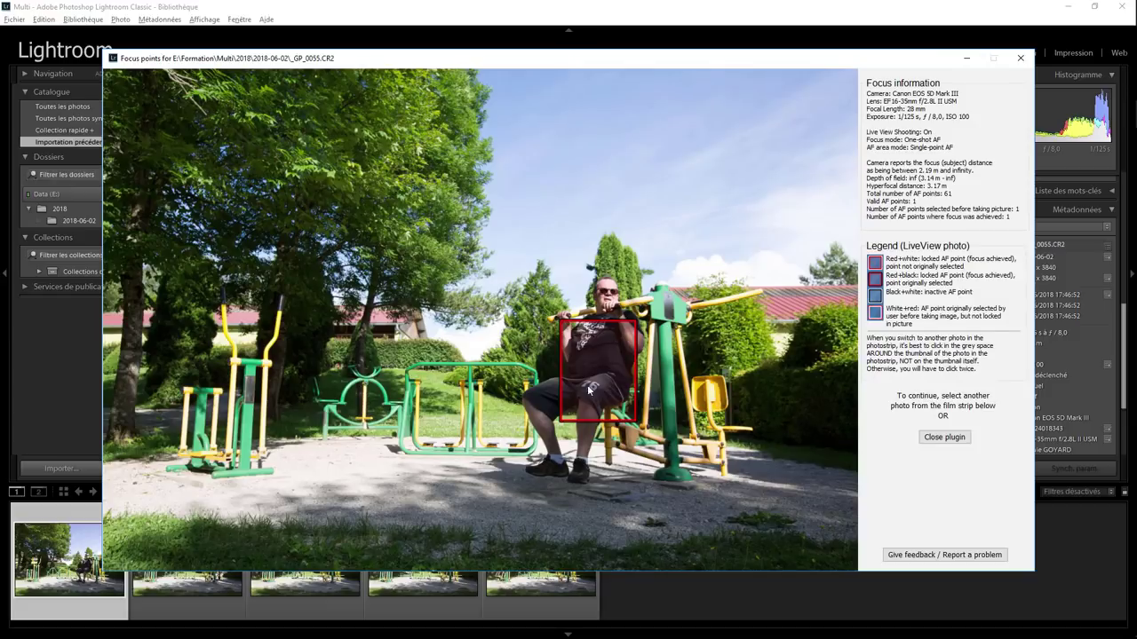
Check the focus point on the other four shots, then close the focus-point viewer
click(210, 607)
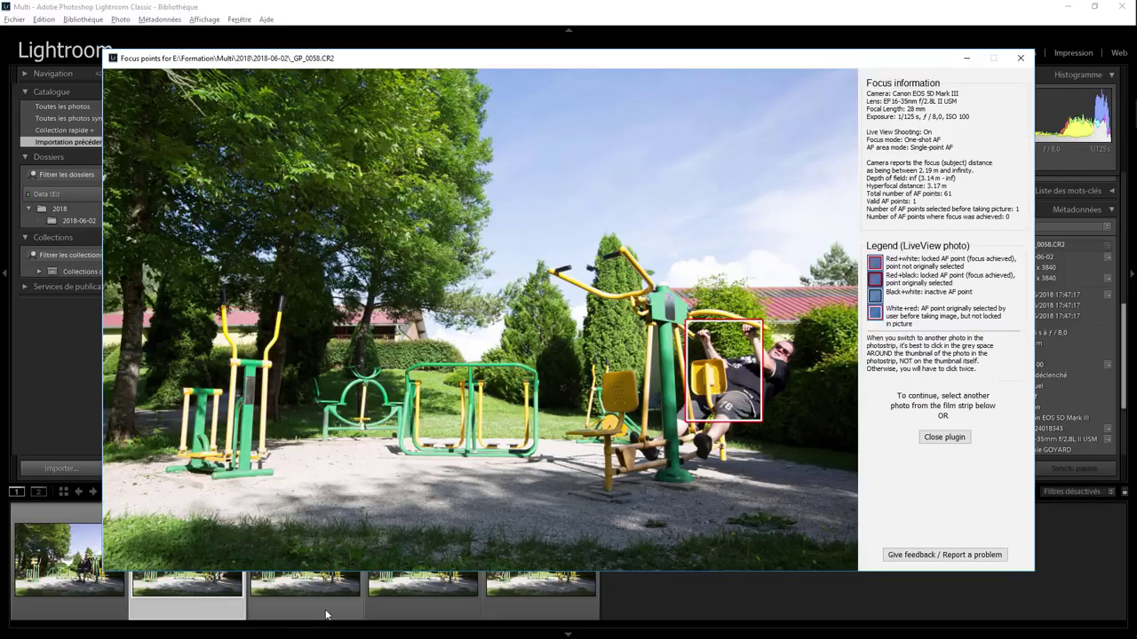
click(325, 613)
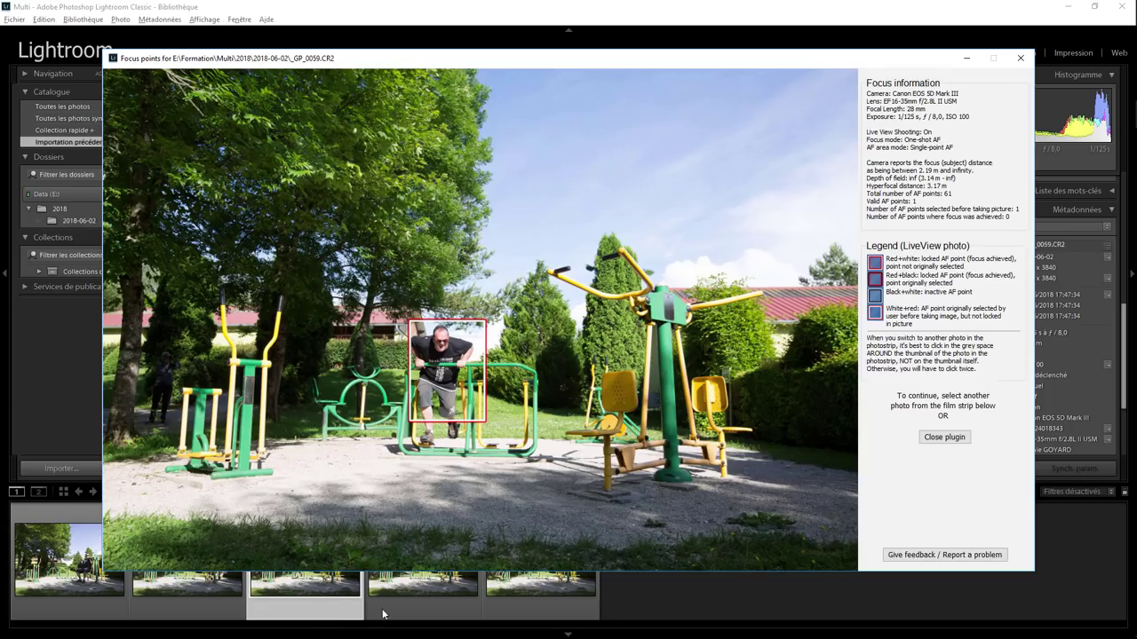
click(409, 613)
click(515, 610)
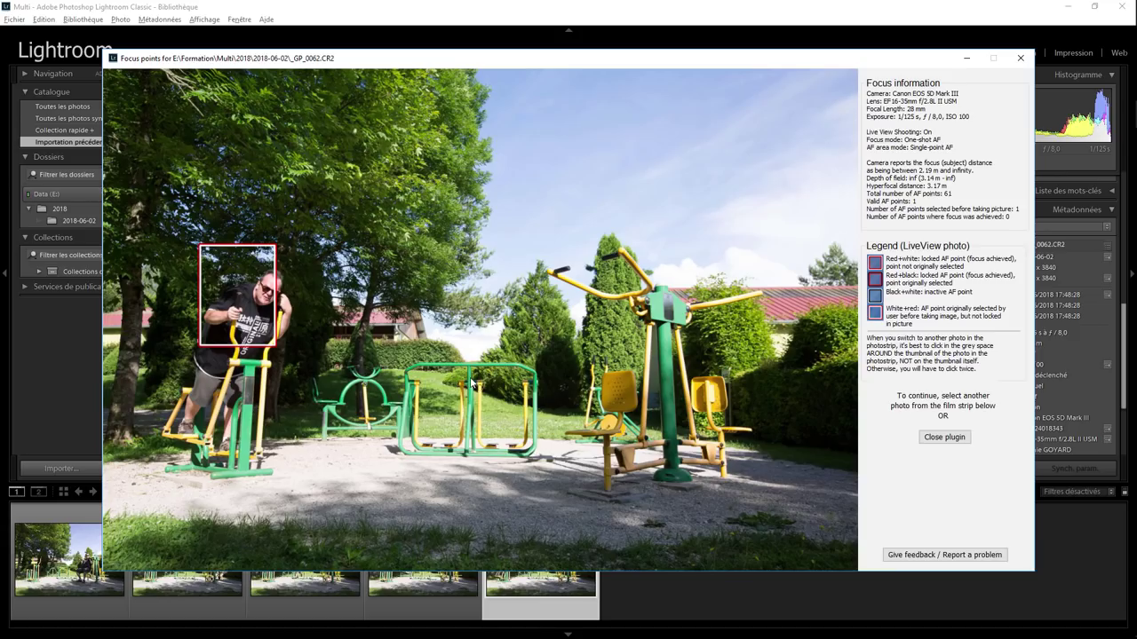
click(1021, 60)
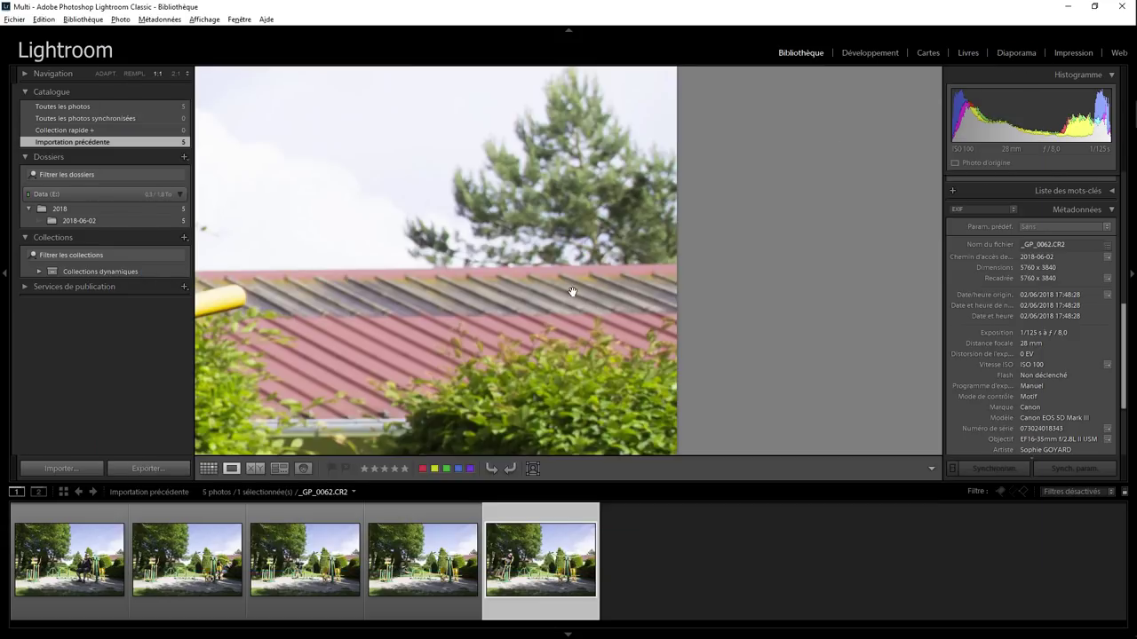
Select all five park shots and open them as layers in Photoshop, accepting the Camera Raw warning
click(492, 312)
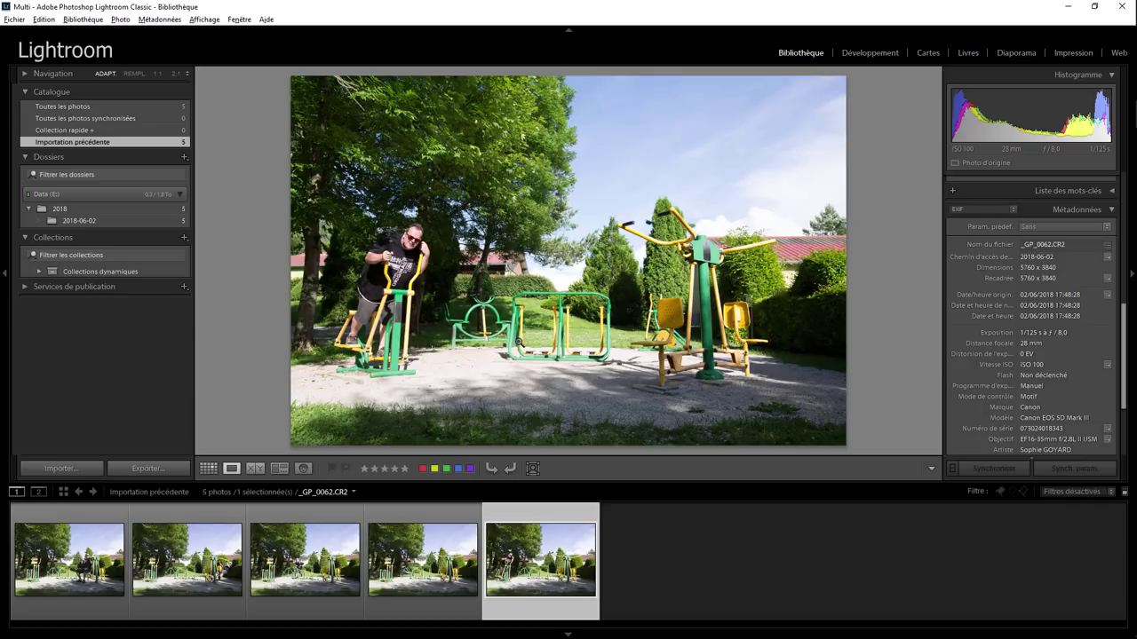
click(89, 613)
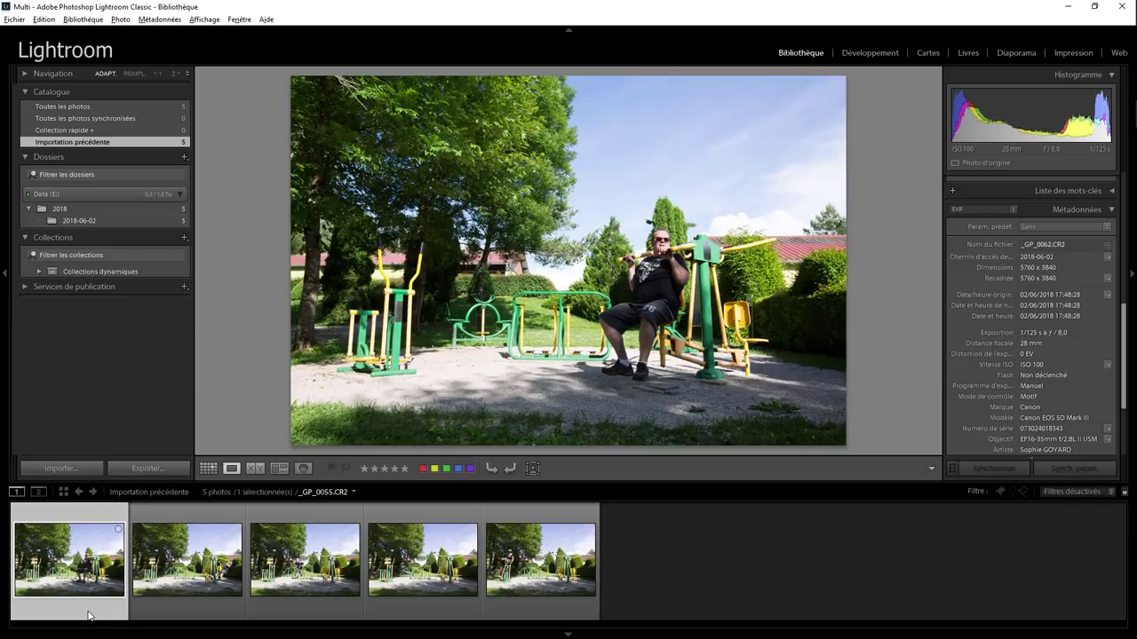
shift+click(560, 612)
right_click(548, 613)
mouse_move(622, 341)
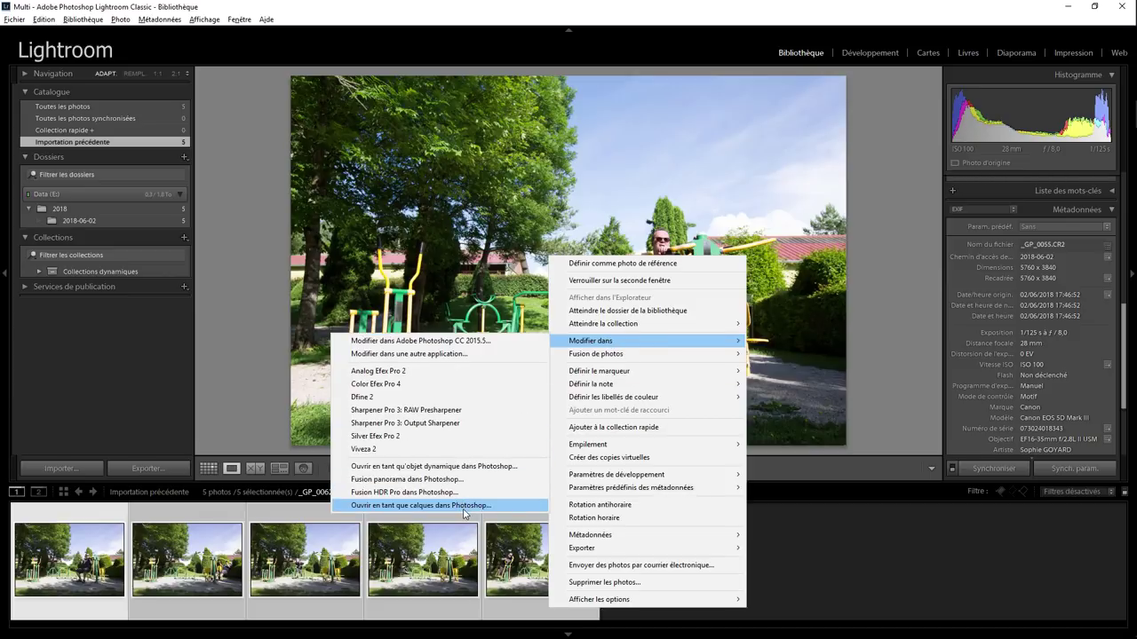
click(463, 505)
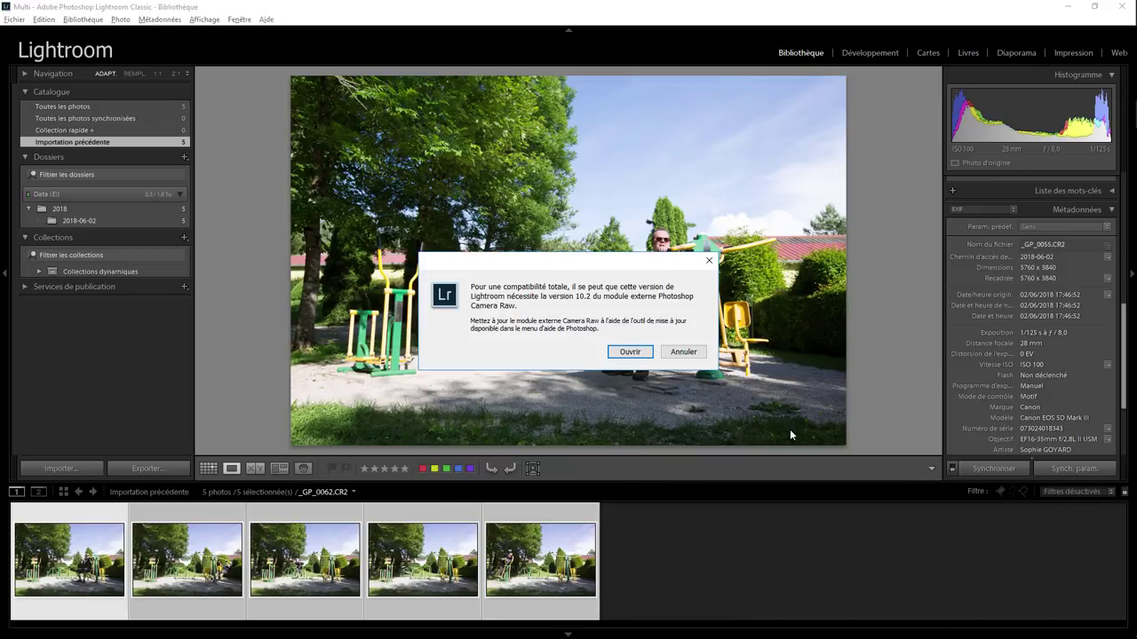
click(632, 353)
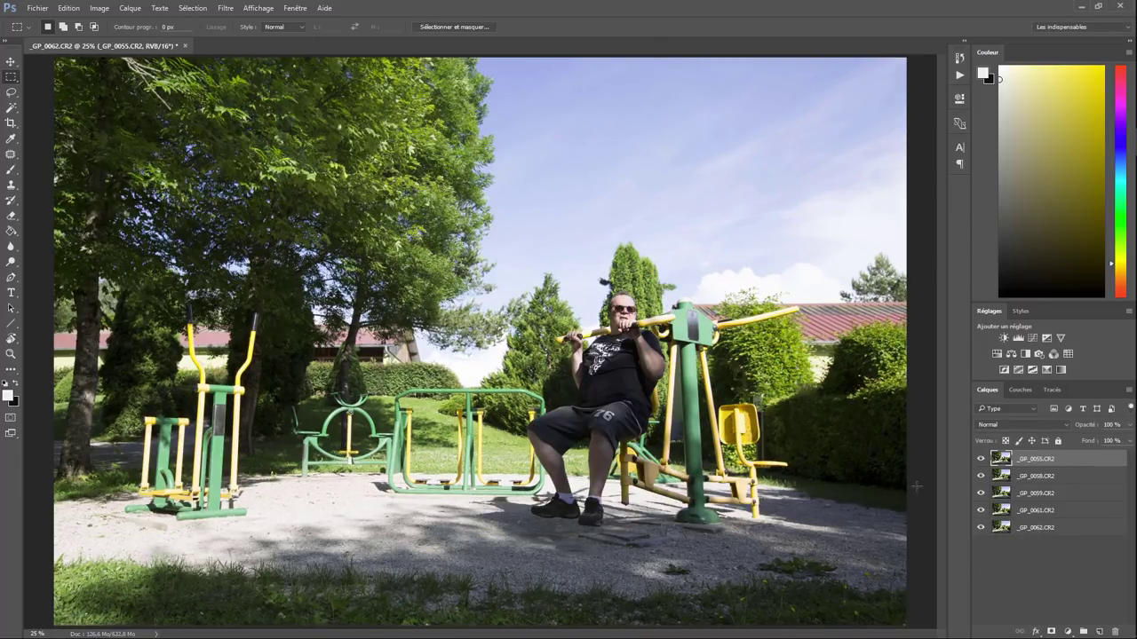
Zoom to 66.7% on the lower swing machine while toggling the _GP_0055 layer
click(980, 459)
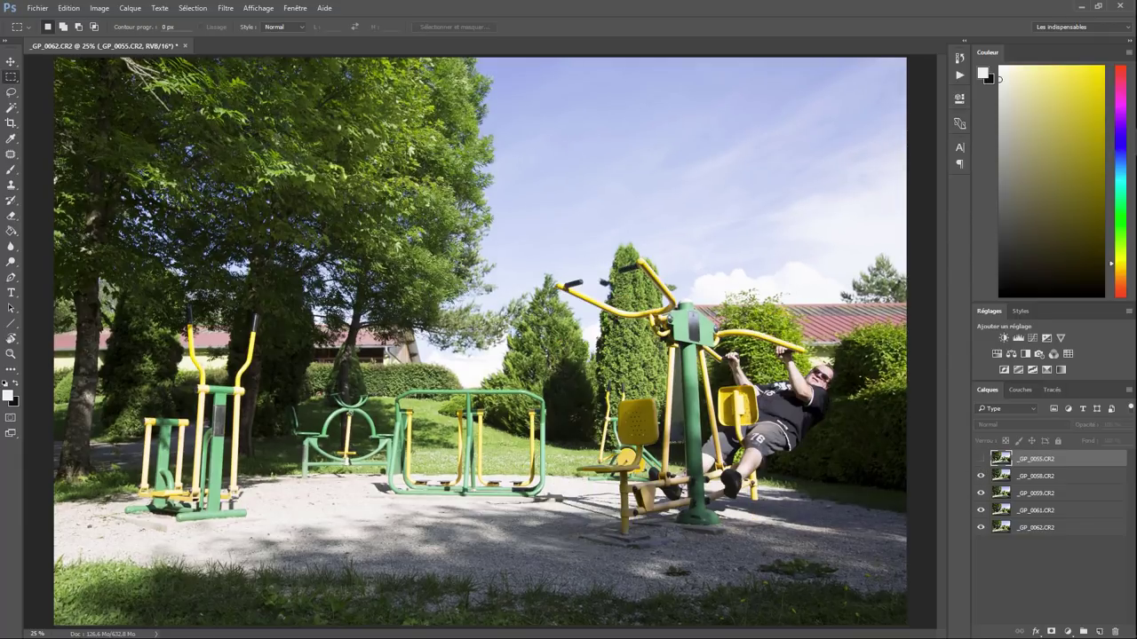
key(ctrl+plus)
key(ctrl+plus)
key(ctrl+plus)
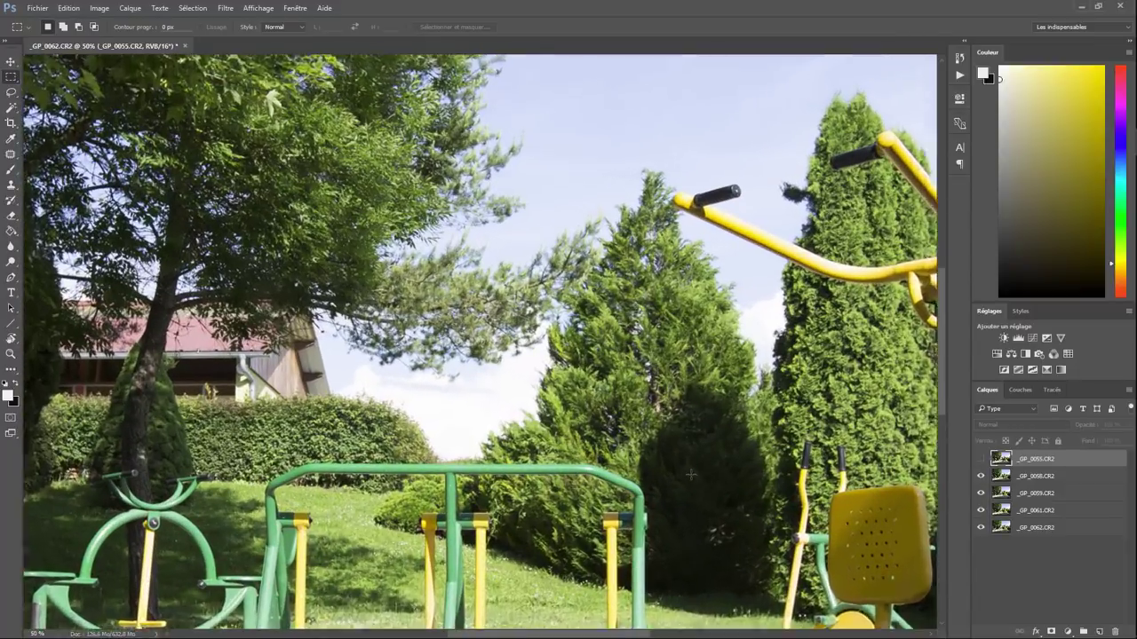
drag(826, 561, 492, 333)
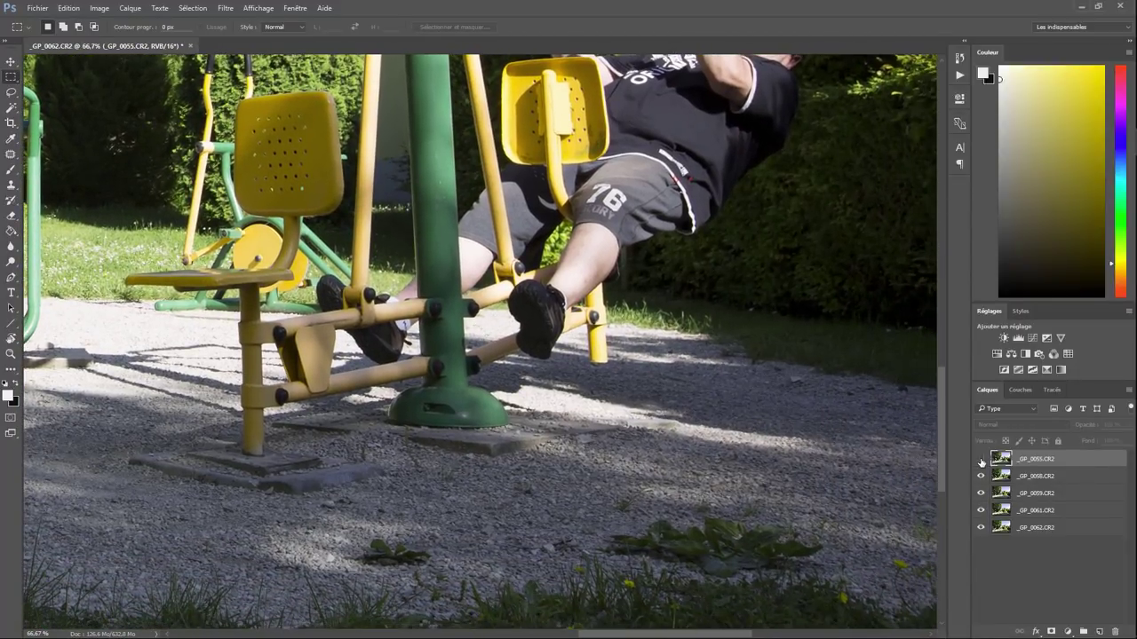
click(980, 459)
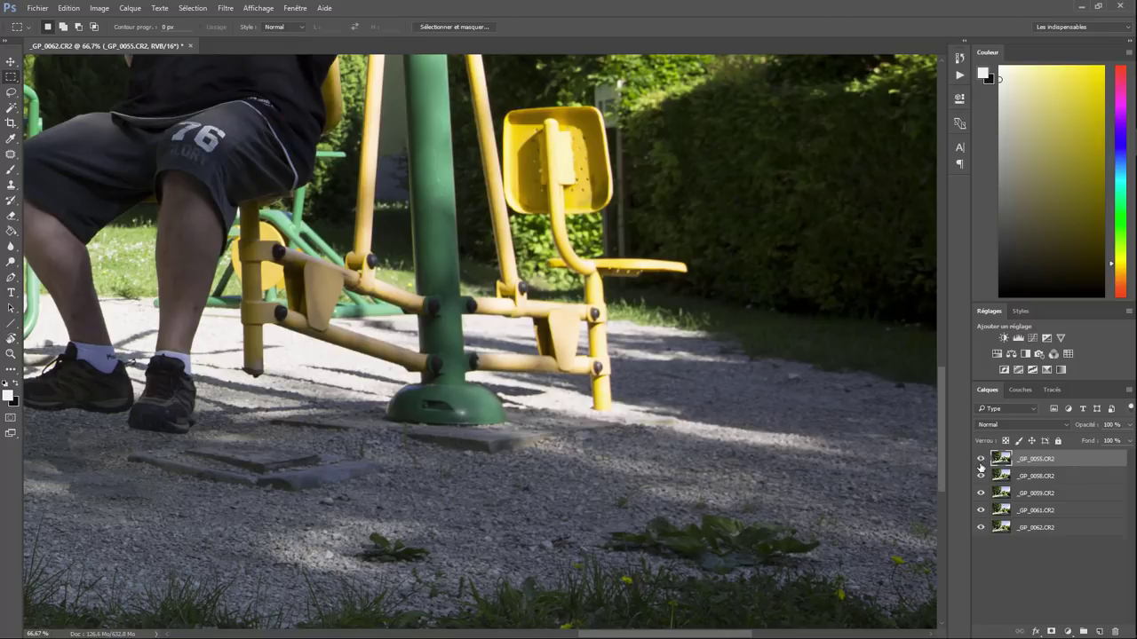
Flick the top _GP_0055 layer on and off to compare it with the layer below
click(981, 458)
click(981, 458)
click(981, 459)
click(982, 458)
click(982, 458)
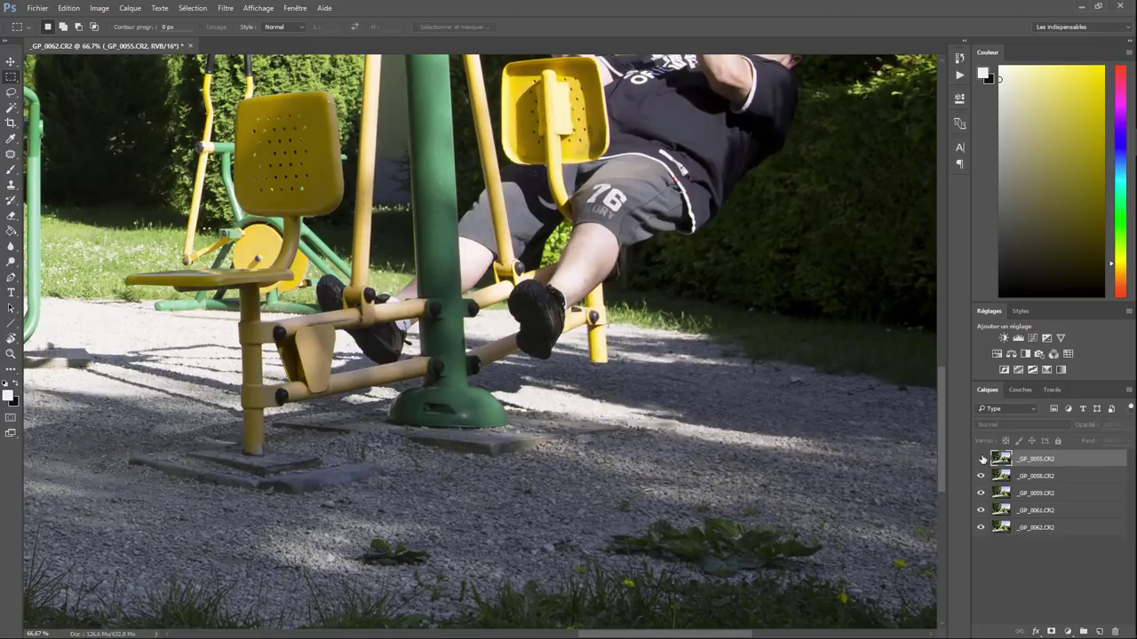
click(982, 459)
click(981, 458)
click(982, 458)
click(981, 458)
click(981, 458)
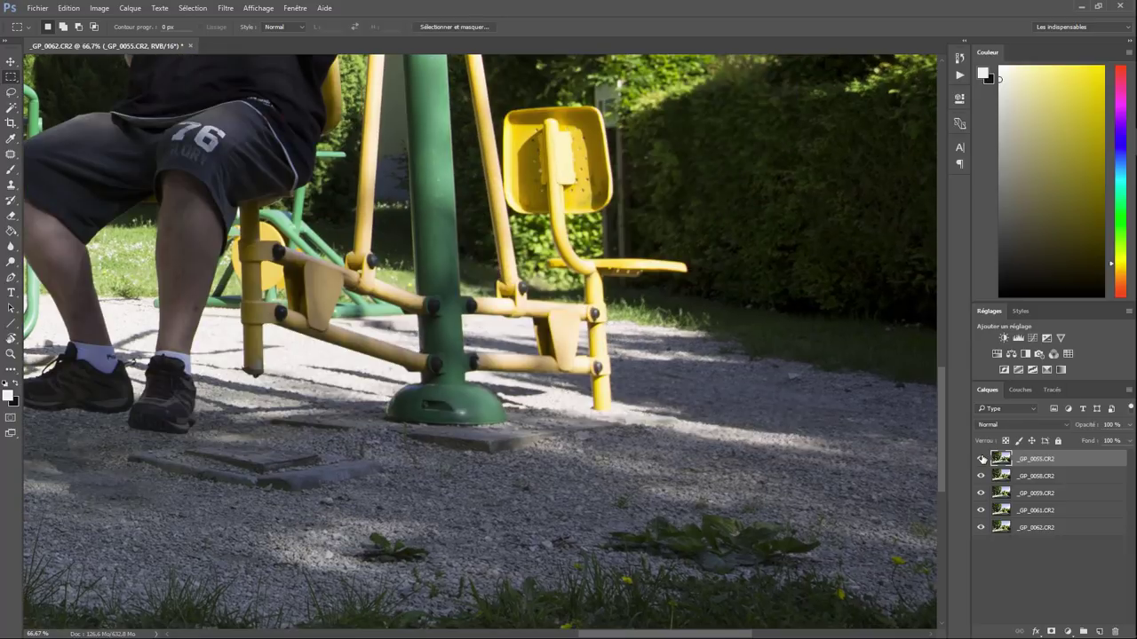
click(982, 458)
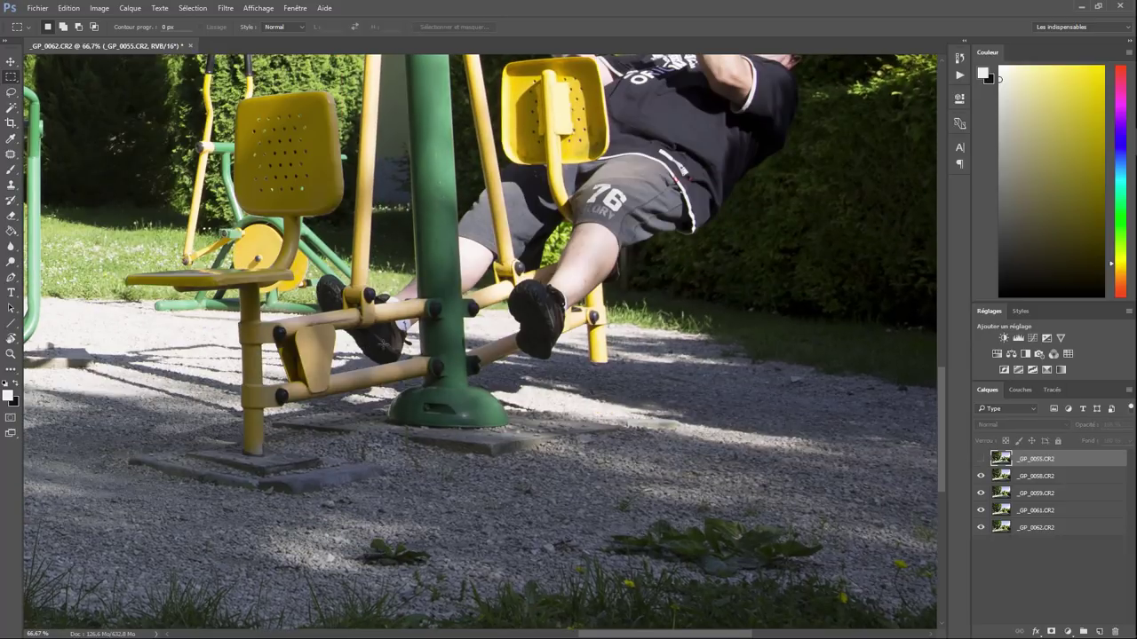
click(982, 458)
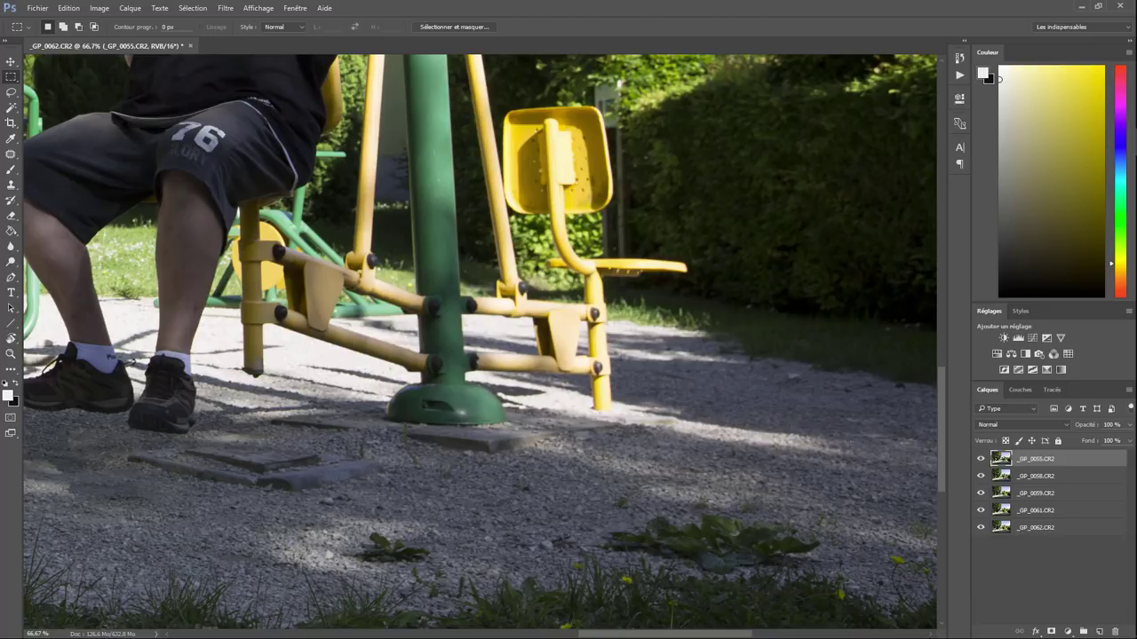
Toggle _GP_0055 and _GP_0058 to compare, restore both, and fit the image in the window
click(981, 459)
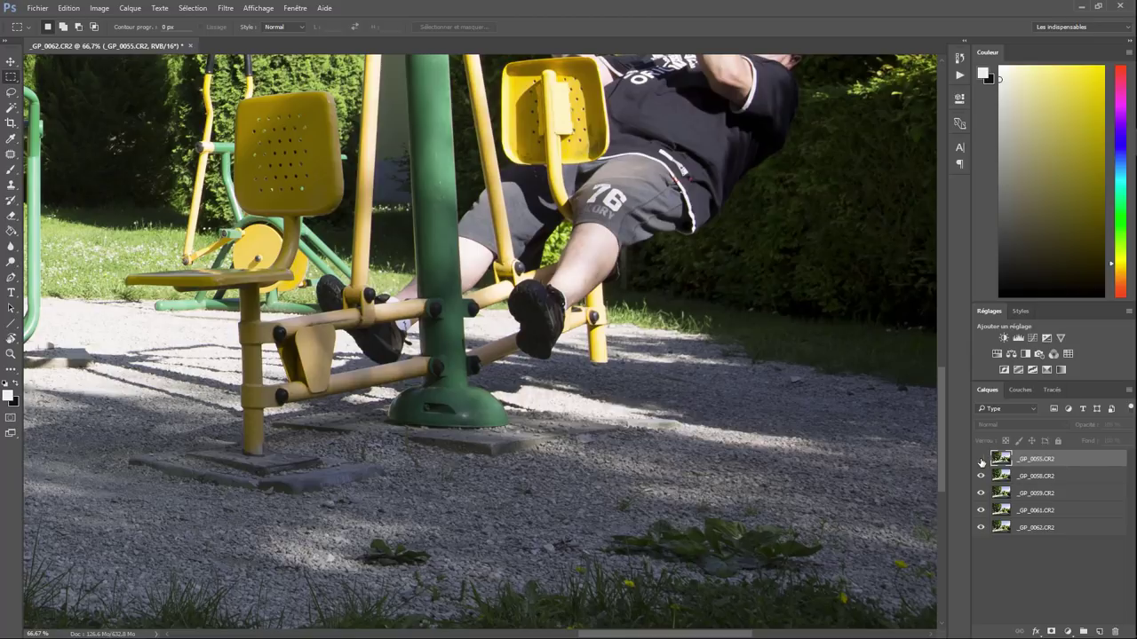
click(982, 476)
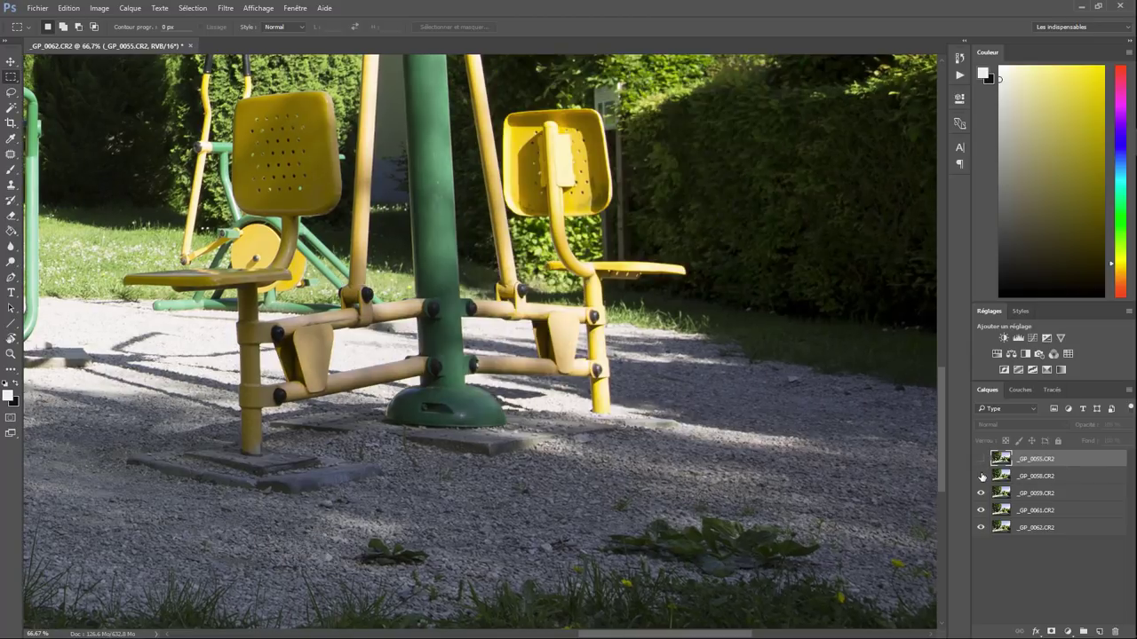
click(981, 476)
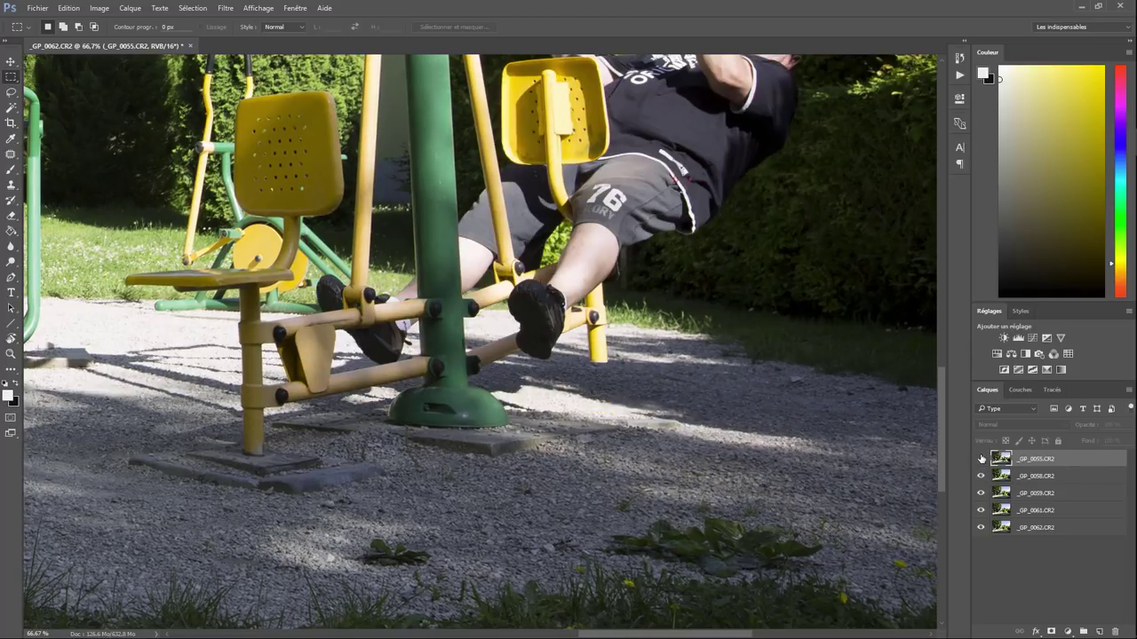
click(981, 459)
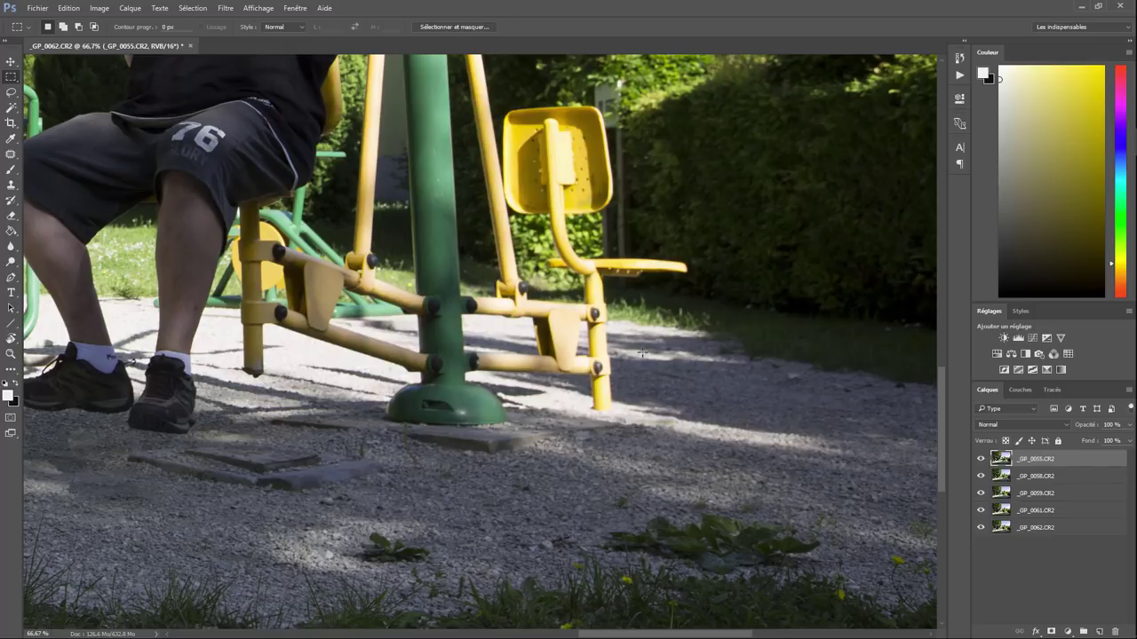
scroll(642, 353, down, 5)
key(ctrl+0)
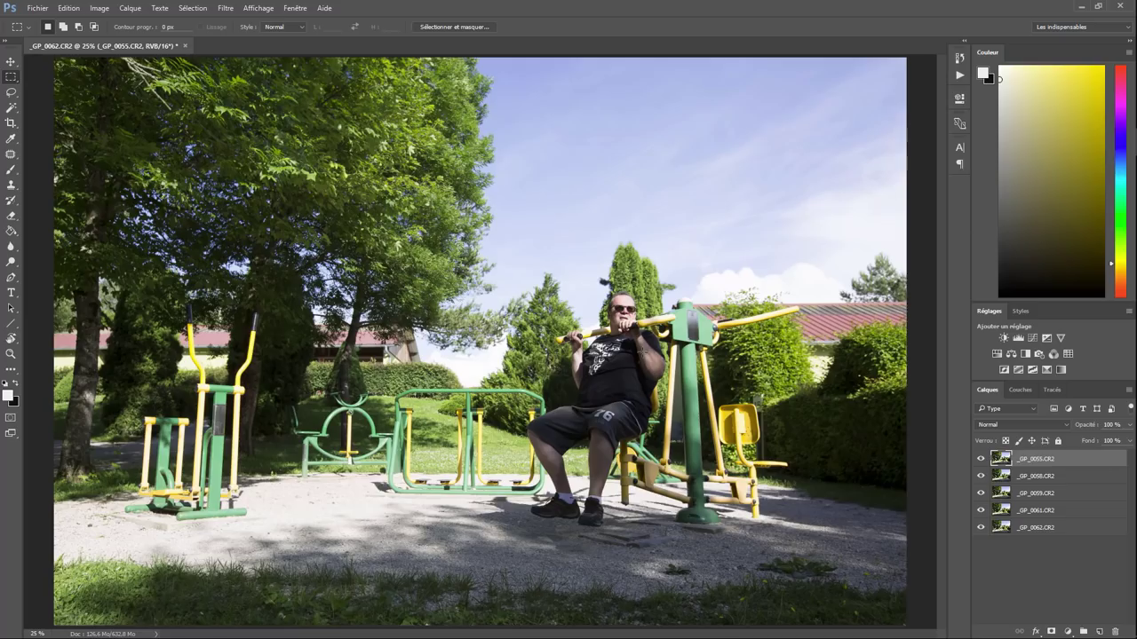
Auto-align all five layers using the Automatique projection
shift+click(1042, 528)
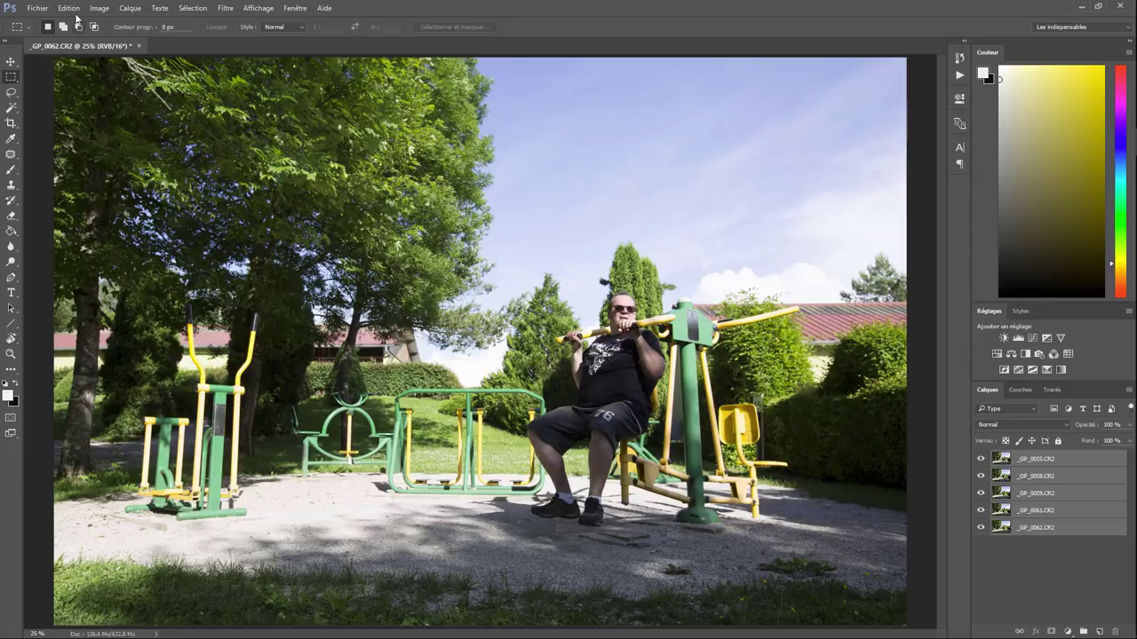
click(69, 8)
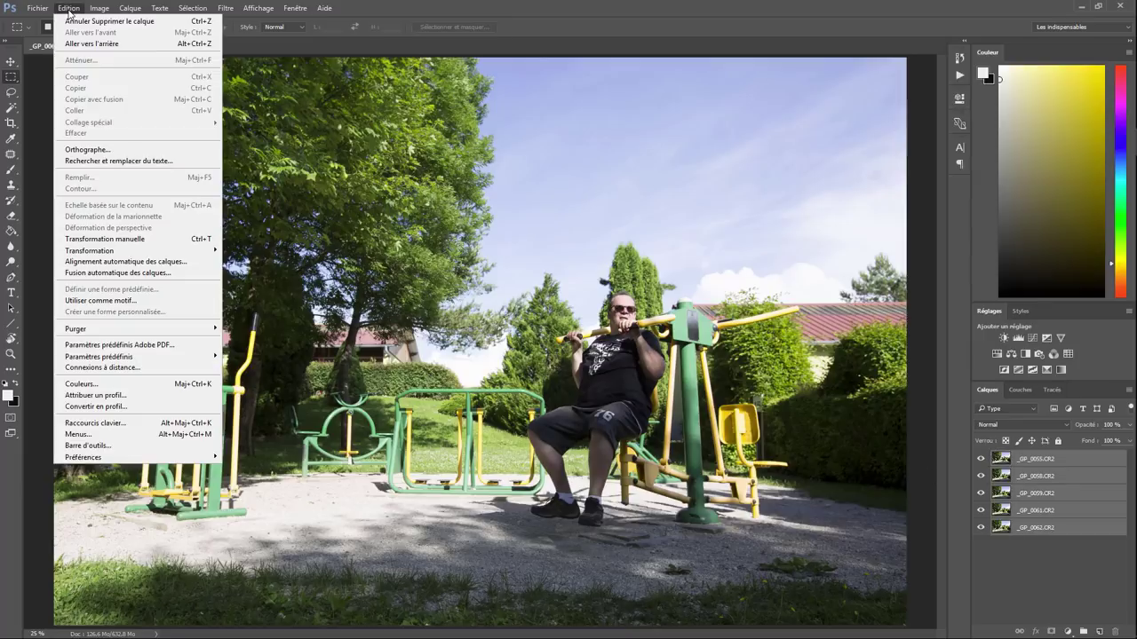
click(113, 261)
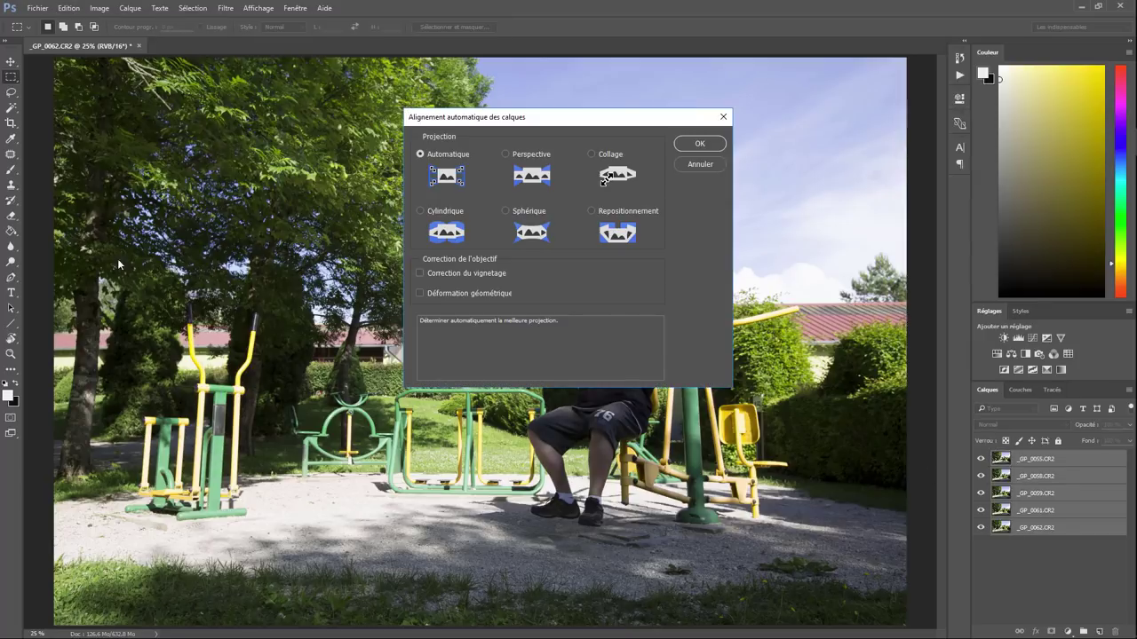
click(702, 144)
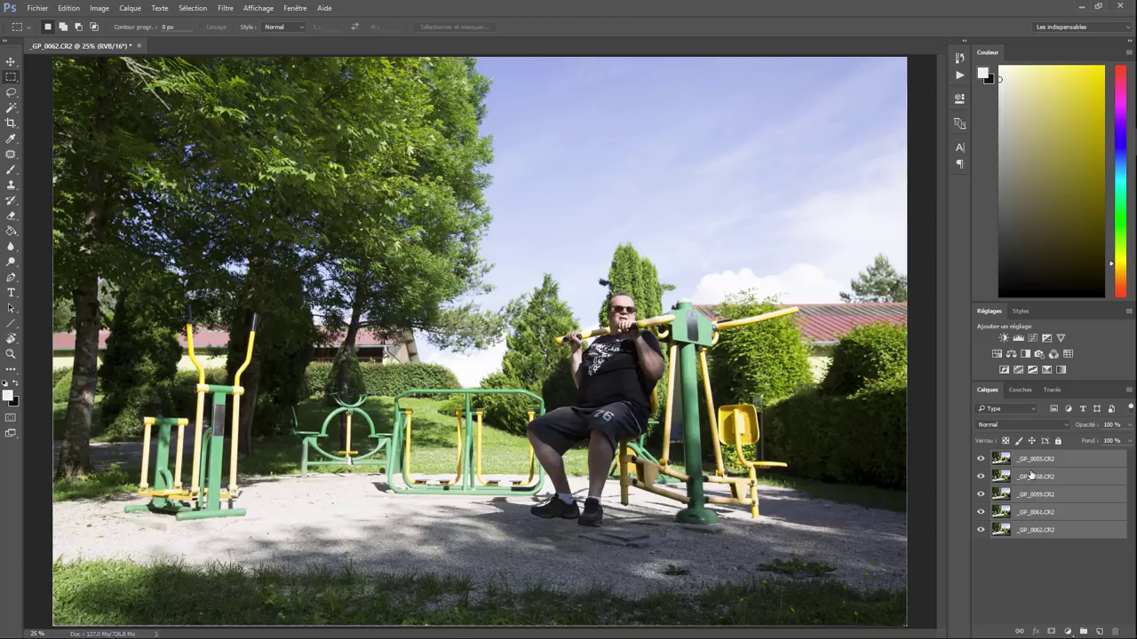
Show only _GP_0061 over _GP_0062 and make _GP_0061 the active layer
click(1027, 462)
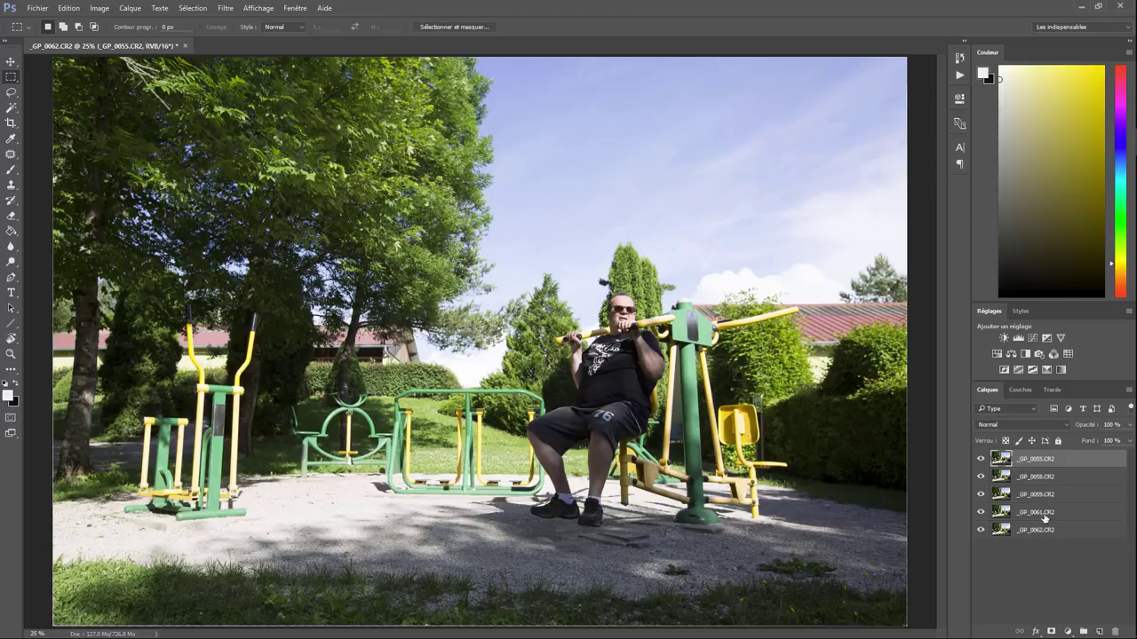
click(1047, 532)
click(980, 513)
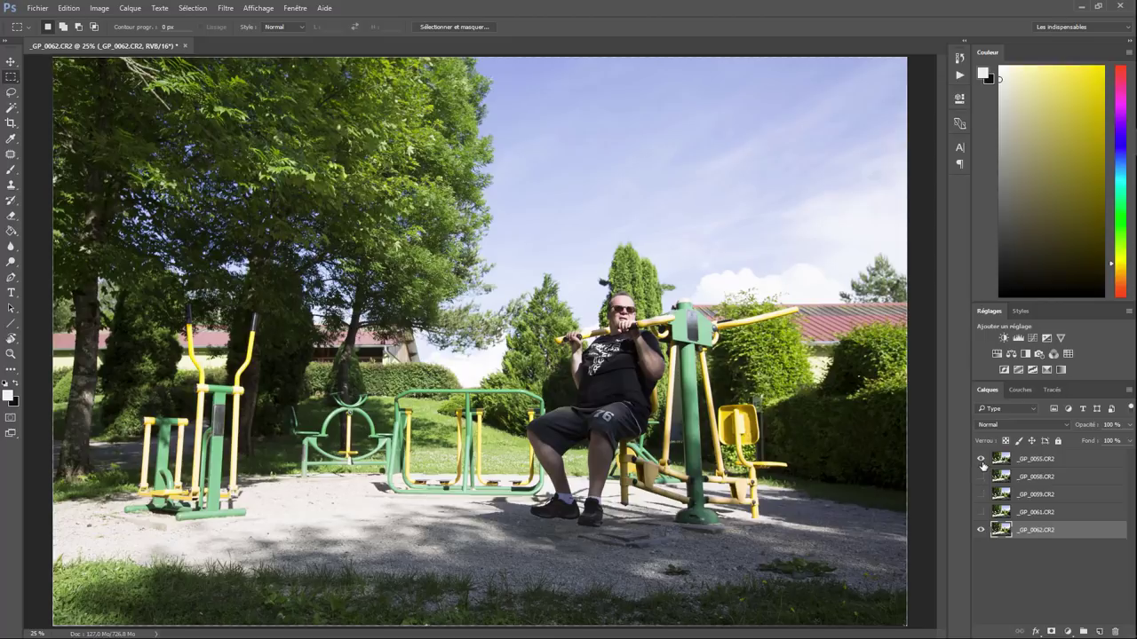
click(980, 460)
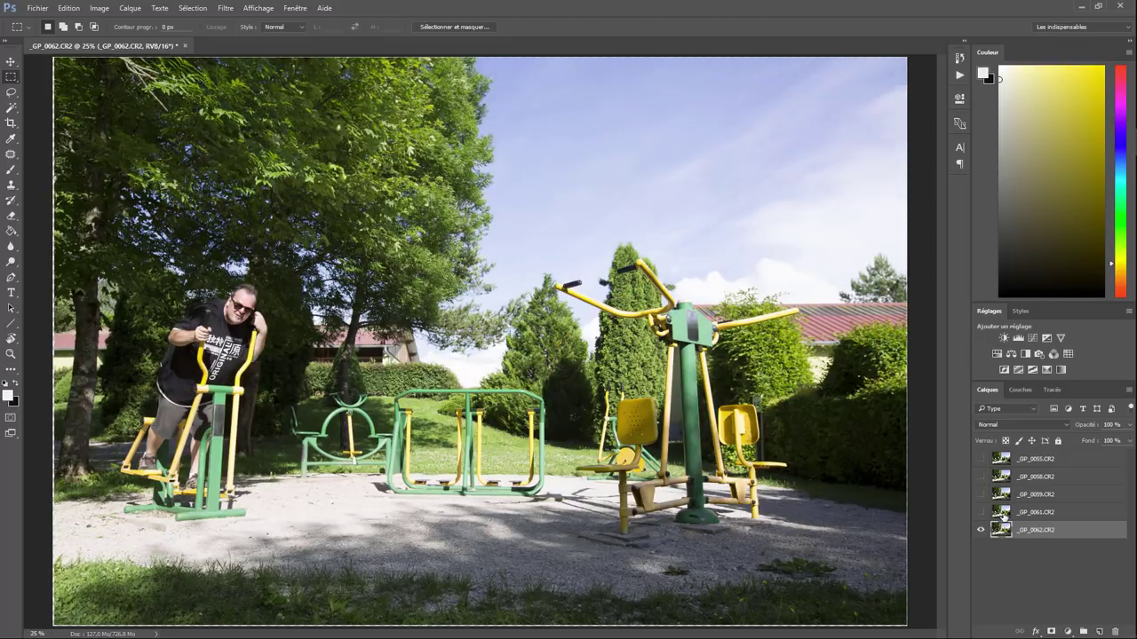
click(980, 513)
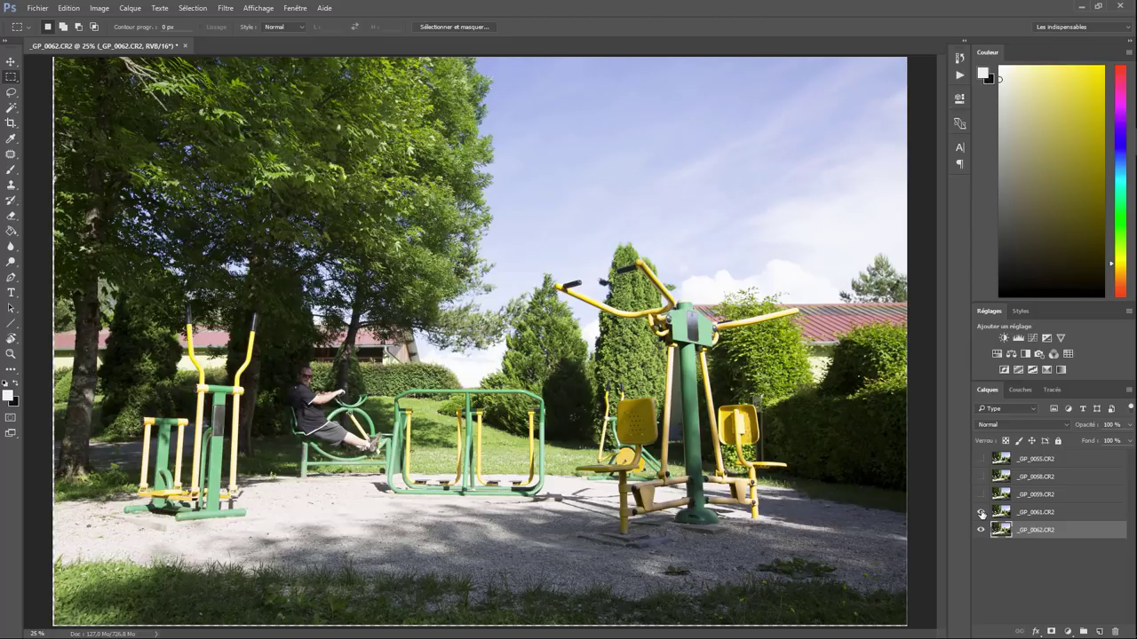
click(1043, 515)
Add a white mask to _GP_0061, target it, and set the brush to 136 px
click(1050, 632)
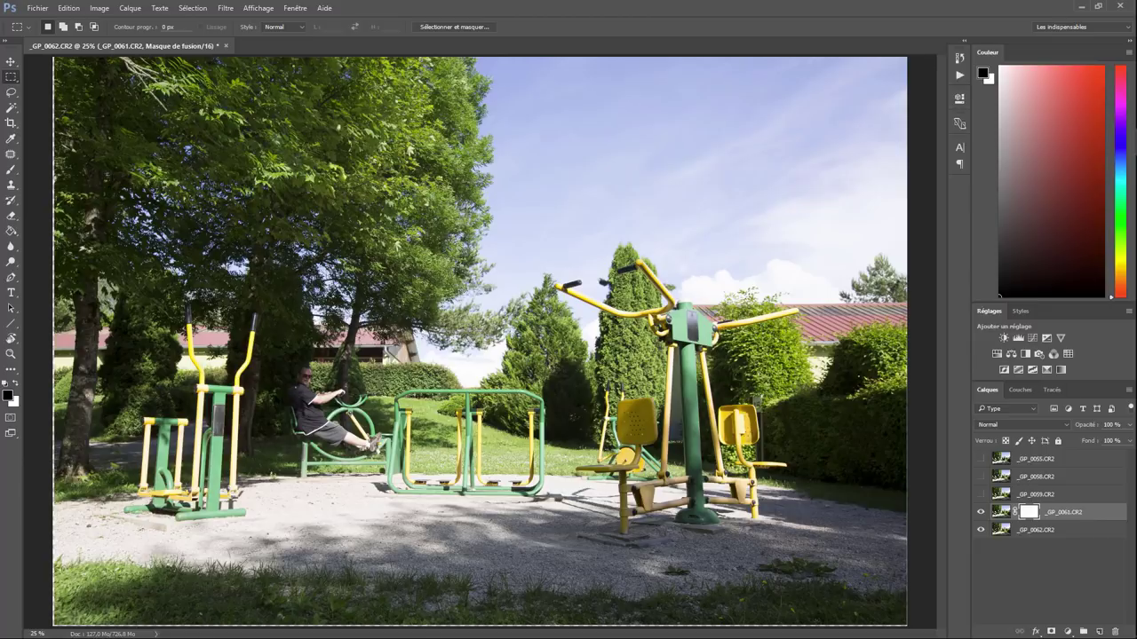
click(11, 169)
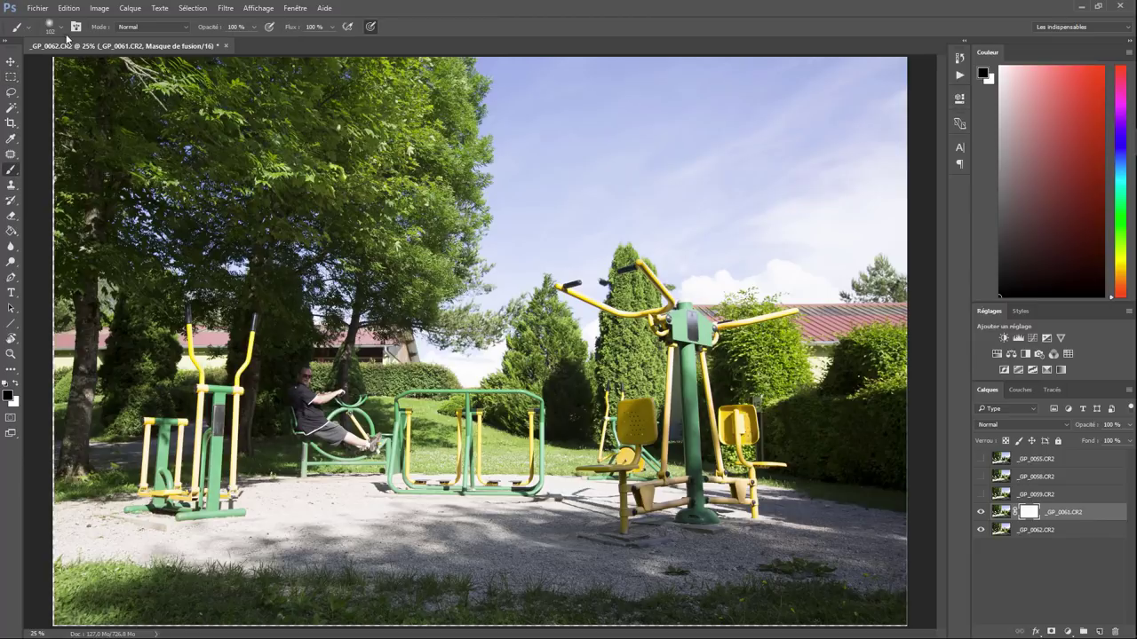
click(61, 28)
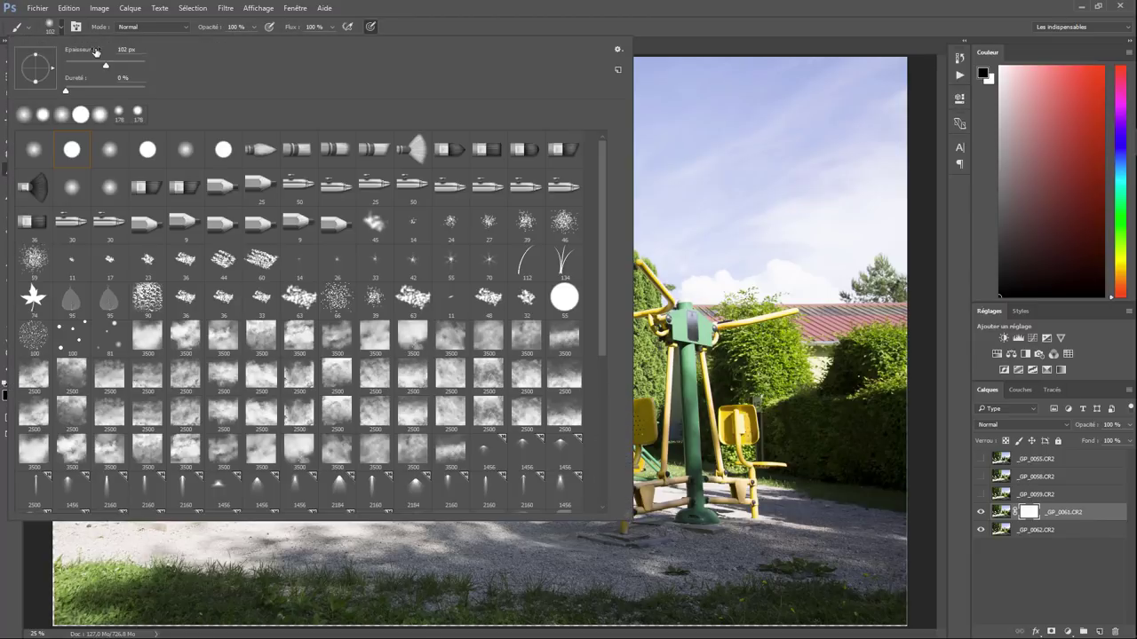
drag(106, 67, 114, 69)
click(1028, 513)
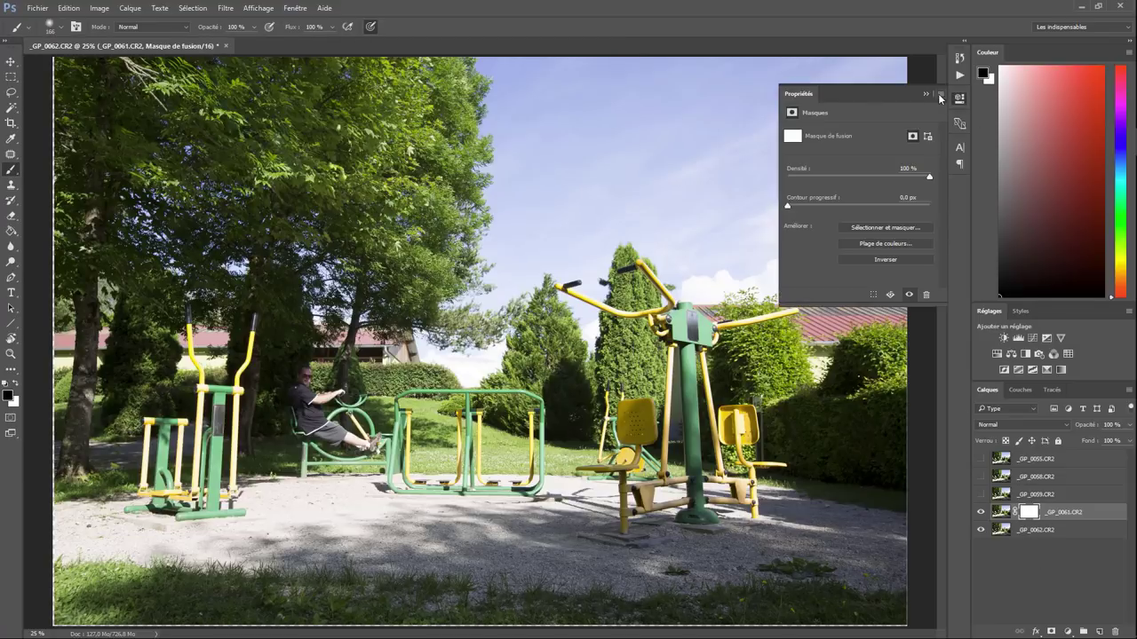
click(940, 95)
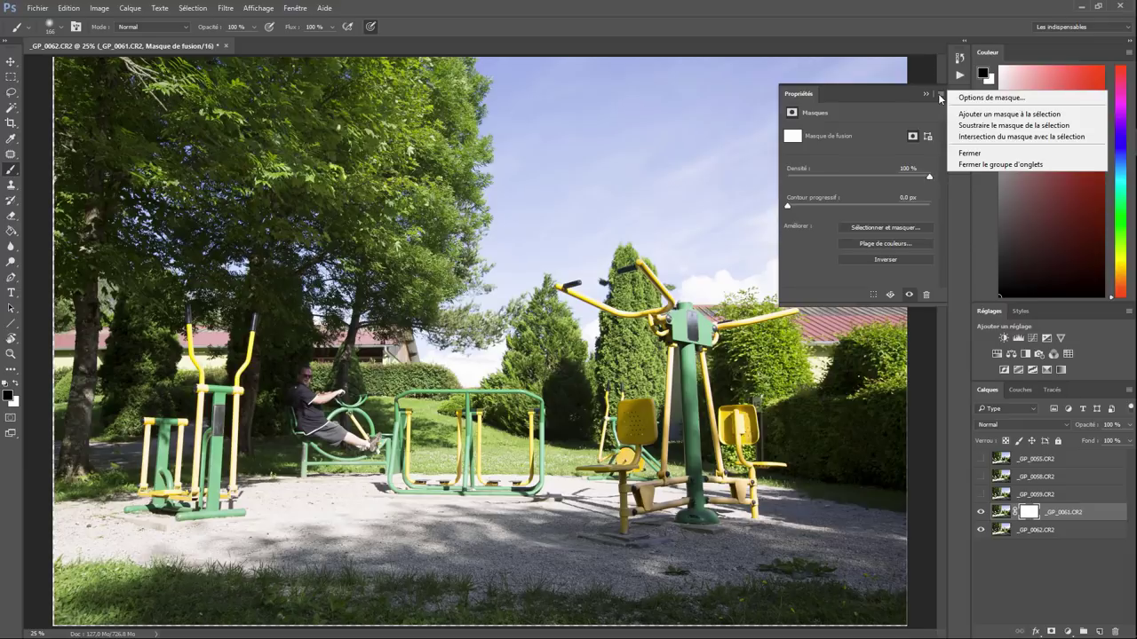
click(981, 155)
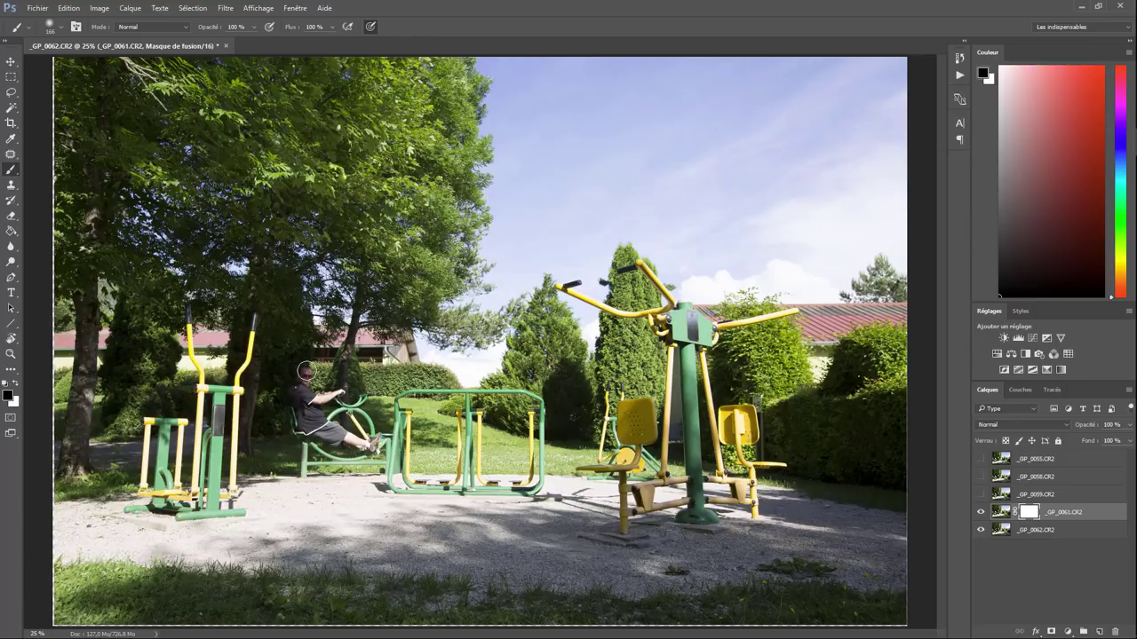
Paint the seated man out of the _GP_0061 mask, zooming in for his legs and the lever
drag(294, 400, 330, 394)
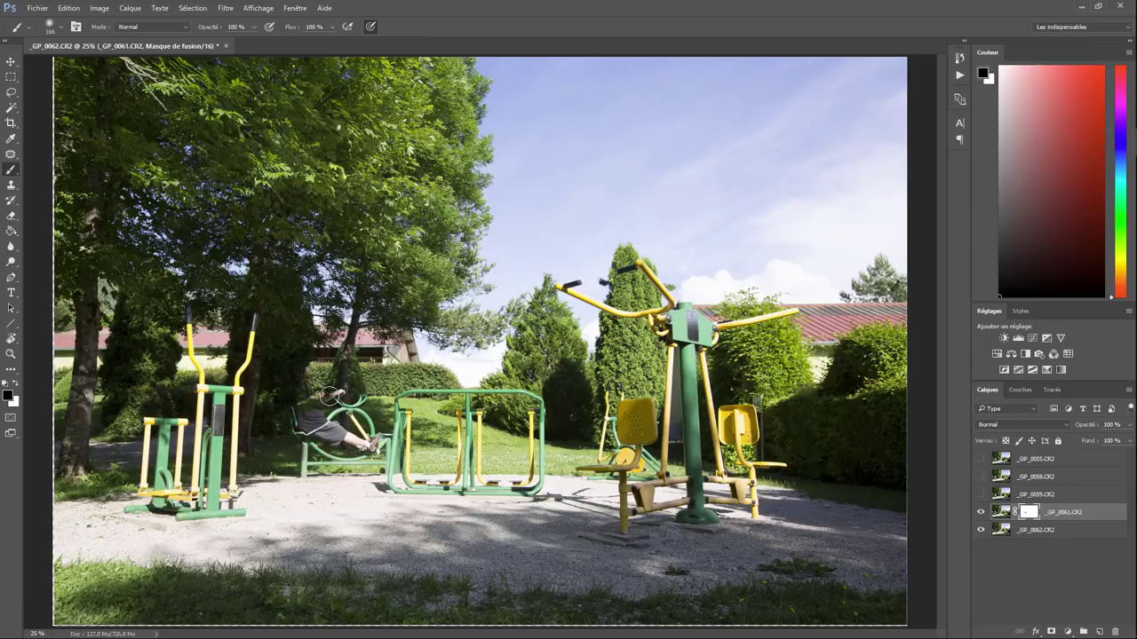
key(ctrl+plus)
key(ctrl+plus)
key(ctrl+plus)
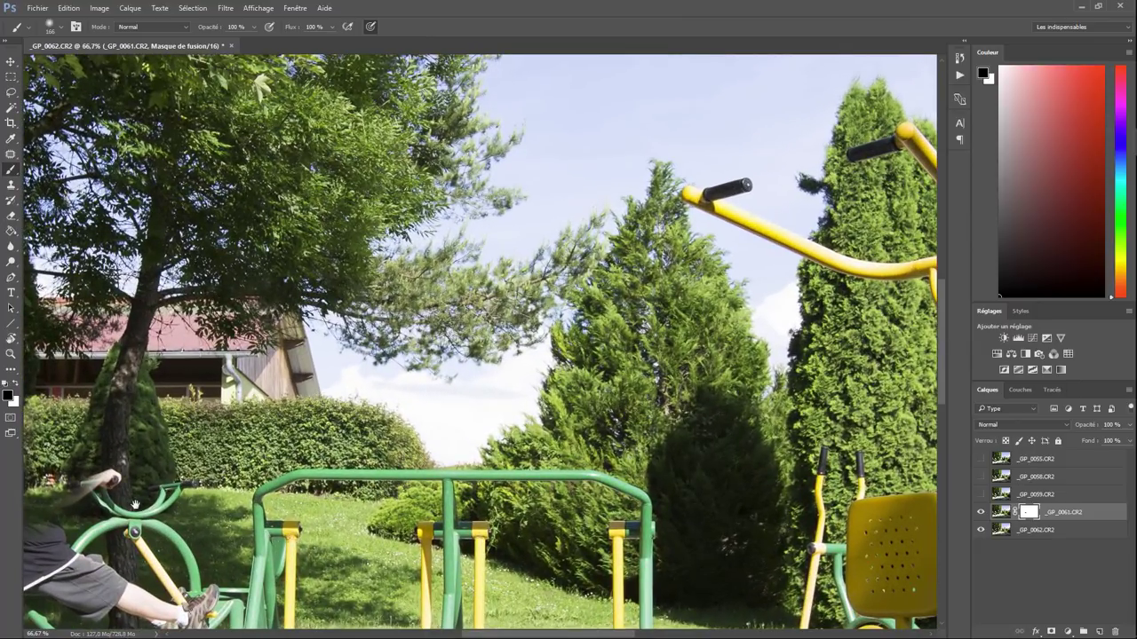
drag(142, 471, 562, 257)
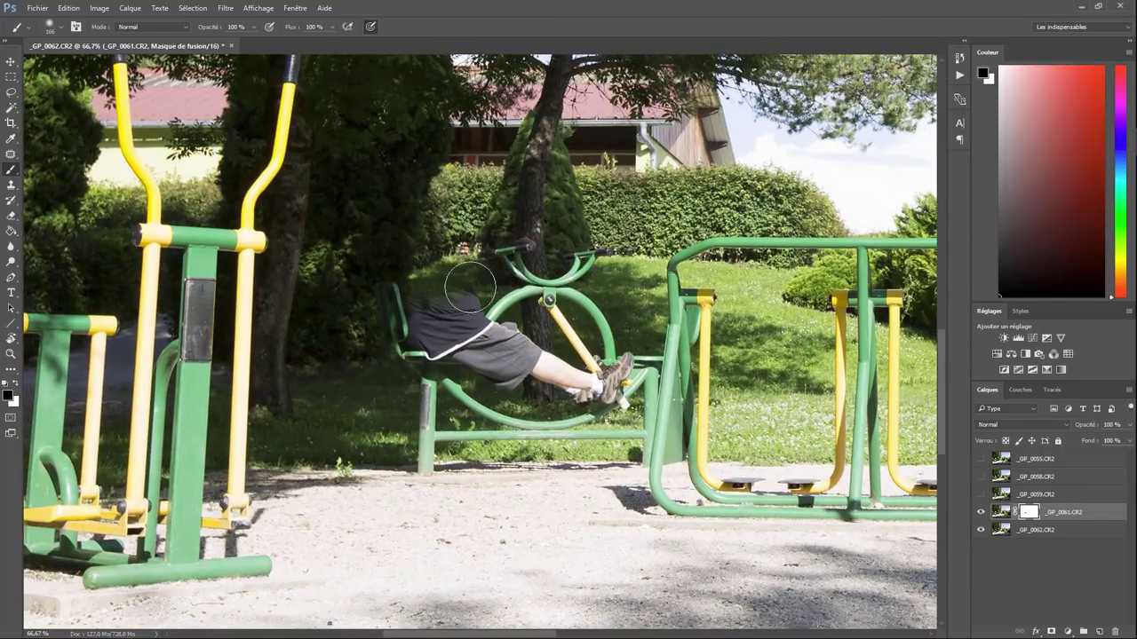
mouse_move(530, 294)
mouse_down()
mouse_move(612, 395)
mouse_move(413, 337)
mouse_move(416, 457)
mouse_up()
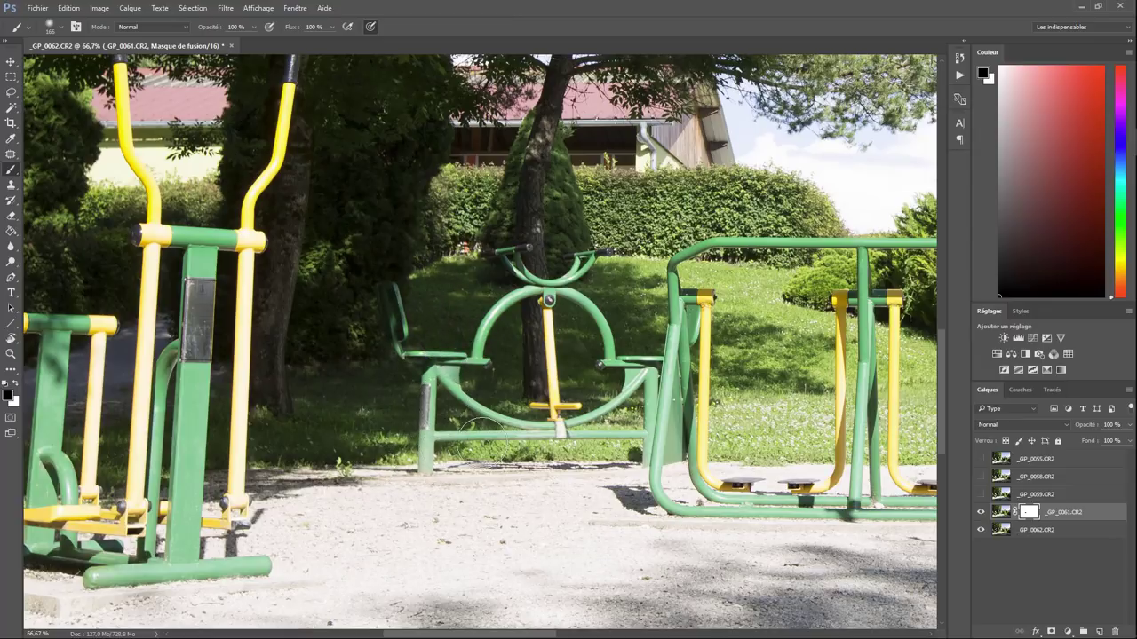
drag(415, 457, 475, 425)
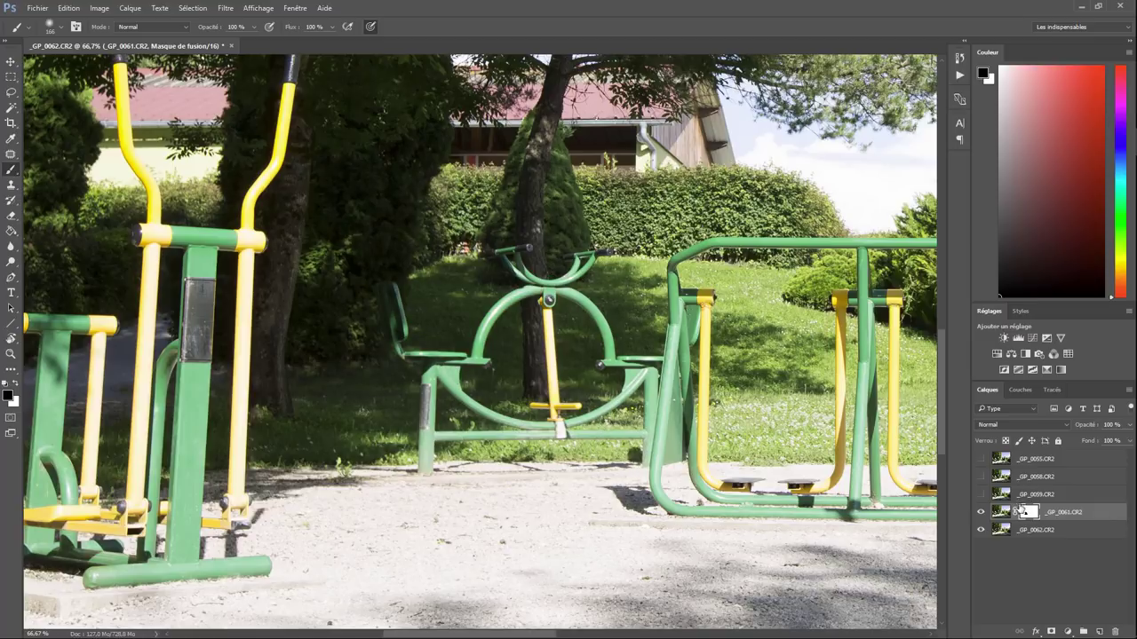
Invert the _GP_0061 mask with Négatif and make the _GP_0059 layer visible
click(99, 8)
mouse_move(111, 38)
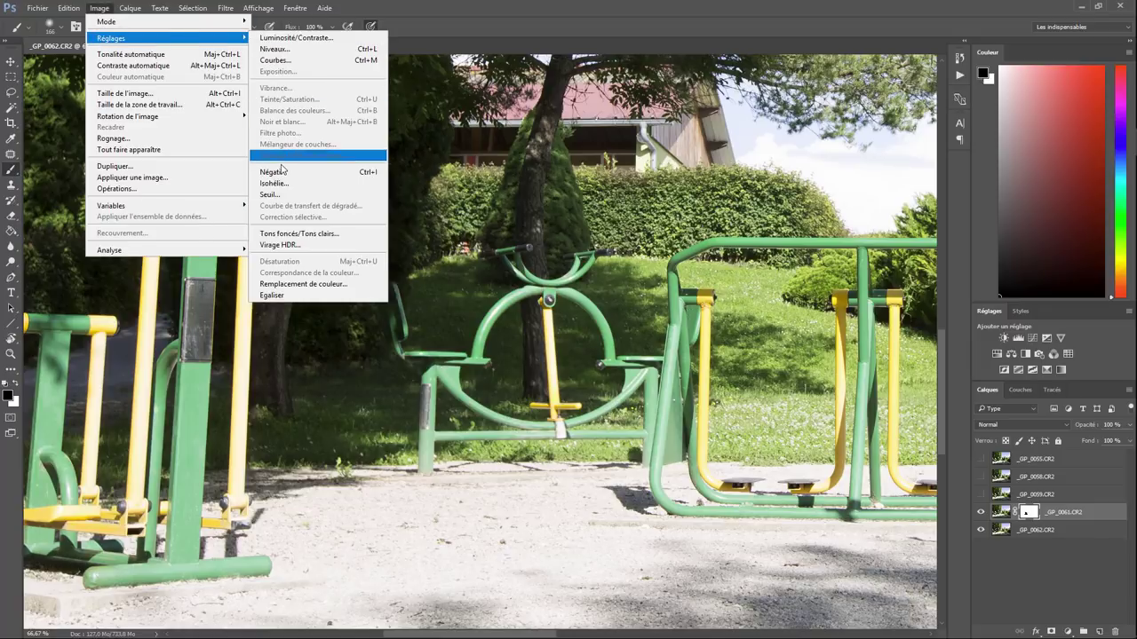
click(282, 171)
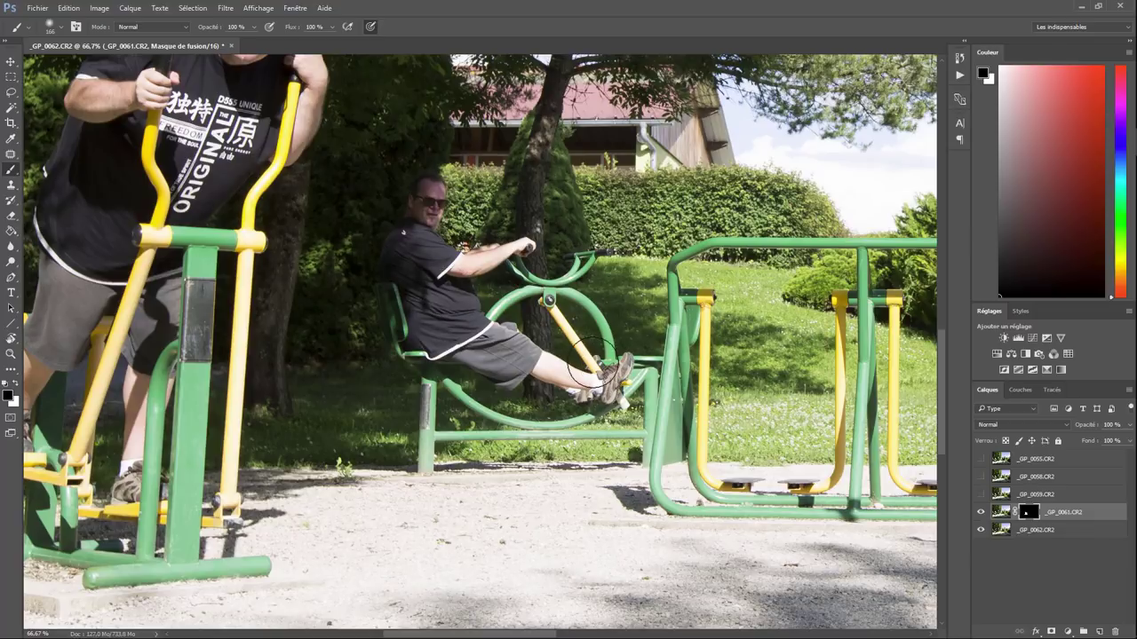
click(982, 494)
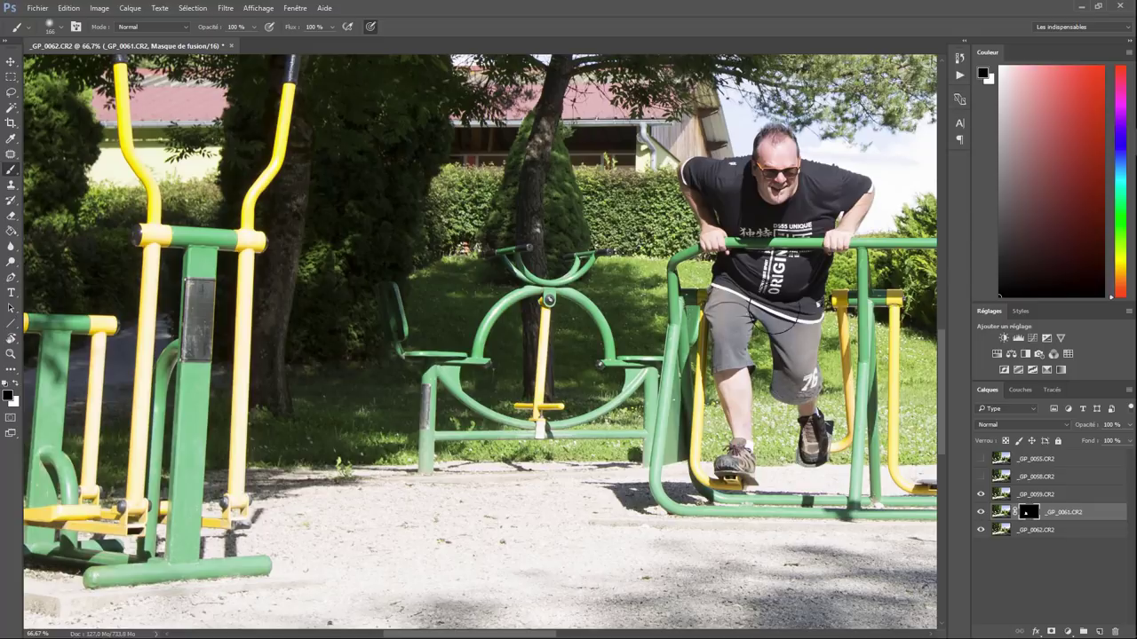
drag(774, 314, 639, 284)
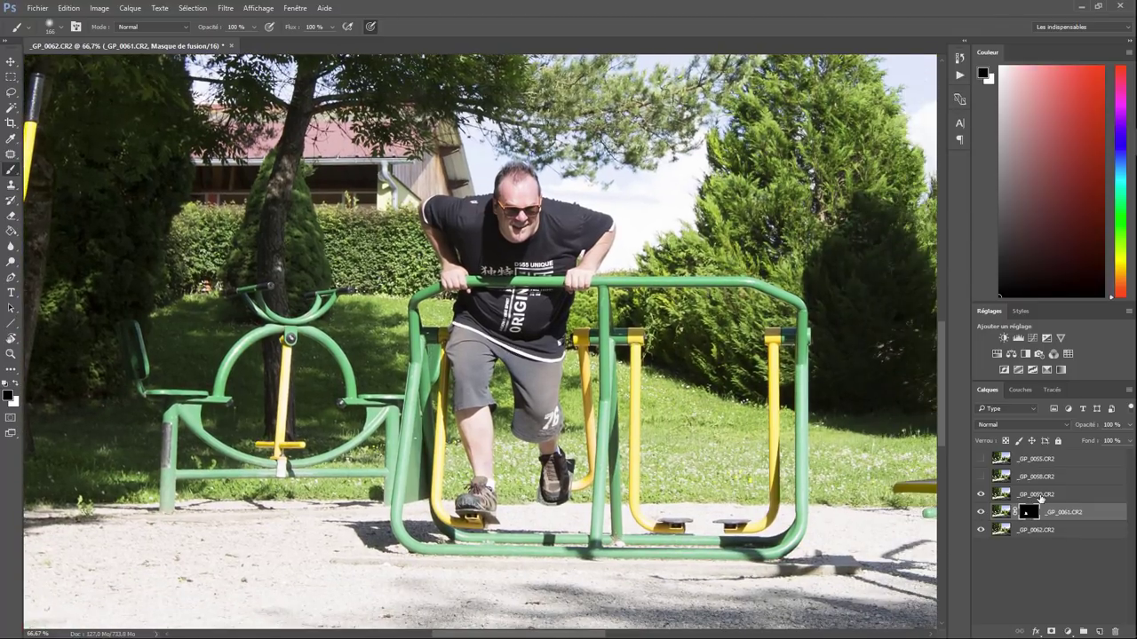
Add a white mask to _GP_0059 and paint black over the man on the bars
click(1037, 495)
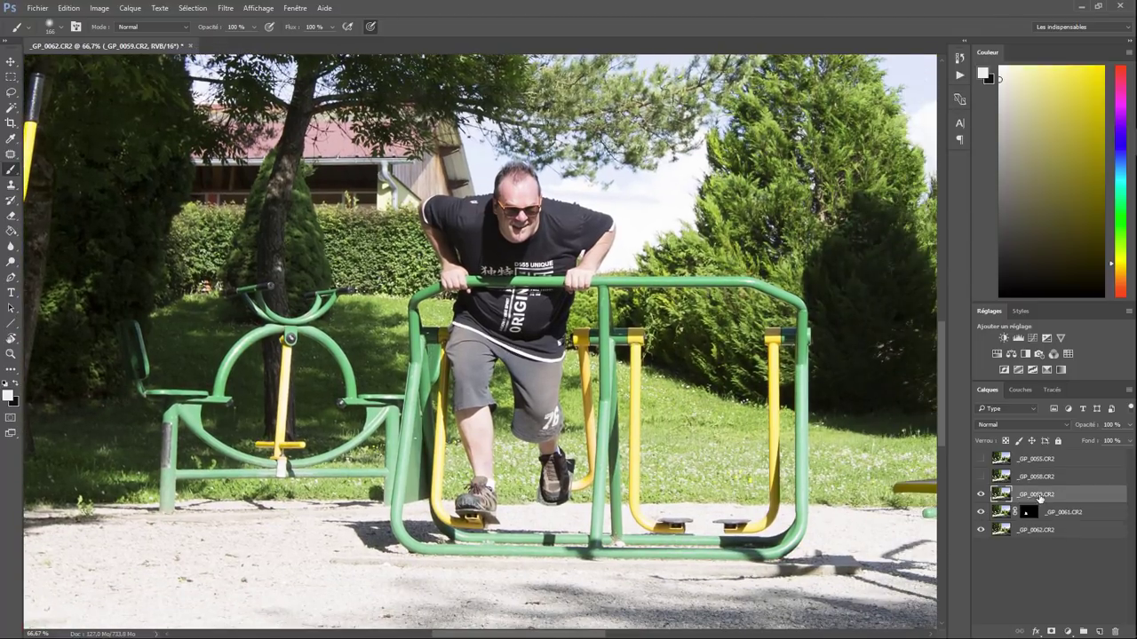
click(1050, 631)
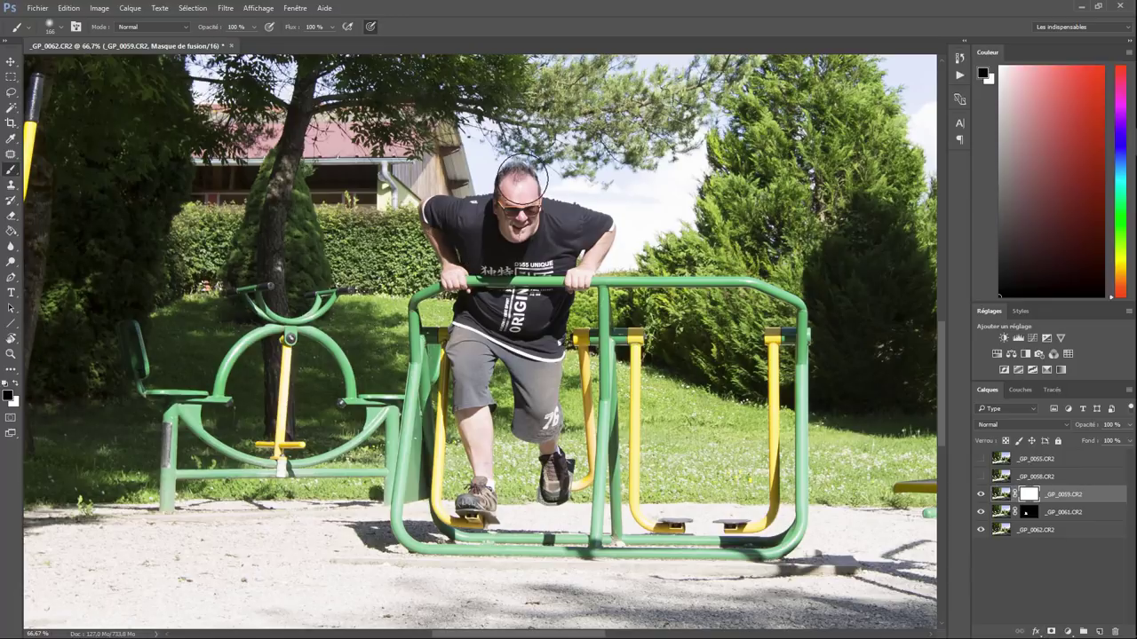
mouse_move(517, 178)
mouse_down()
mouse_move(533, 204)
mouse_move(448, 218)
mouse_move(471, 284)
mouse_move(511, 196)
mouse_move(590, 222)
mouse_move(533, 284)
mouse_move(551, 351)
mouse_move(497, 320)
mouse_move(444, 373)
mouse_move(444, 515)
mouse_move(479, 462)
mouse_move(539, 315)
mouse_move(564, 498)
mouse_move(577, 355)
mouse_up()
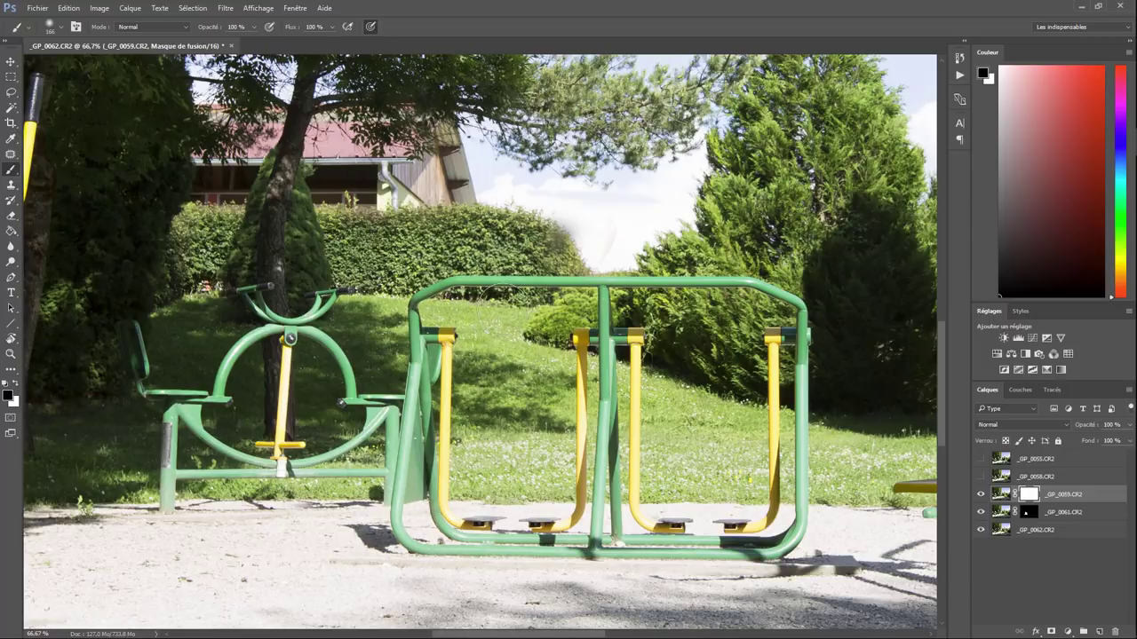
drag(518, 289, 472, 241)
Invert the _GP_0059 mask, touch up his shirt in white, and zoom out to 33.3%
click(98, 9)
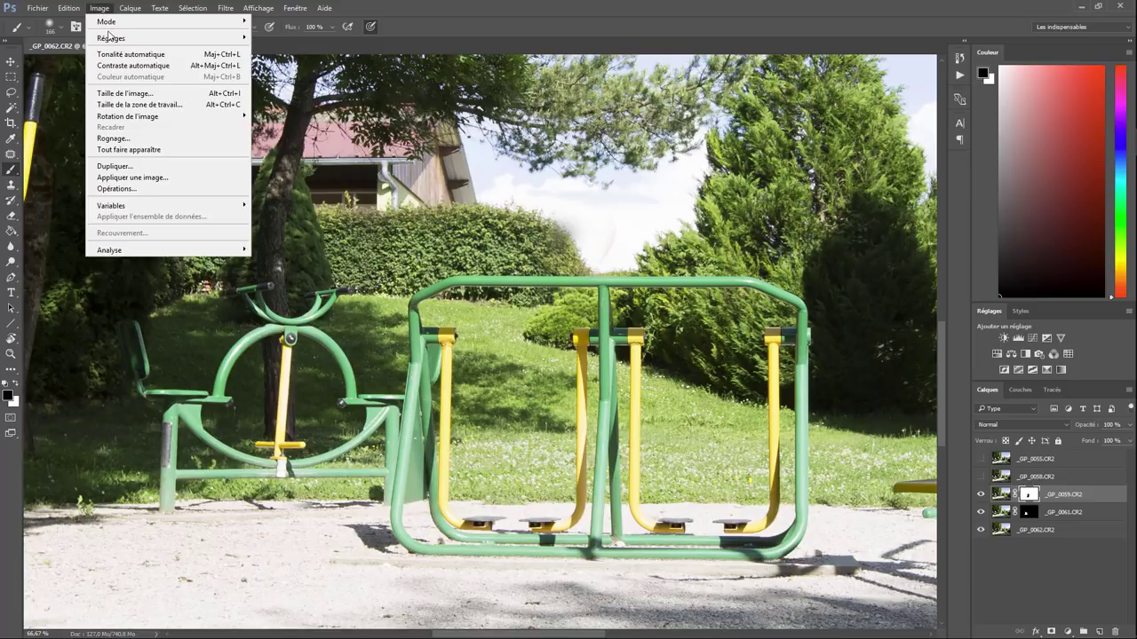
mouse_move(111, 38)
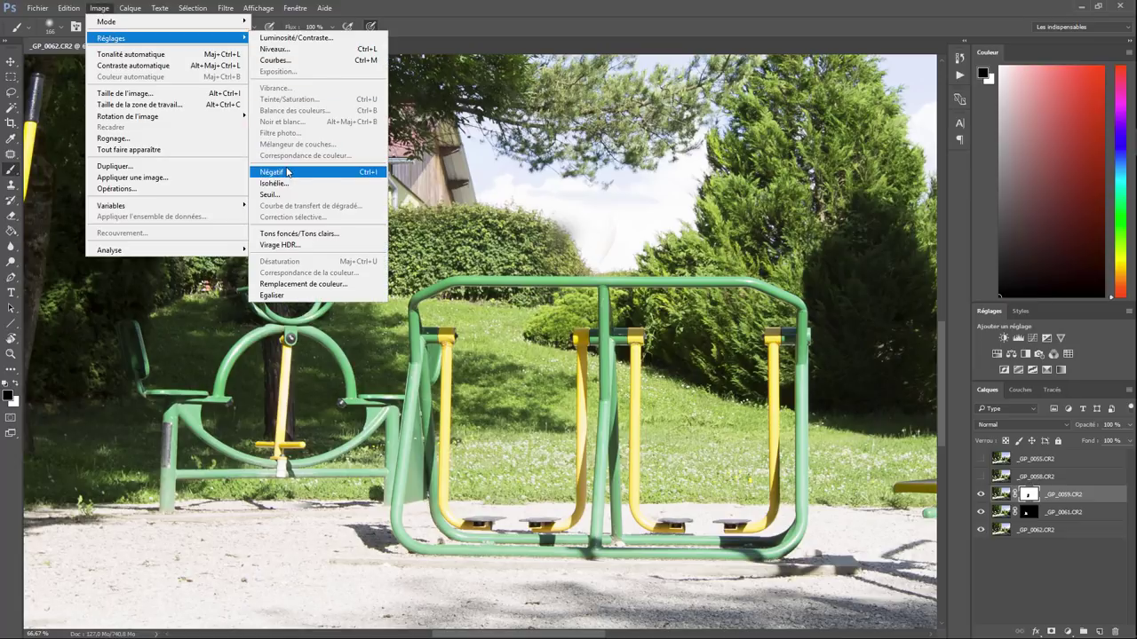
click(287, 171)
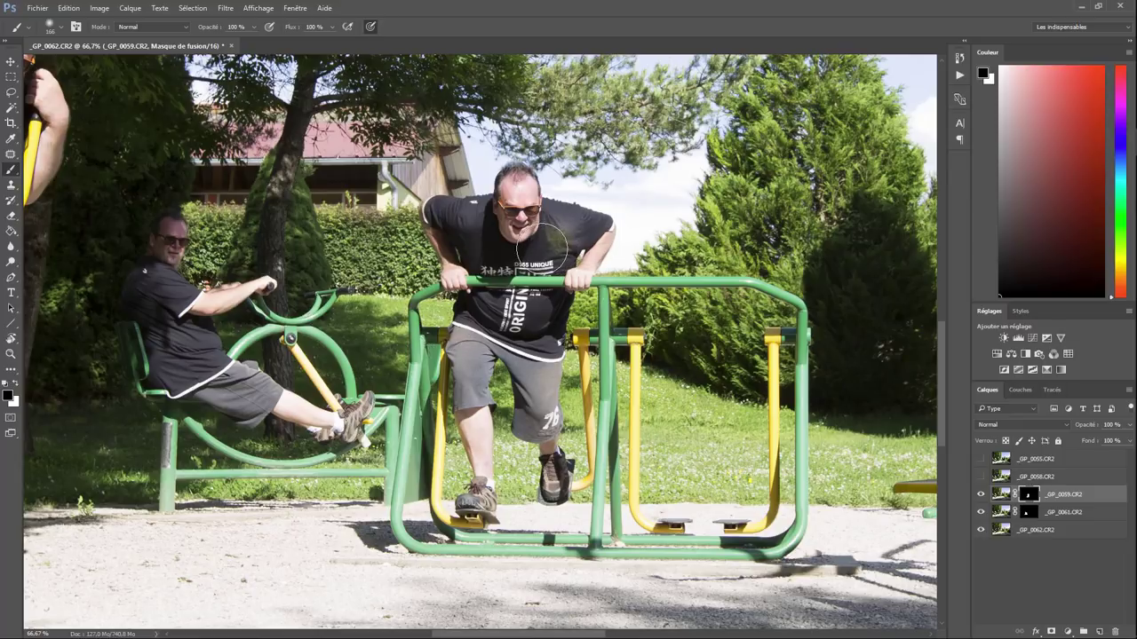
click(15, 382)
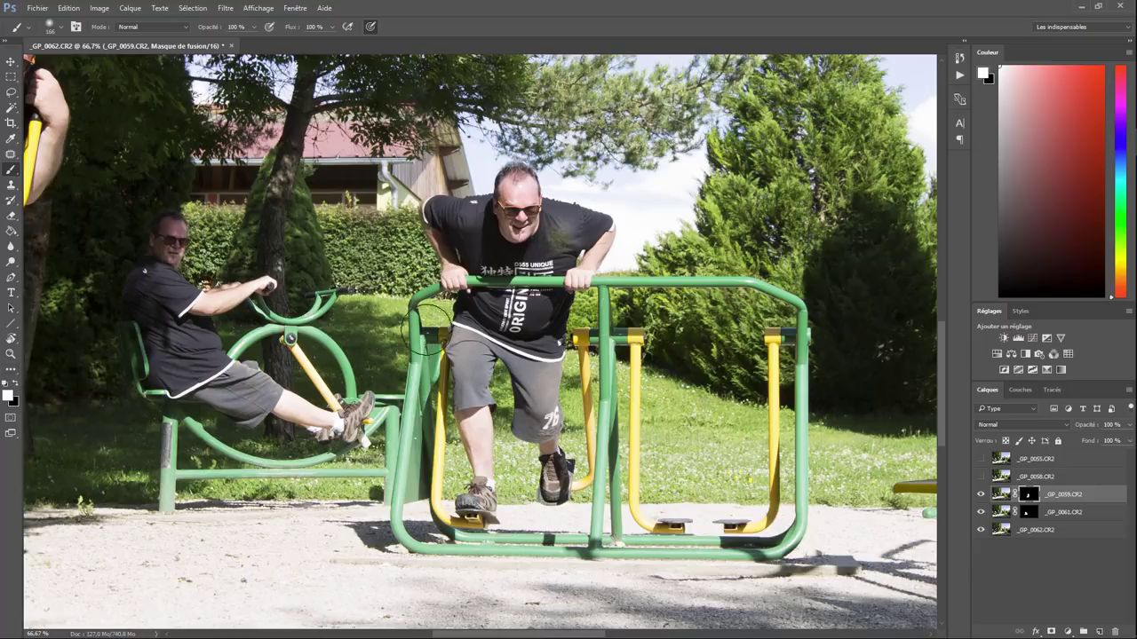
drag(565, 240, 557, 240)
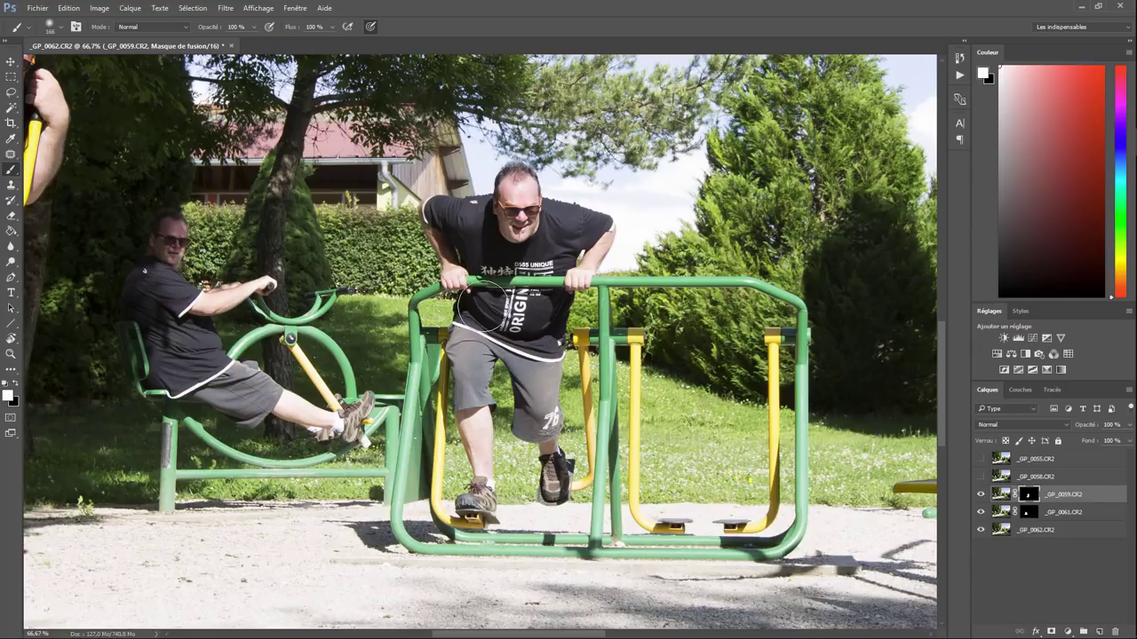
key(ctrl+minus)
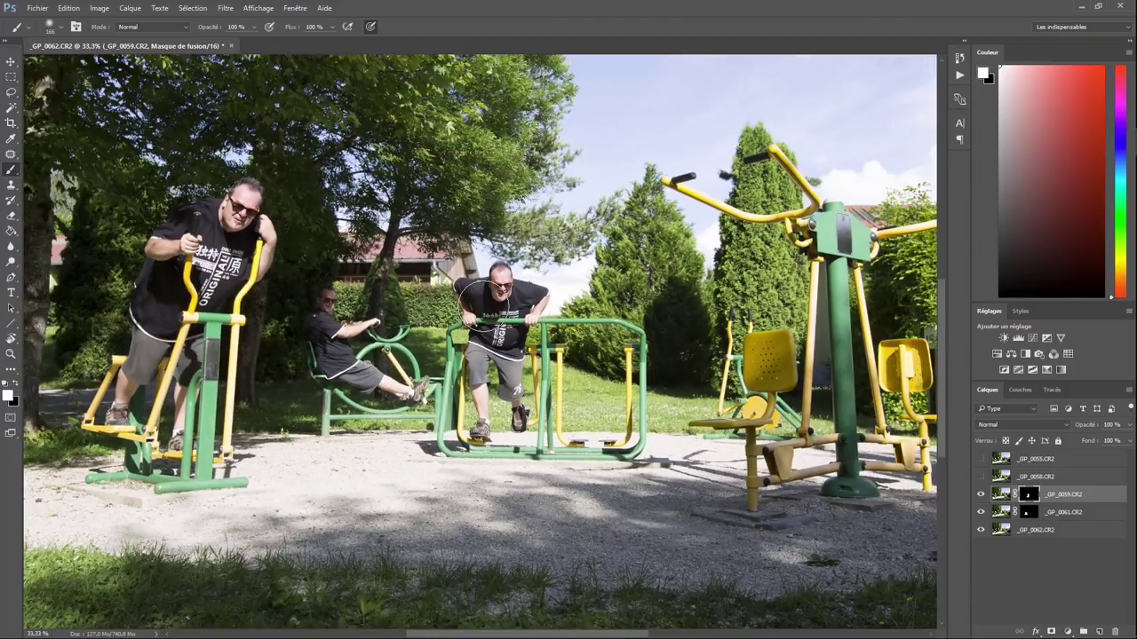
Move _GP_0055 below _GP_0058 in the layer stack and make it visible
key(ctrl+minus)
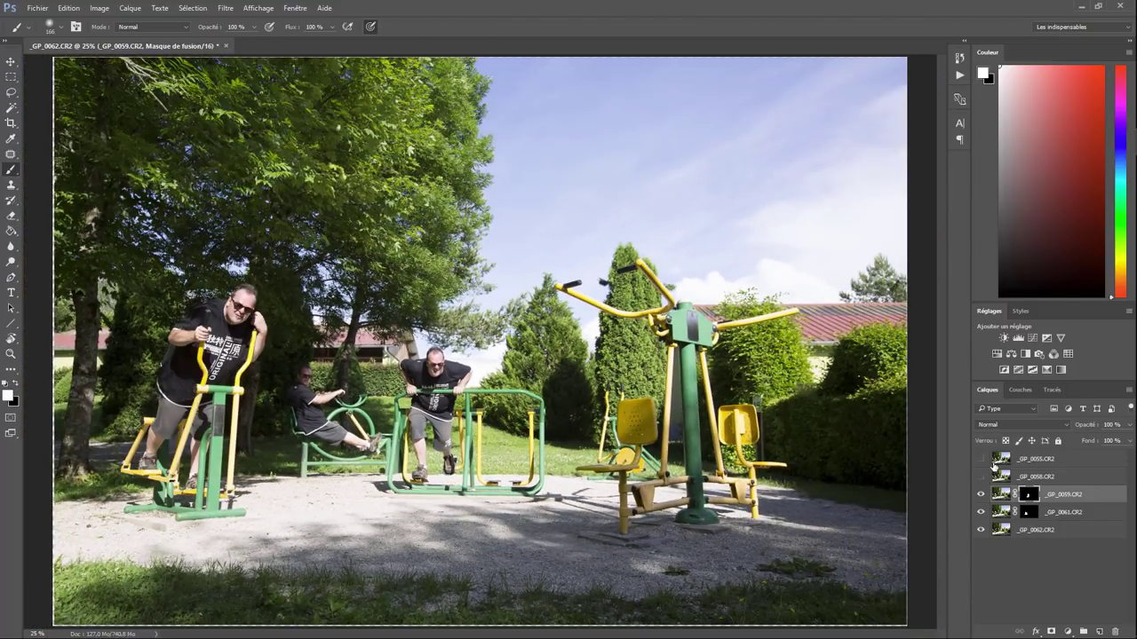
click(981, 459)
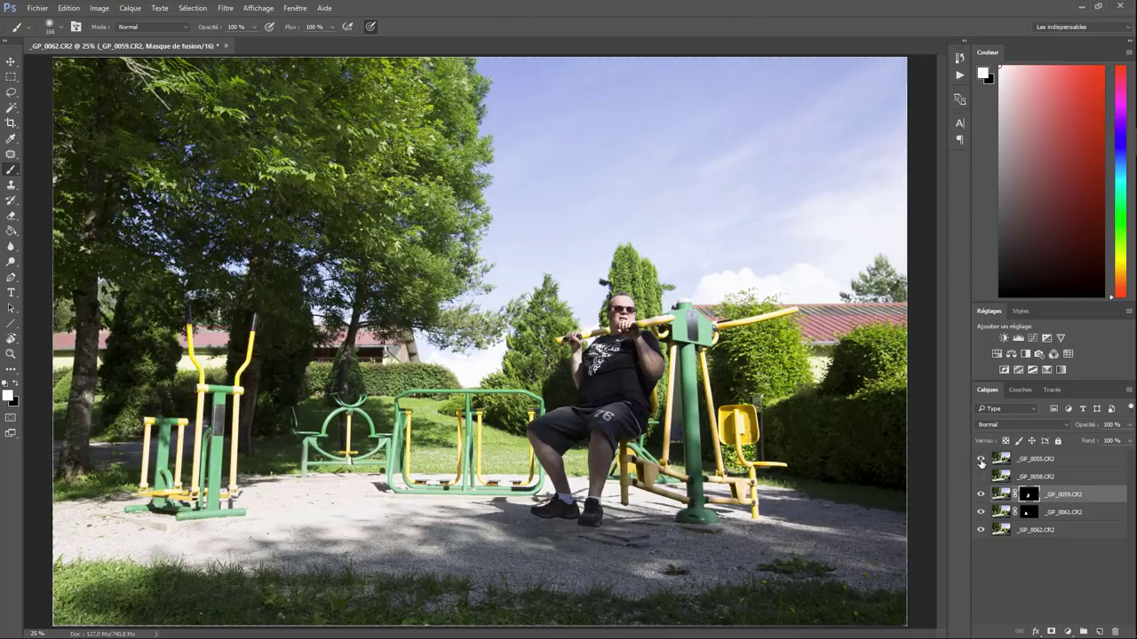
click(980, 460)
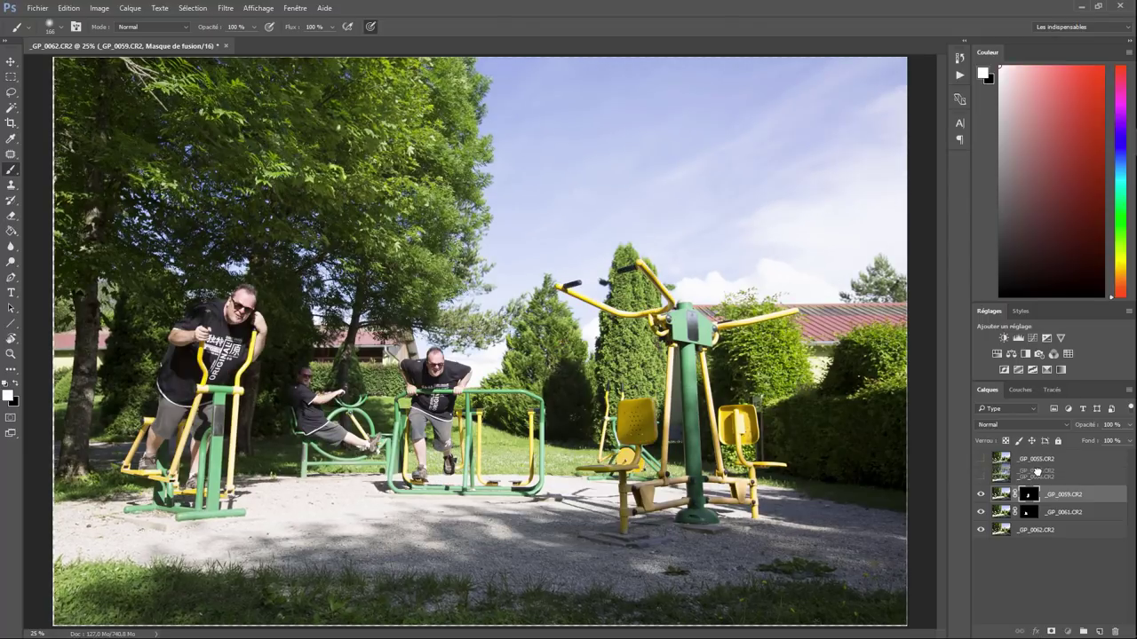
drag(1037, 464, 1037, 484)
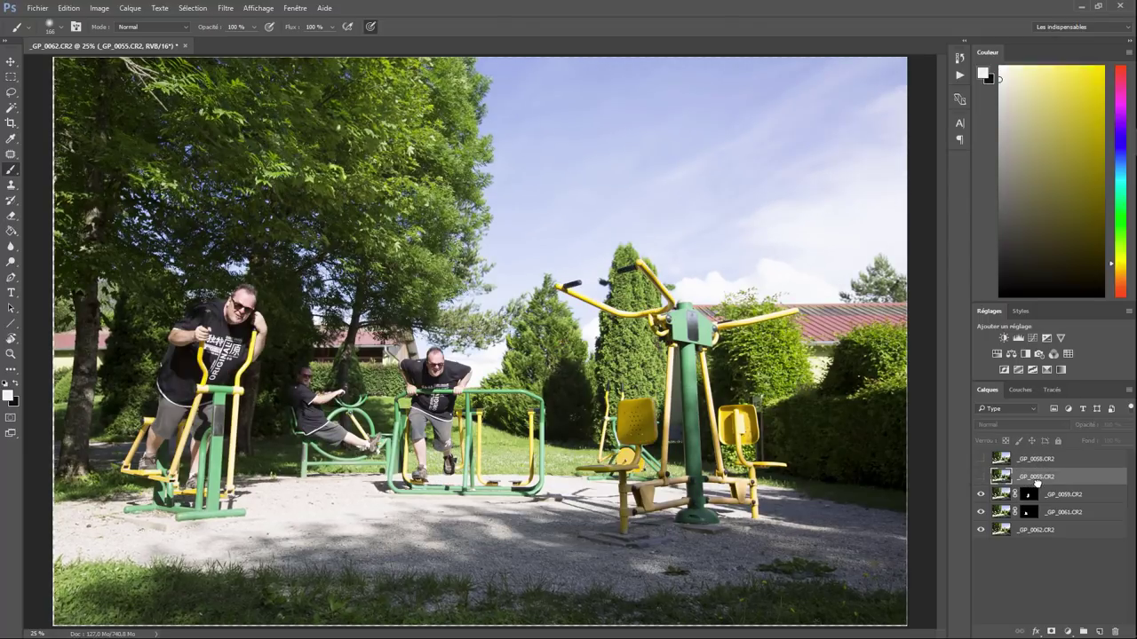
click(981, 477)
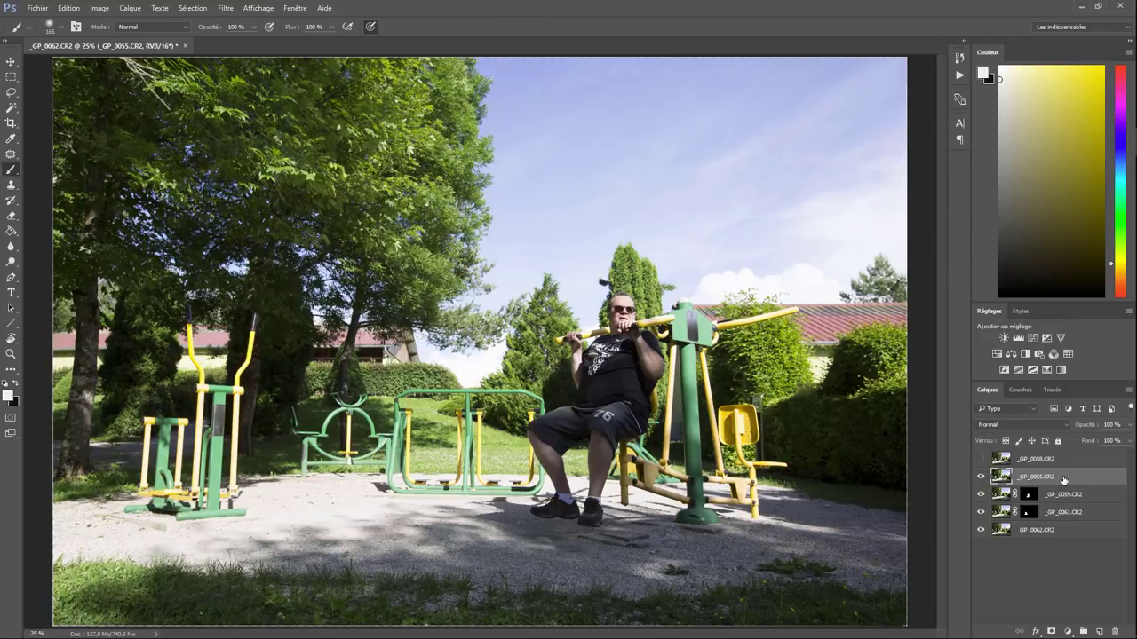
Mask _GP_0055 and paint out its seated man, keeping the yellow handle bar
click(1050, 632)
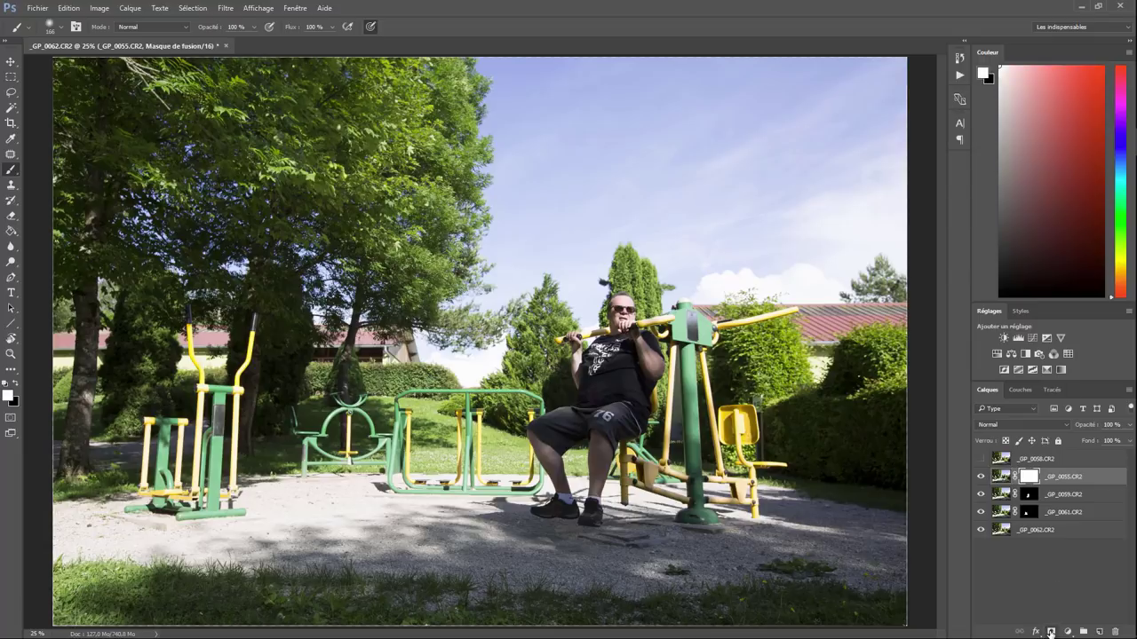
click(15, 387)
mouse_move(625, 309)
mouse_down()
mouse_move(628, 323)
mouse_move(597, 333)
mouse_move(586, 313)
mouse_move(569, 334)
mouse_move(577, 360)
mouse_move(573, 286)
mouse_move(560, 284)
mouse_up()
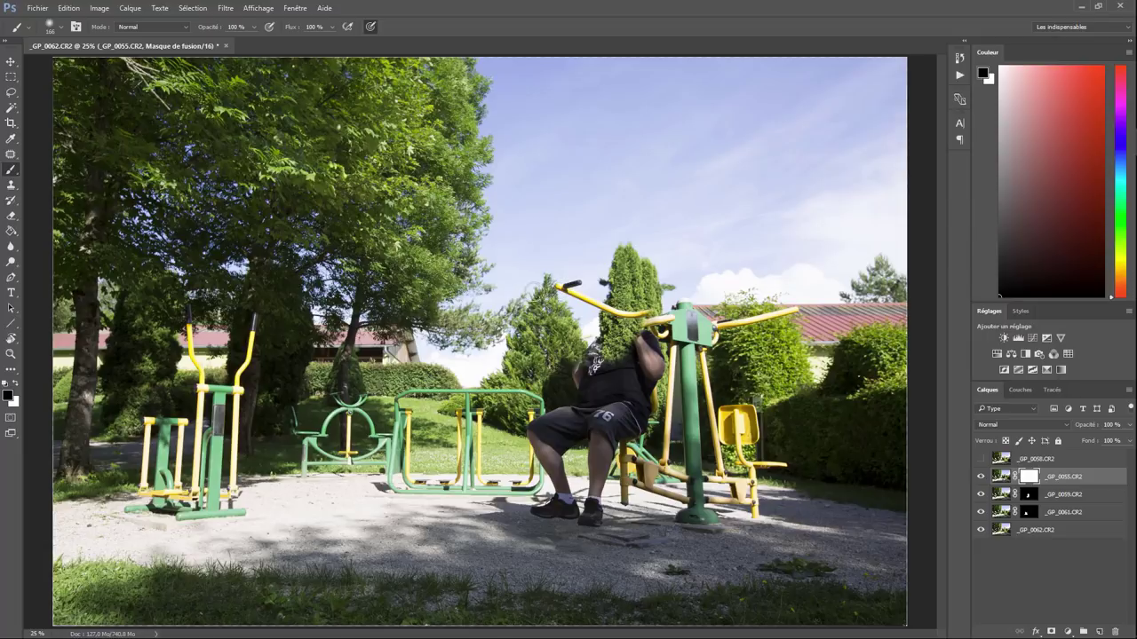
mouse_move(646, 331)
mouse_down()
mouse_move(684, 293)
mouse_move(657, 271)
mouse_move(588, 280)
mouse_up()
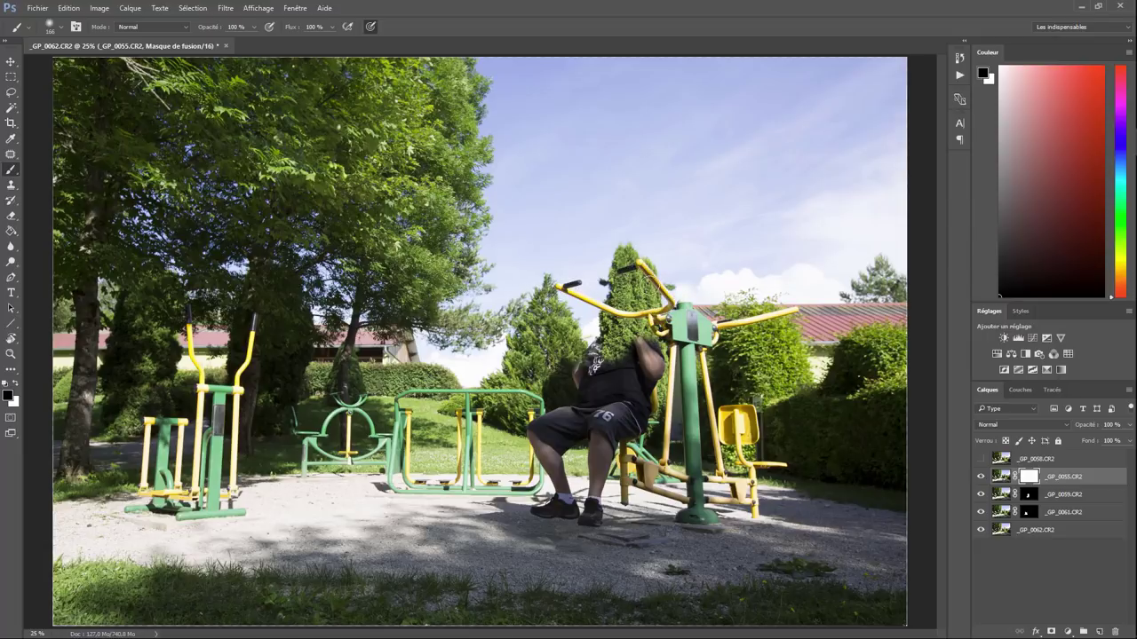
mouse_move(671, 346)
mouse_down()
mouse_move(687, 531)
mouse_move(622, 555)
mouse_move(542, 552)
mouse_move(523, 546)
mouse_move(525, 497)
mouse_up()
mouse_move(533, 306)
mouse_down()
mouse_move(547, 515)
mouse_move(552, 351)
mouse_move(591, 360)
mouse_move(612, 417)
mouse_move(654, 346)
mouse_move(664, 440)
mouse_move(637, 471)
mouse_move(559, 497)
mouse_move(591, 521)
mouse_move(662, 495)
mouse_move(667, 522)
mouse_move(676, 454)
mouse_up()
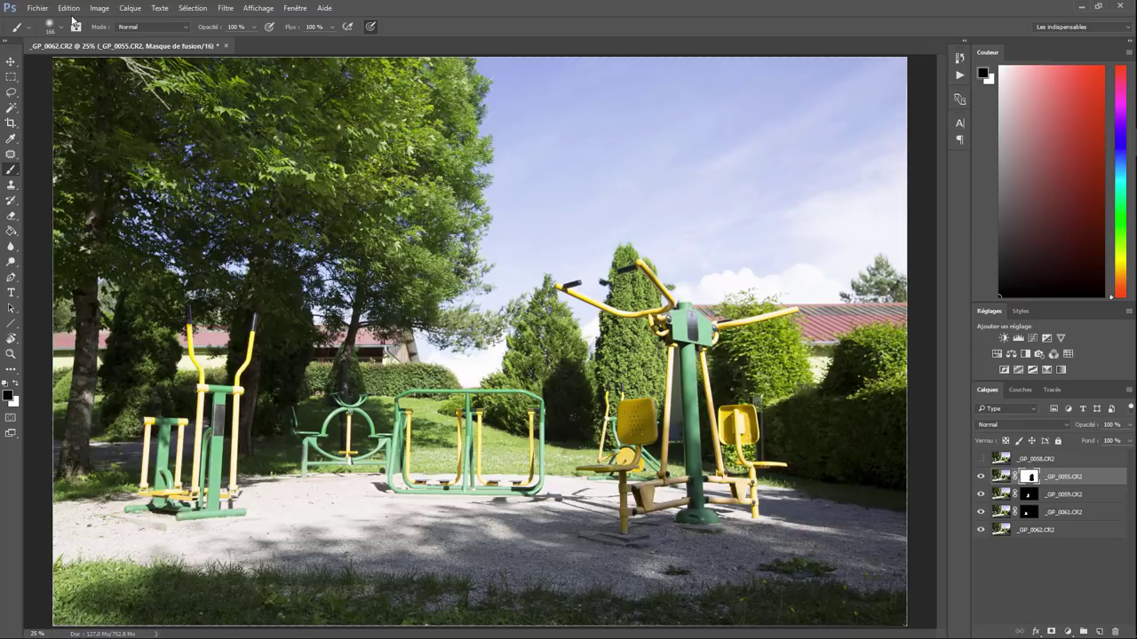
click(70, 10)
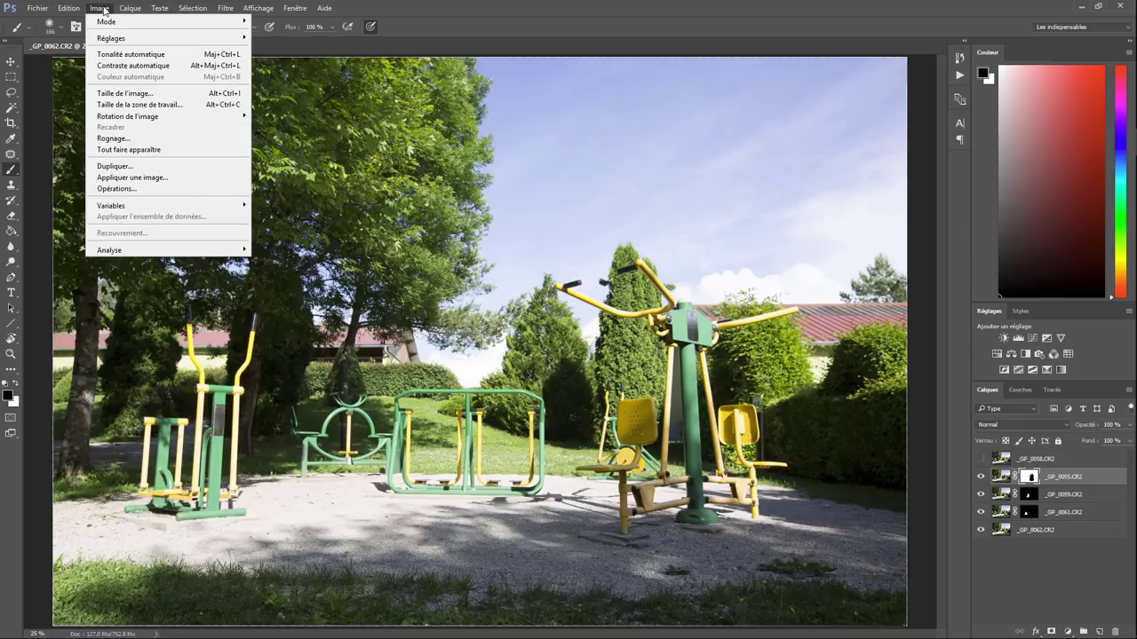
mouse_move(111, 37)
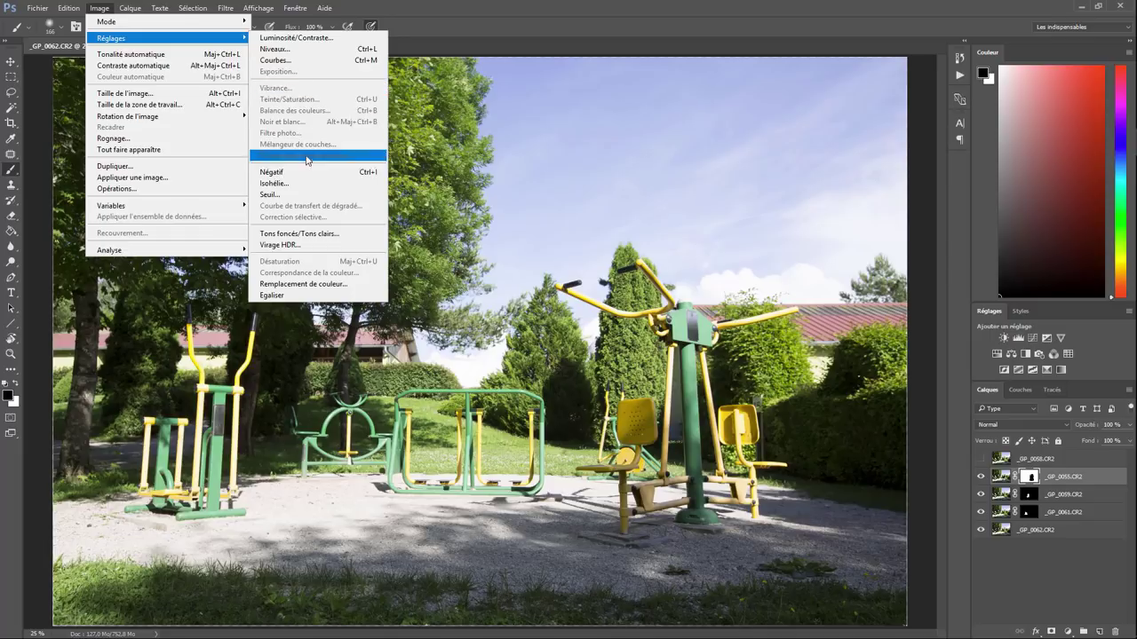
Invert the _GP_0055.CR2 mask with Négatif, paint his knee back in white, and show _GP_0058.CR2
click(302, 177)
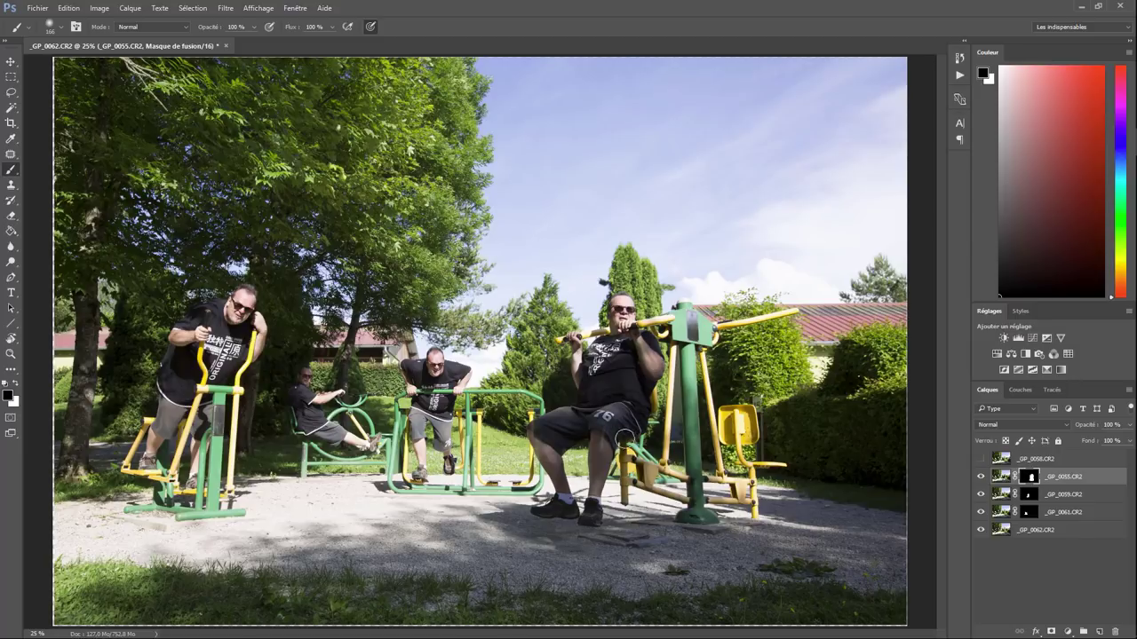
key(ctrl+plus)
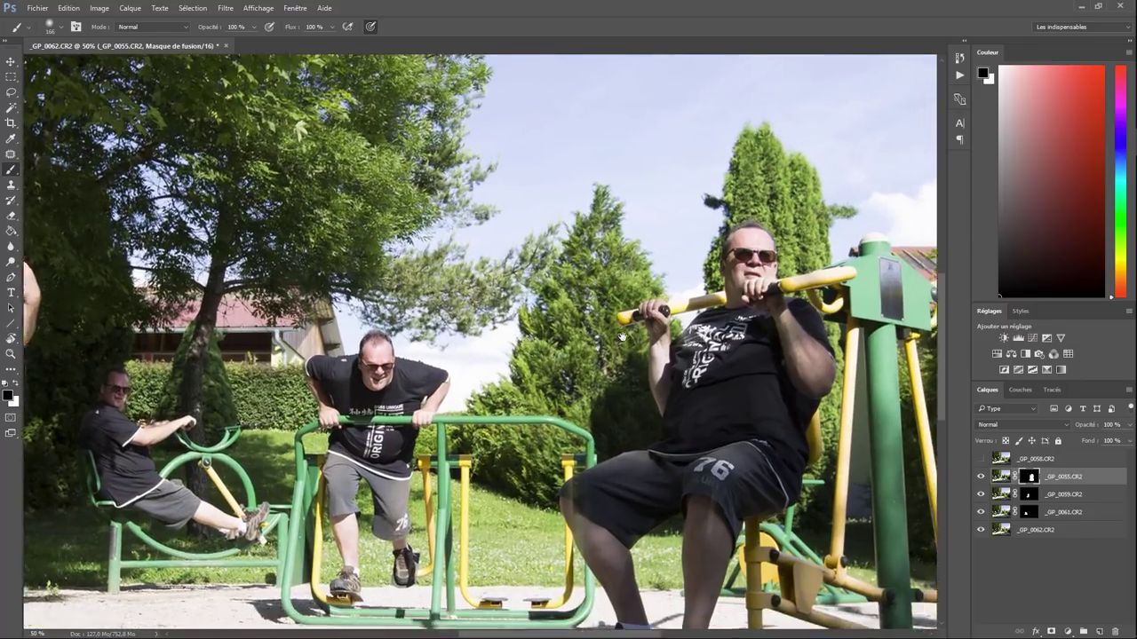
drag(610, 456, 443, 194)
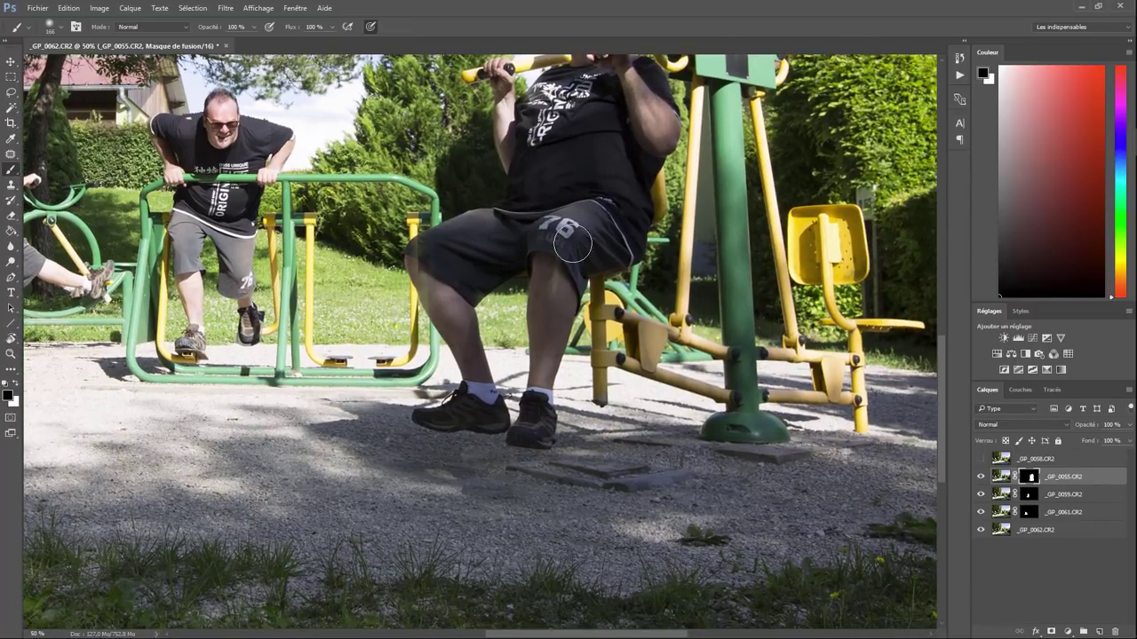
click(17, 387)
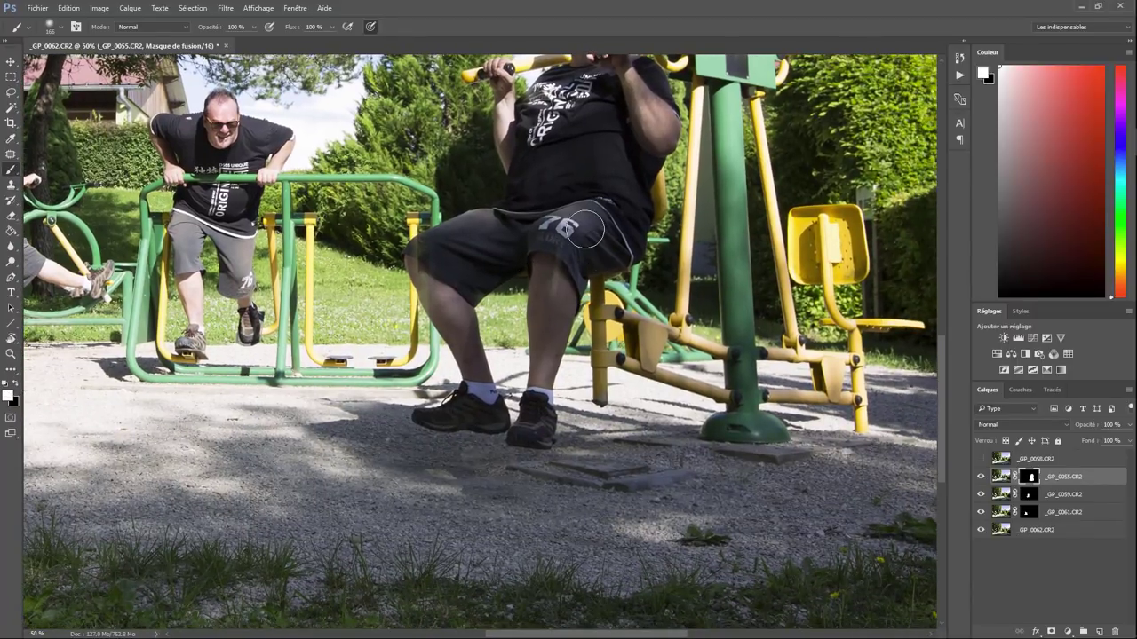
mouse_move(432, 263)
mouse_down()
mouse_move(438, 311)
mouse_move(544, 414)
mouse_up()
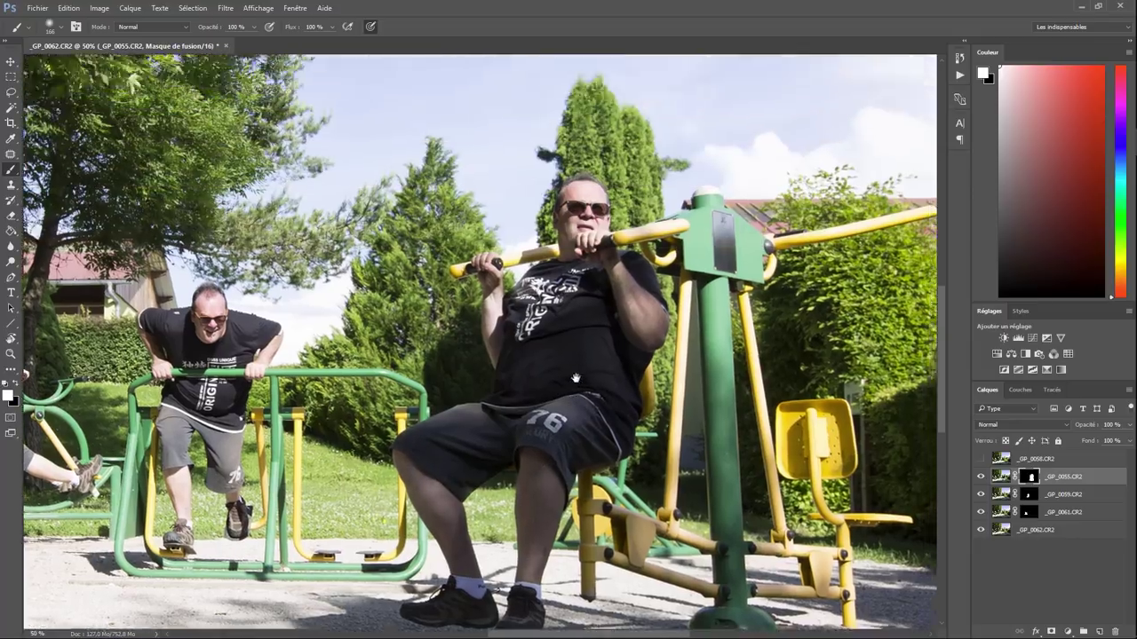
mouse_move(589, 194)
mouse_down()
mouse_move(600, 399)
mouse_move(634, 261)
mouse_move(583, 338)
mouse_up()
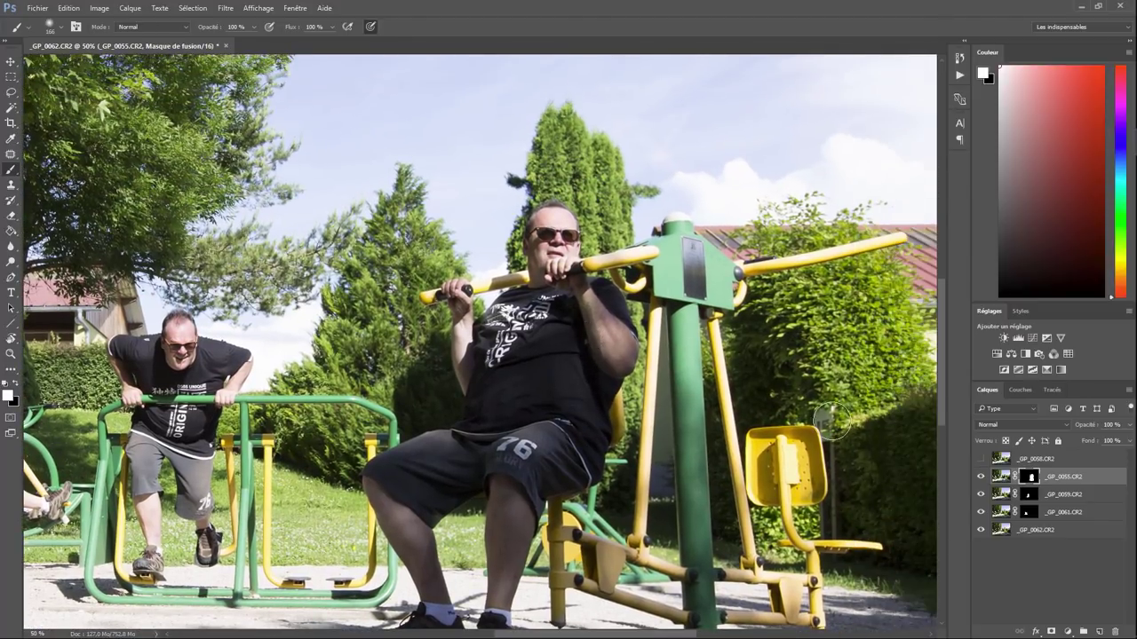
click(982, 459)
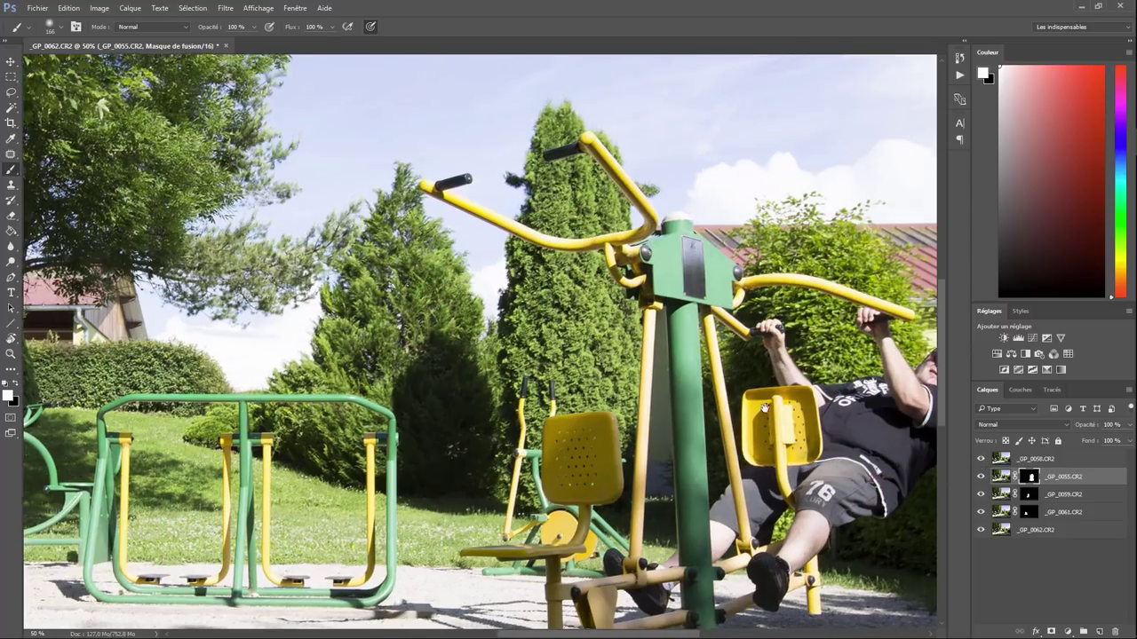
drag(841, 486, 685, 348)
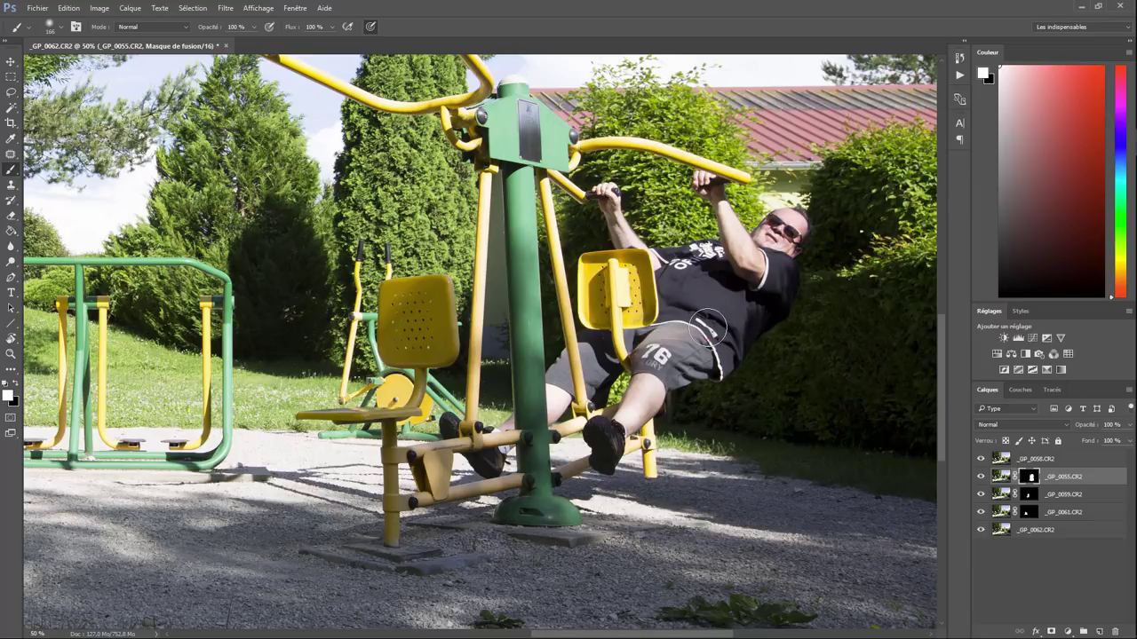
Add a layer mask to _GP_0058.CR2 and lasso the reclining man down to the ground
click(1030, 460)
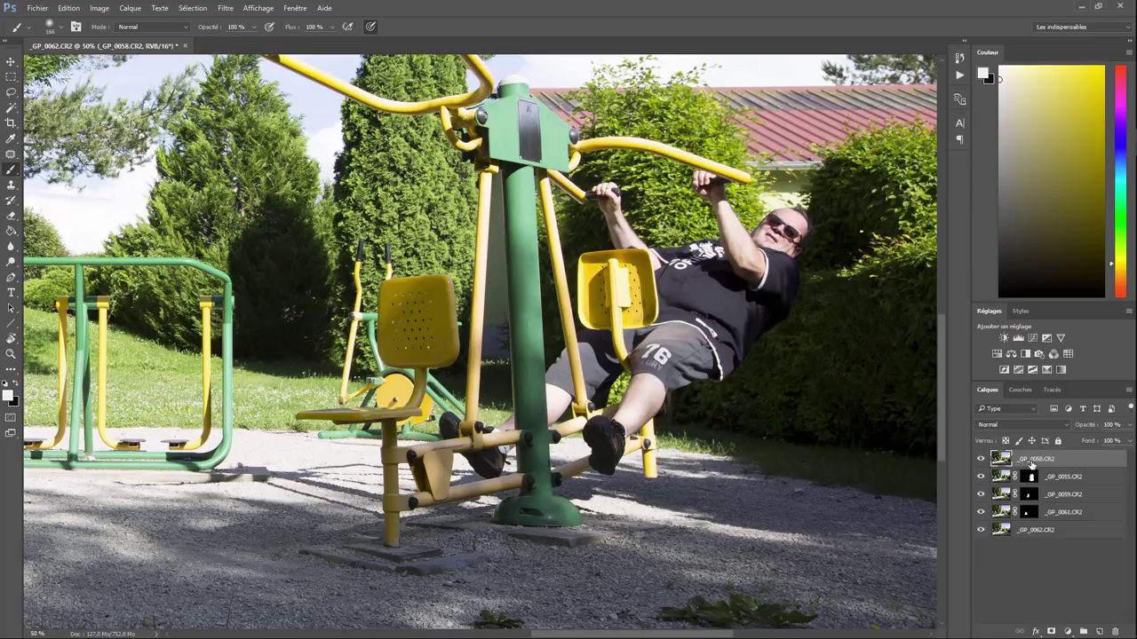
click(1052, 632)
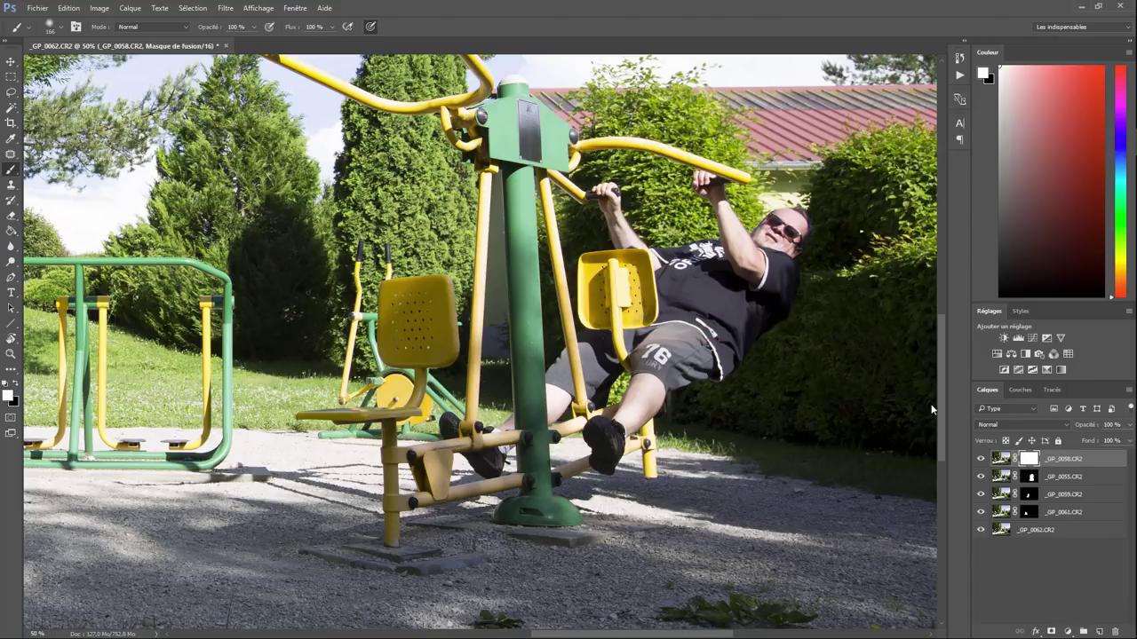
key(ctrl+minus)
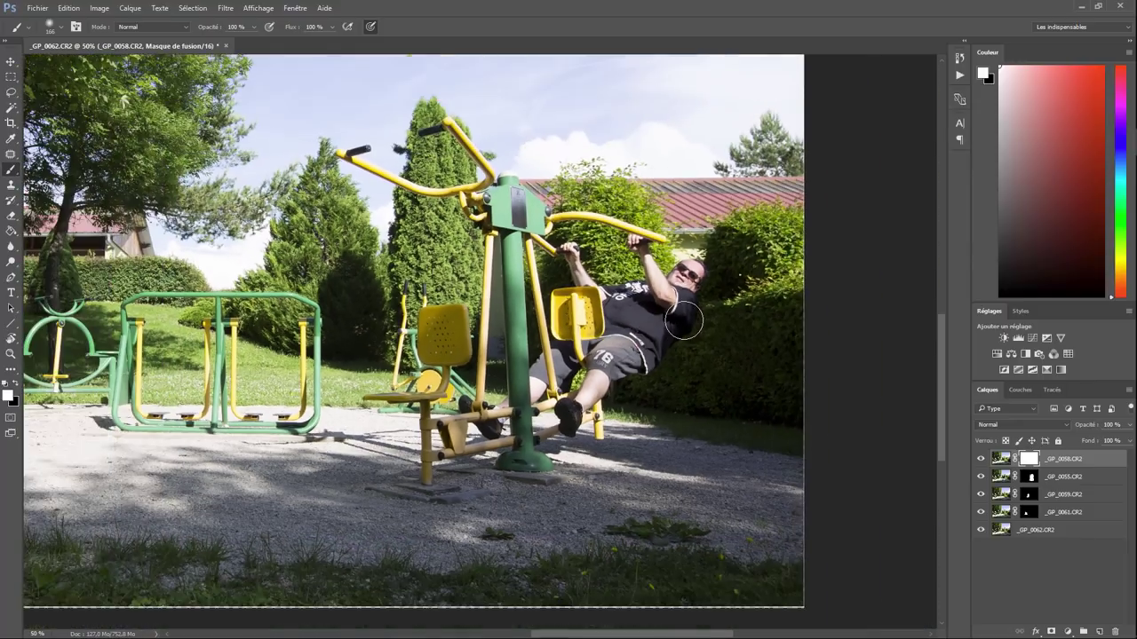
click(11, 92)
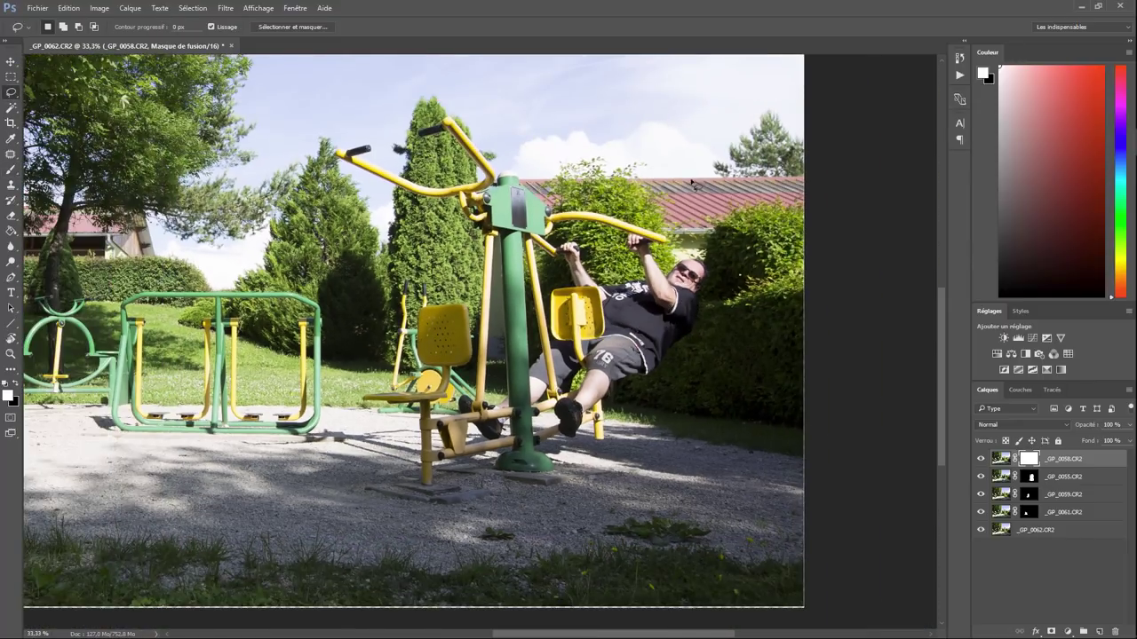
right_click(14, 94)
click(62, 95)
mouse_move(727, 182)
mouse_down()
mouse_move(627, 452)
mouse_move(543, 495)
mouse_move(525, 401)
mouse_up()
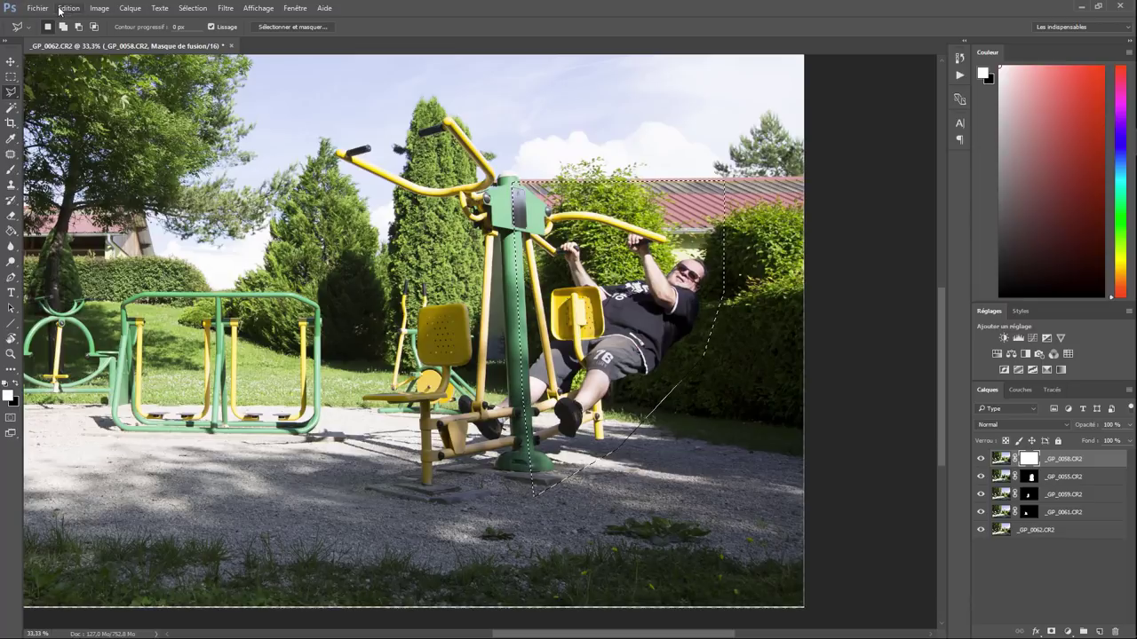
Fill the lassoed area of the mask with black (Noir) via Edition > Remplir
click(68, 8)
click(80, 177)
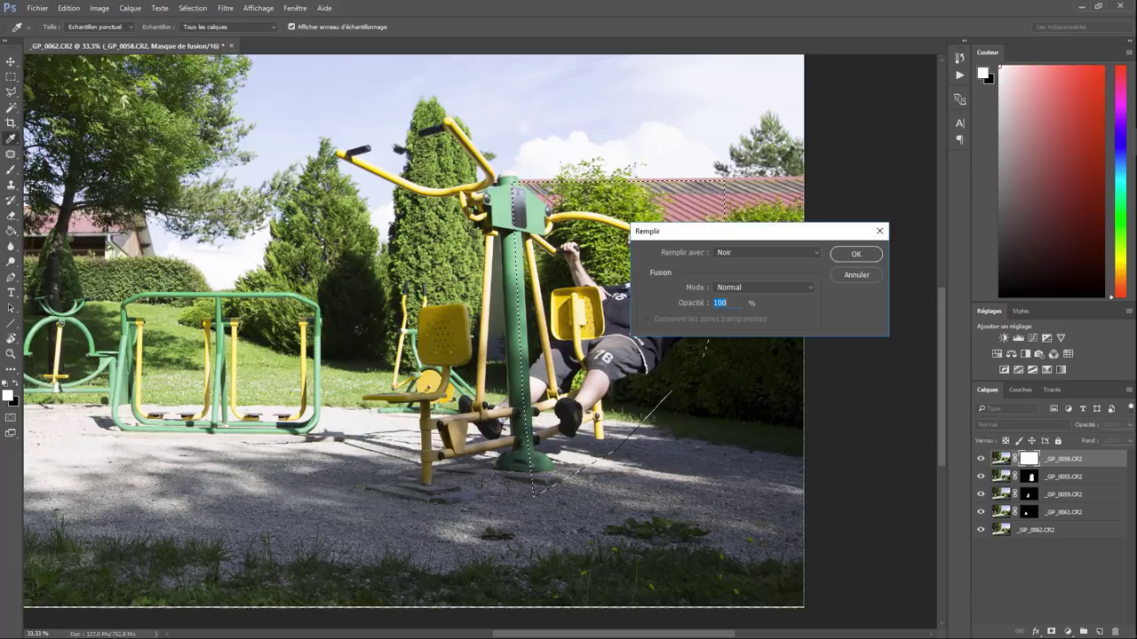
click(857, 257)
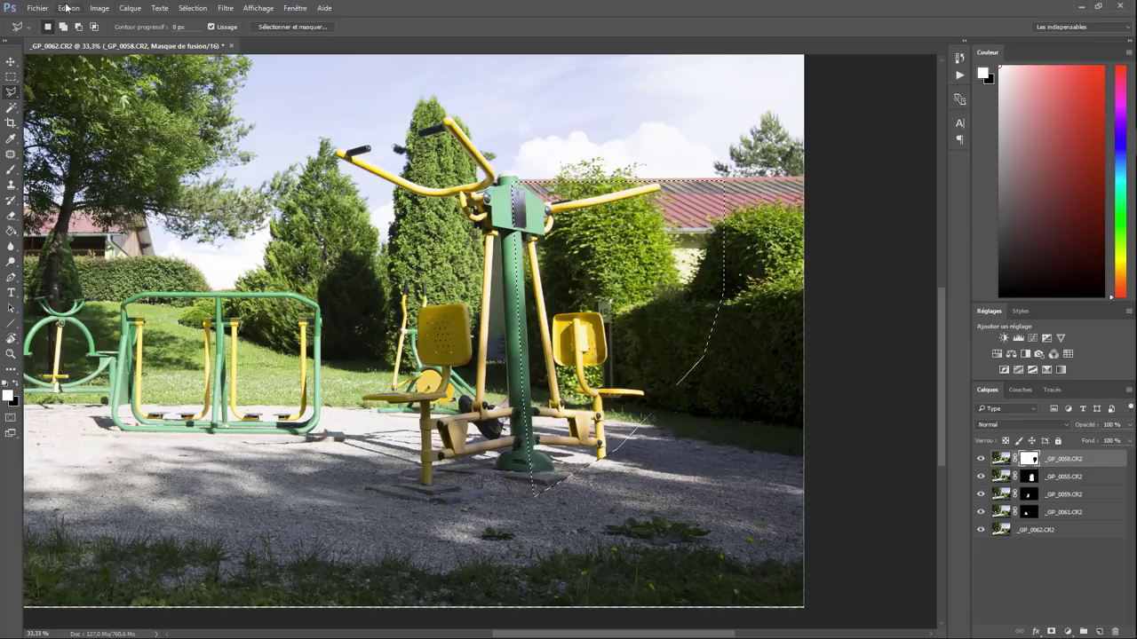
click(69, 8)
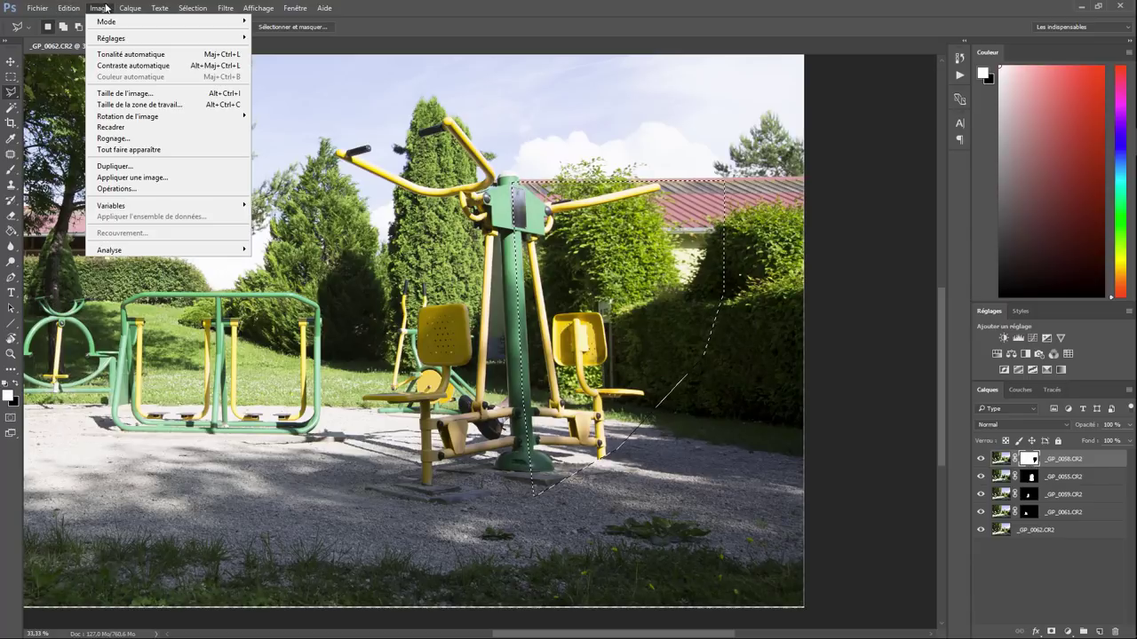
mouse_move(111, 38)
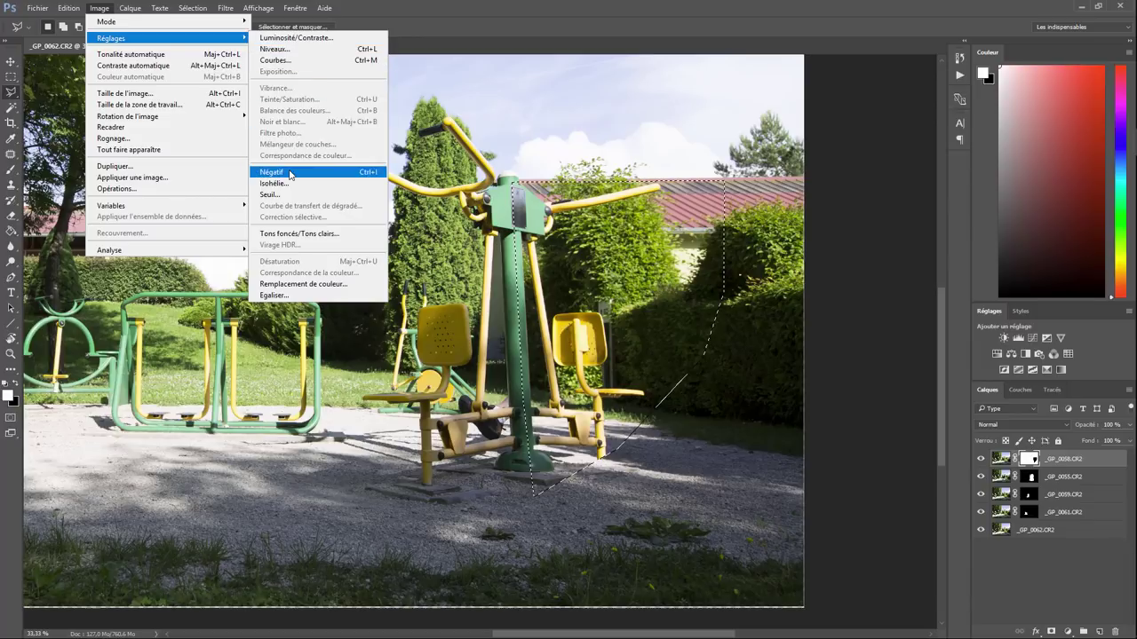
click(284, 172)
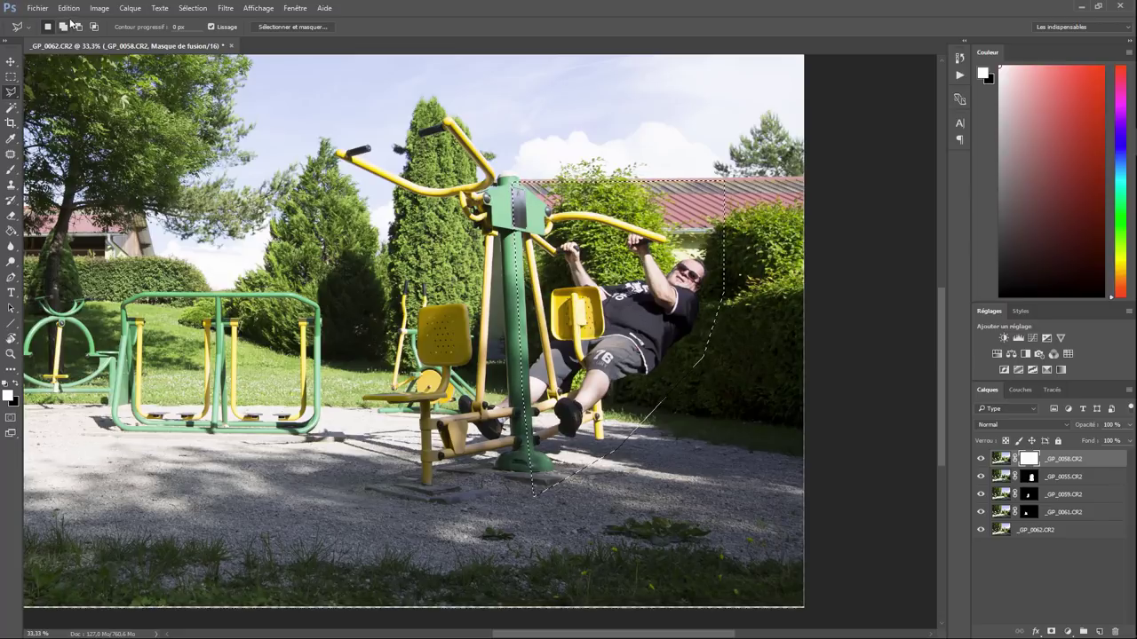
click(68, 8)
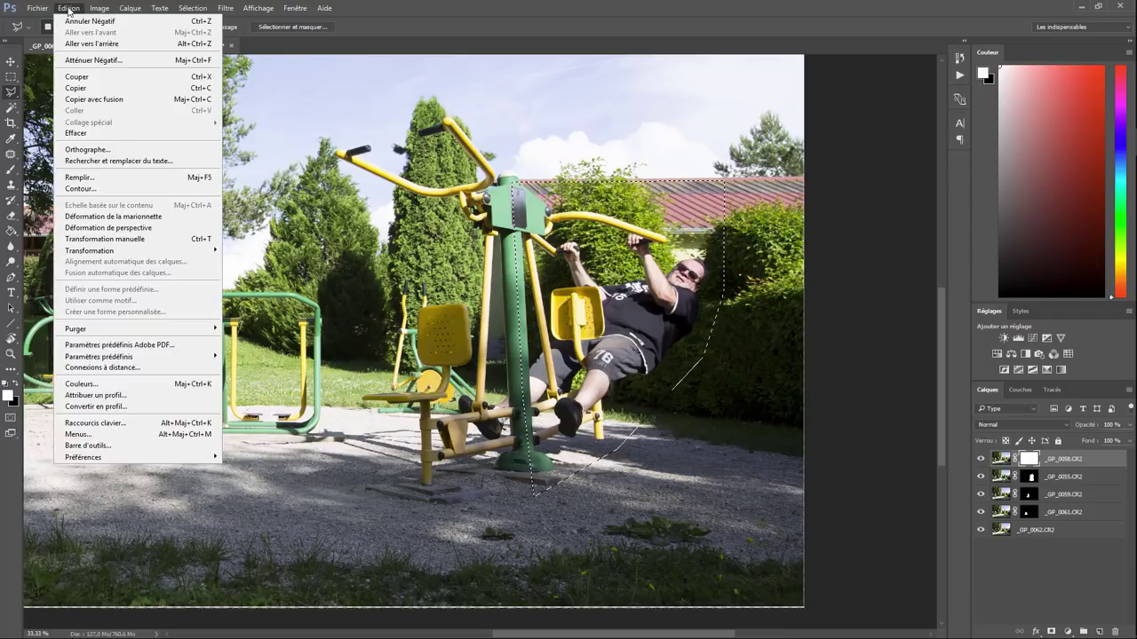
click(71, 175)
click(857, 255)
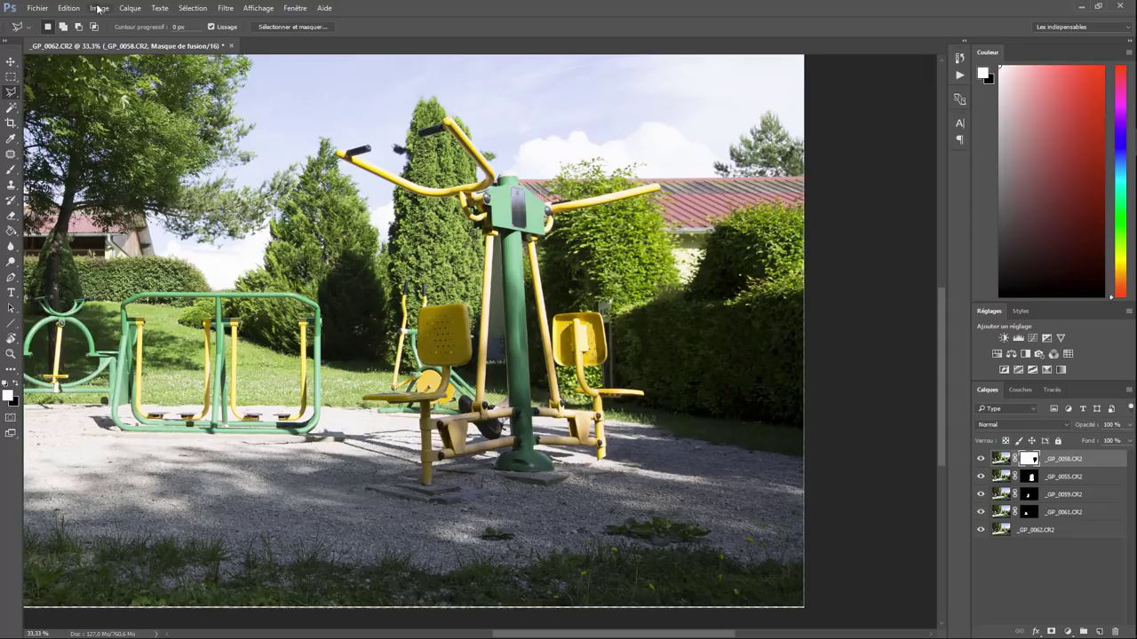
Invert the whole mask with Image > Réglages > Négatif so only the reclining man shows
click(99, 8)
mouse_move(169, 38)
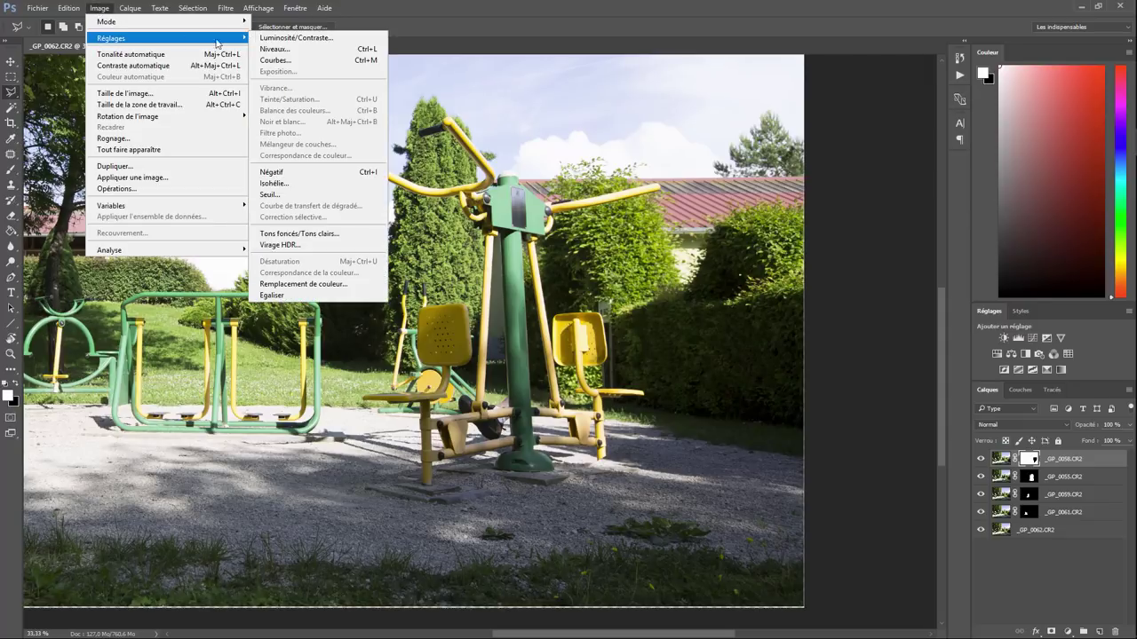
click(301, 172)
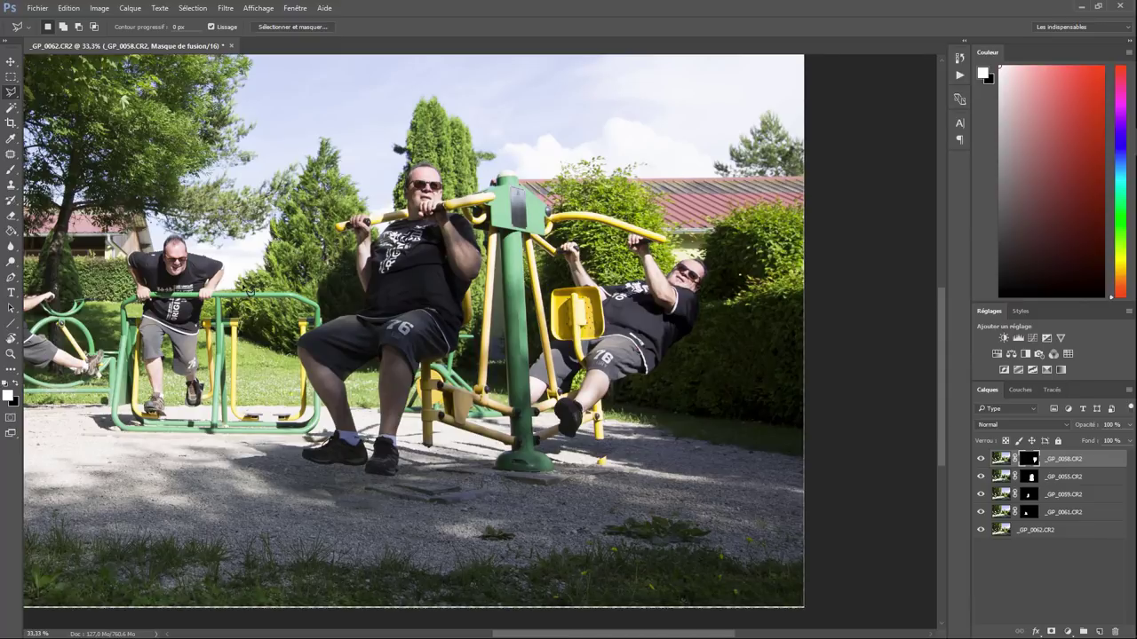
key(ctrl+minus)
key(ctrl+minus)
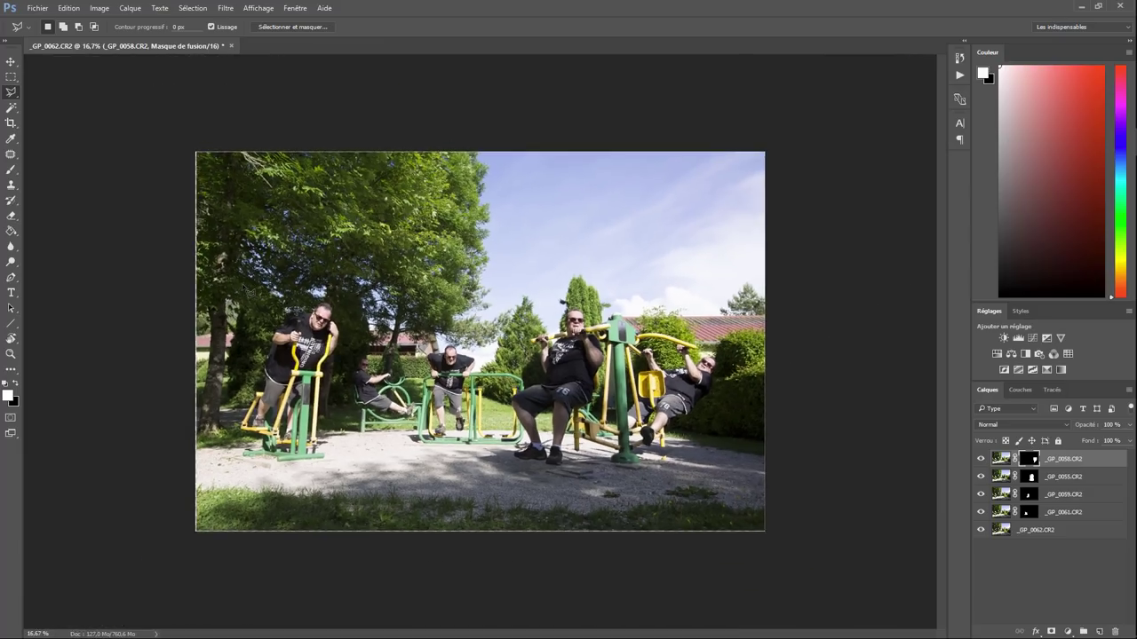
key(ctrl+plus)
key(ctrl+plus)
Zoom to 100%, pan, then zoom to 200% on the yellow seat linkage beside the seated man
scroll(804, 551, up, 1)
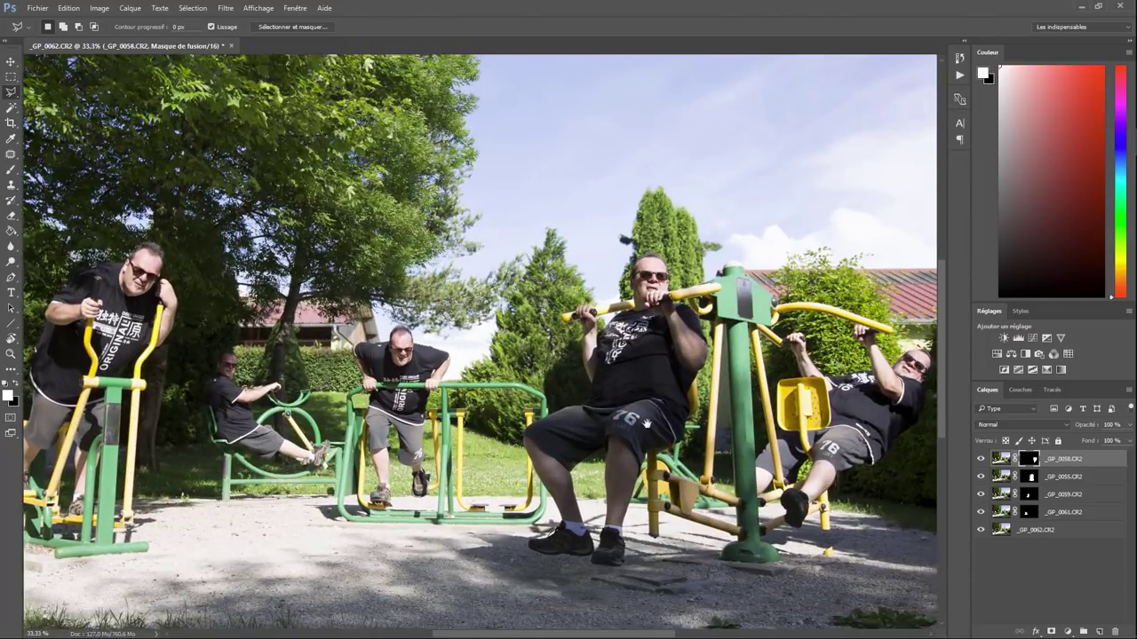
key(ctrl+plus)
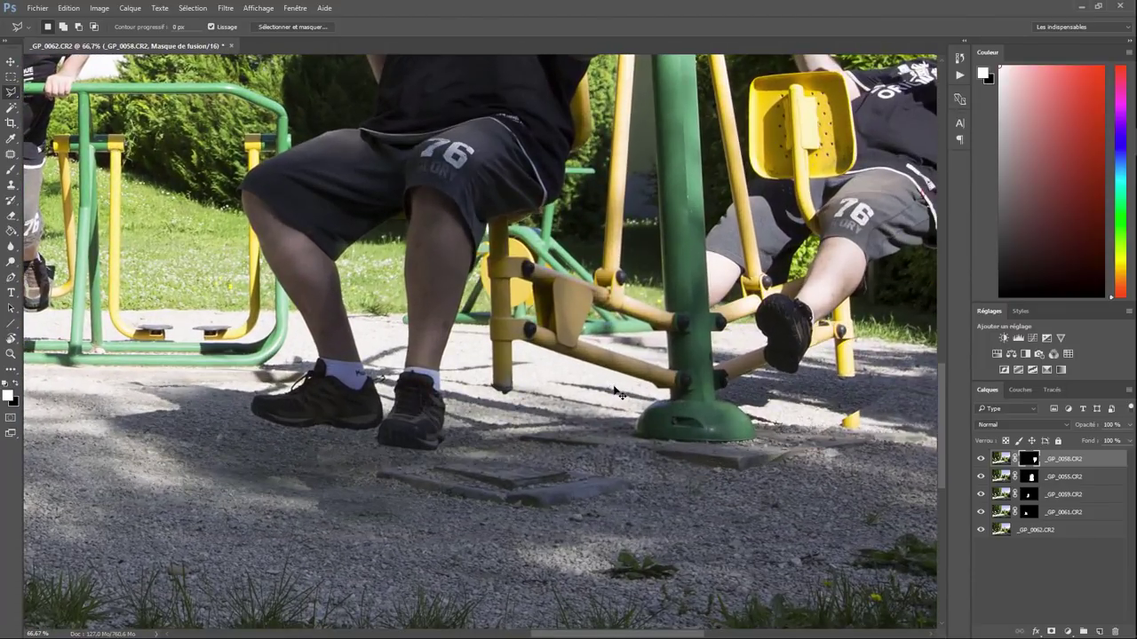
drag(774, 314, 630, 330)
key(ctrl+plus)
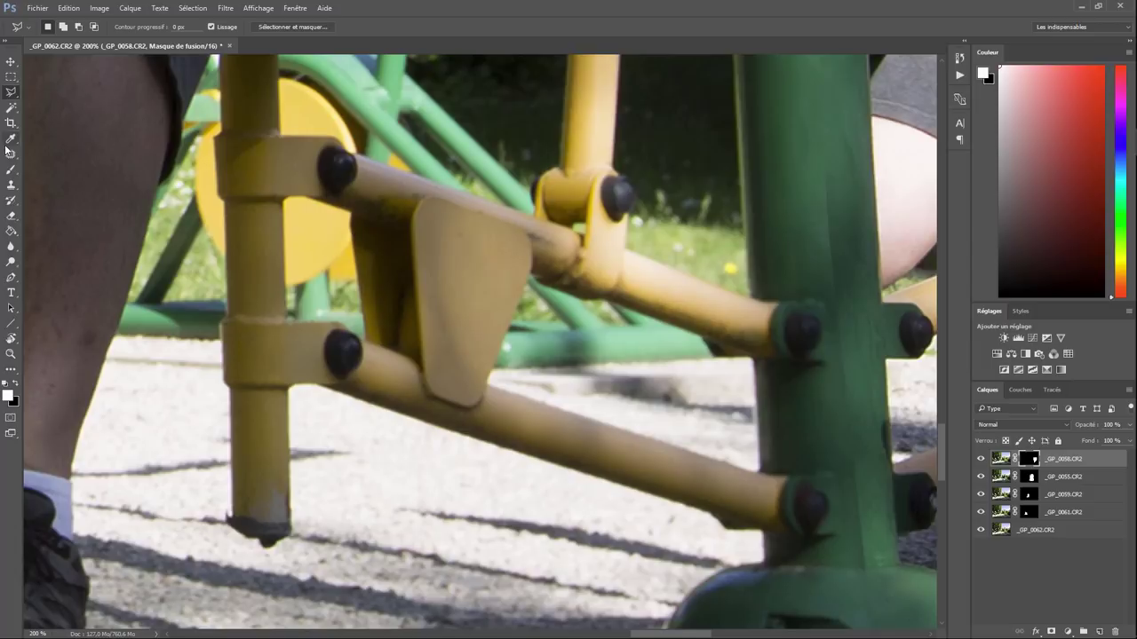
Set the brush to 52 px and 15% hardness, then paint the _GP_0058 mask revealing the yellow bar
click(11, 169)
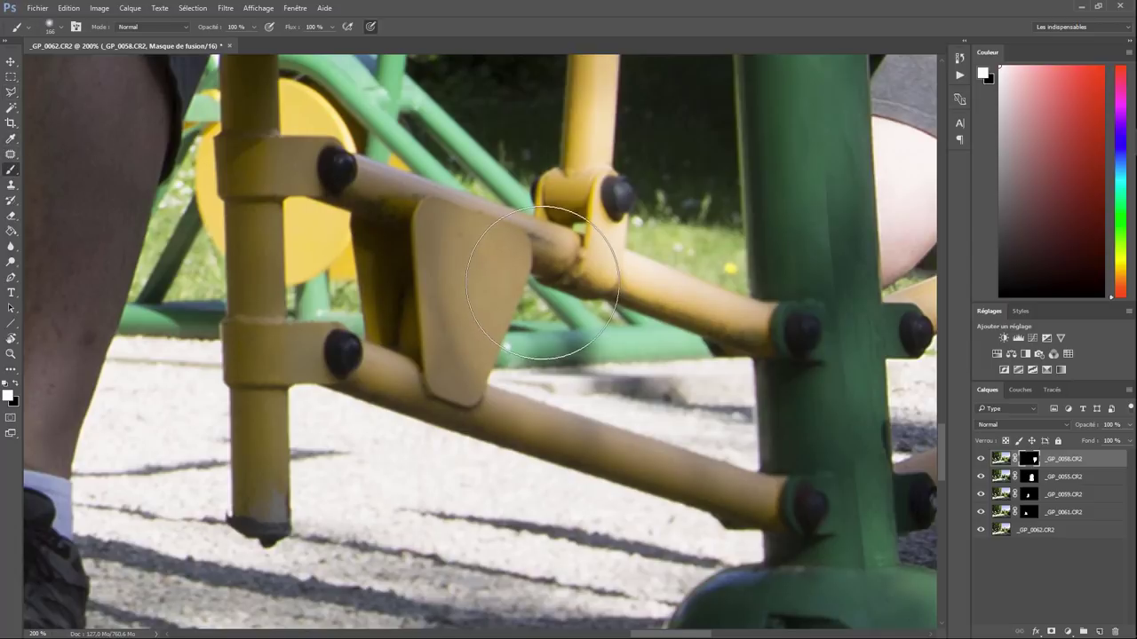
right_click(600, 257)
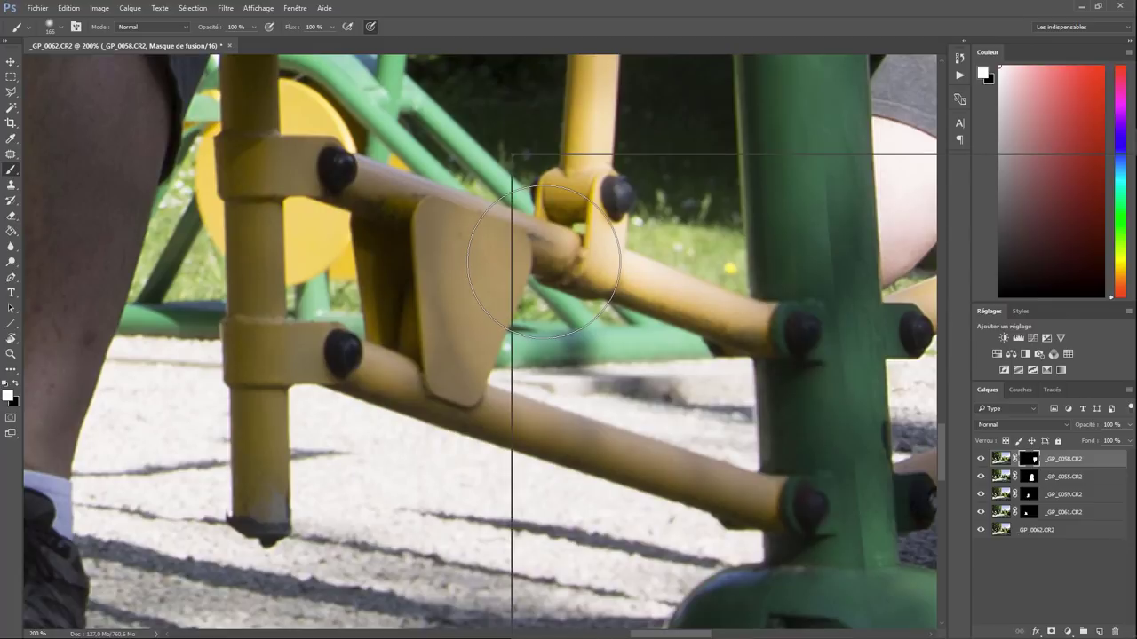
drag(623, 185, 588, 184)
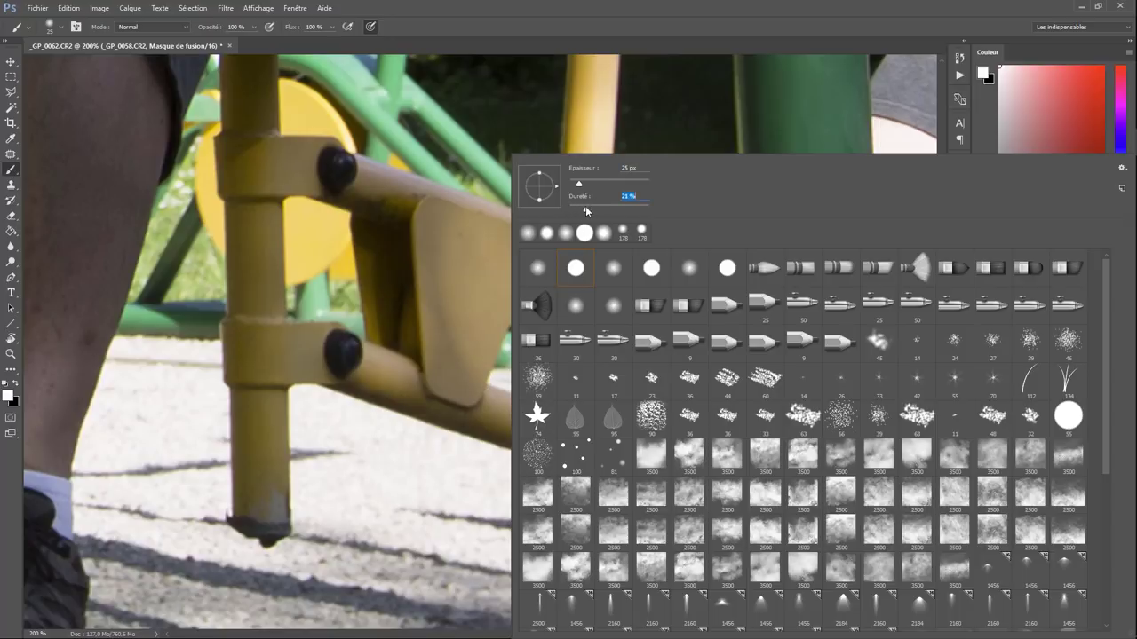
drag(593, 209, 585, 209)
click(921, 139)
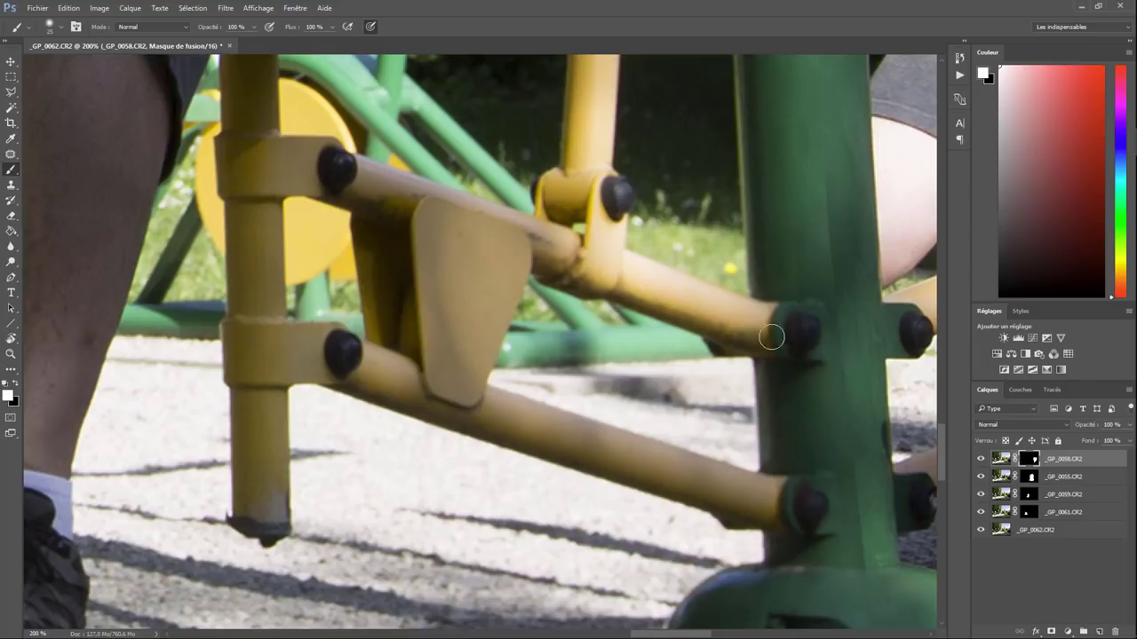
mouse_move(732, 275)
mouse_down()
mouse_move(730, 256)
mouse_move(724, 269)
mouse_move(752, 276)
mouse_move(742, 232)
mouse_move(742, 271)
mouse_up()
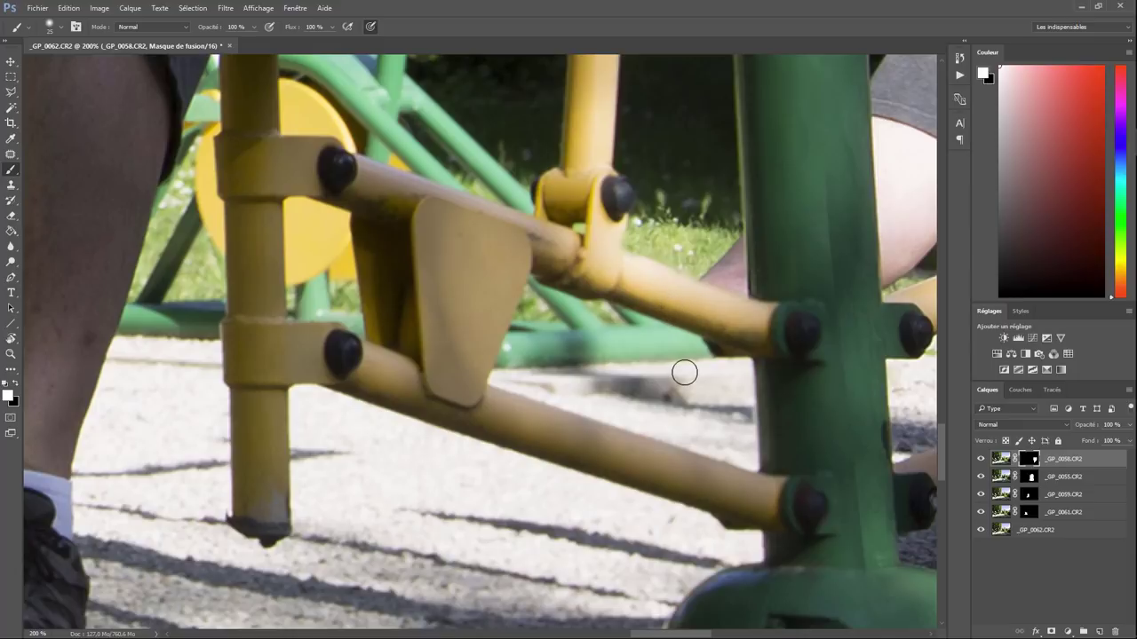
mouse_move(706, 356)
mouse_down()
mouse_move(662, 356)
mouse_move(701, 353)
mouse_move(627, 329)
mouse_move(720, 358)
mouse_move(728, 385)
mouse_move(742, 369)
mouse_move(744, 399)
mouse_move(716, 391)
mouse_move(698, 406)
mouse_move(692, 418)
mouse_move(710, 439)
mouse_move(559, 386)
mouse_move(675, 380)
mouse_move(666, 413)
mouse_move(696, 382)
mouse_move(555, 364)
mouse_move(634, 338)
mouse_move(617, 330)
mouse_move(518, 340)
mouse_move(501, 362)
mouse_move(544, 373)
mouse_move(507, 367)
mouse_move(532, 367)
mouse_move(604, 326)
mouse_move(603, 275)
mouse_up()
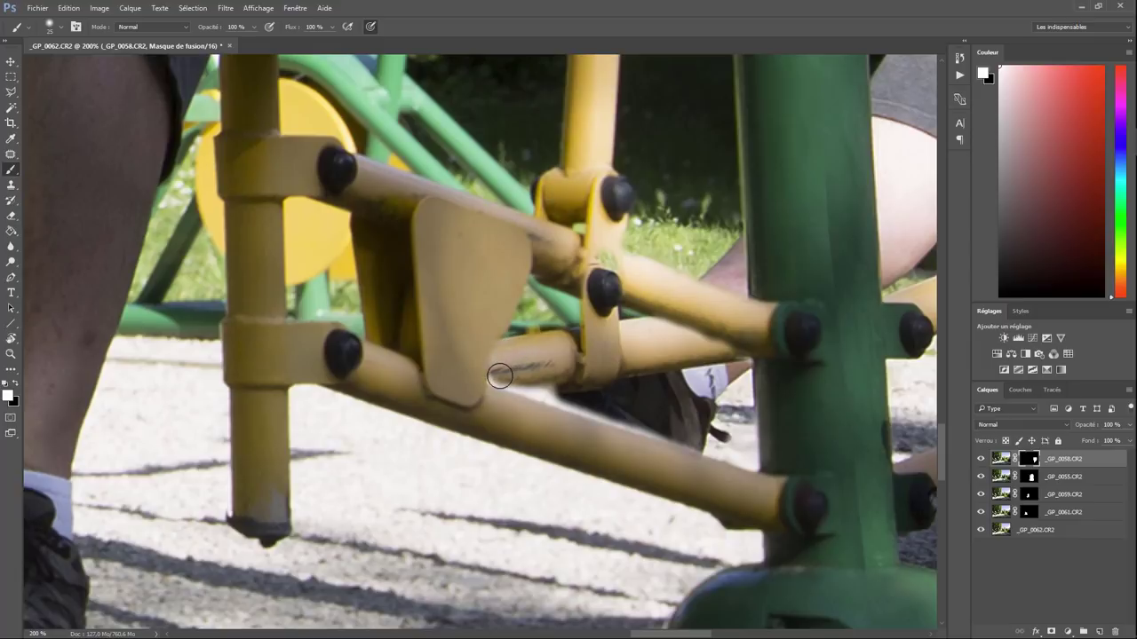
Touch up the mask along the lower yellow bar and reveal the bar between the two bars
mouse_move(500, 376)
mouse_down()
mouse_move(656, 436)
mouse_move(706, 444)
mouse_move(698, 430)
mouse_up()
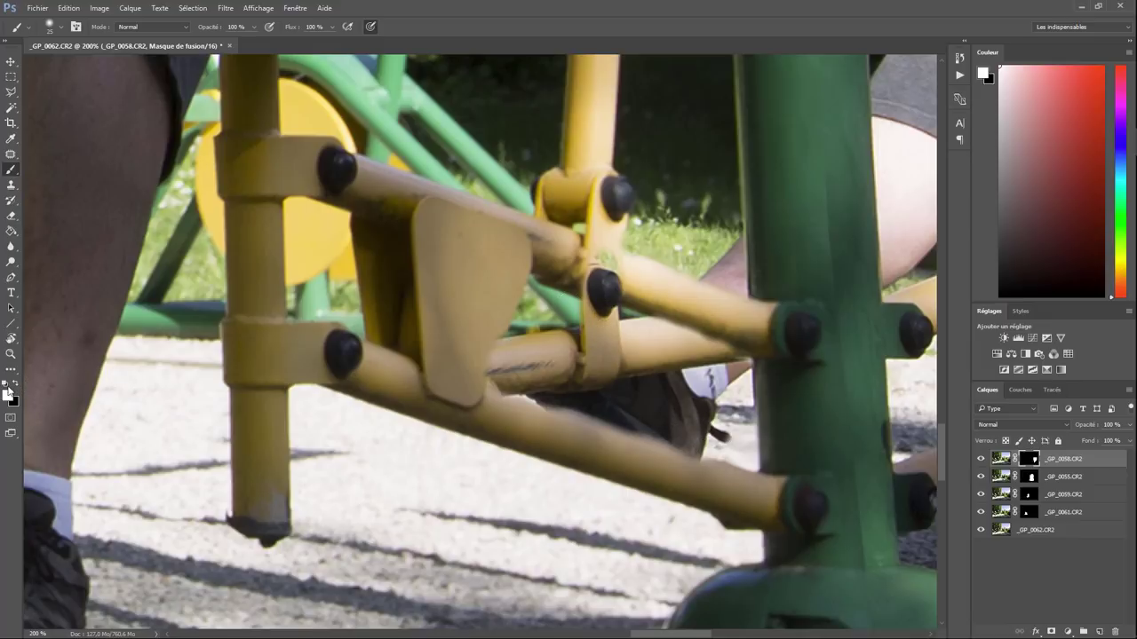
click(15, 383)
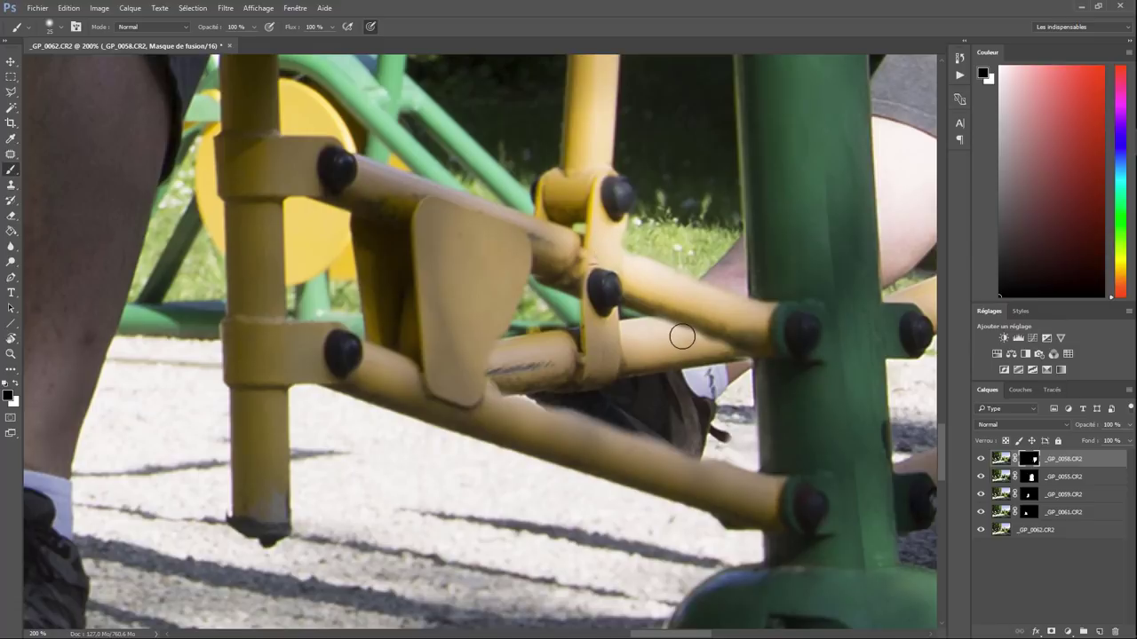
click(16, 385)
drag(707, 331, 741, 338)
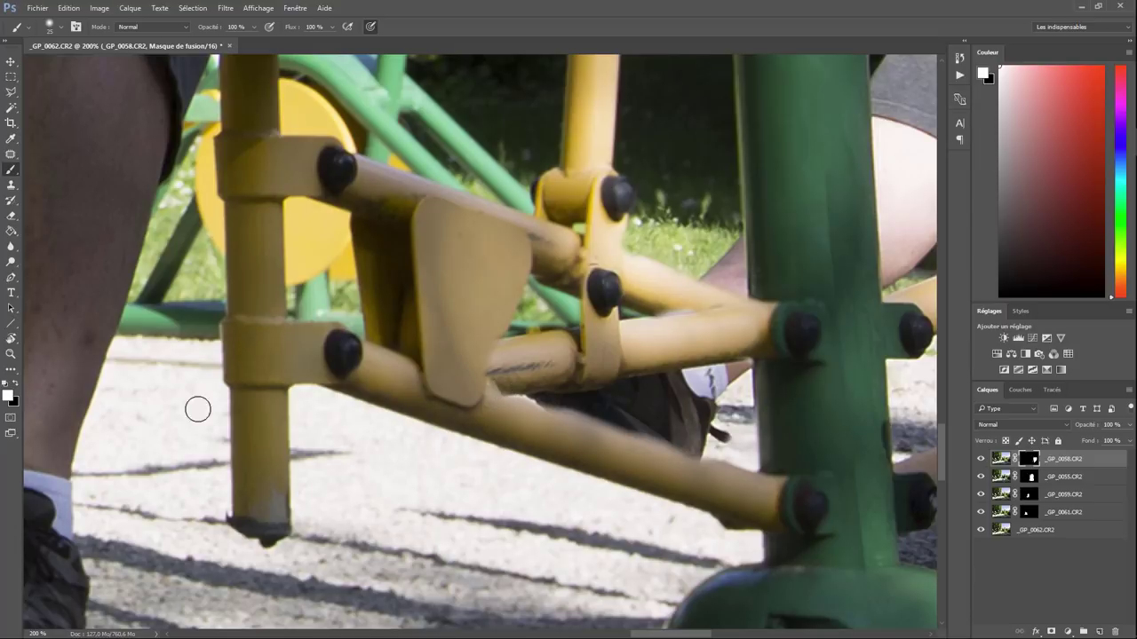
Hide the shadow below the plate, reveal the area under the plate, and undo the stray patch
click(16, 385)
drag(492, 391, 712, 469)
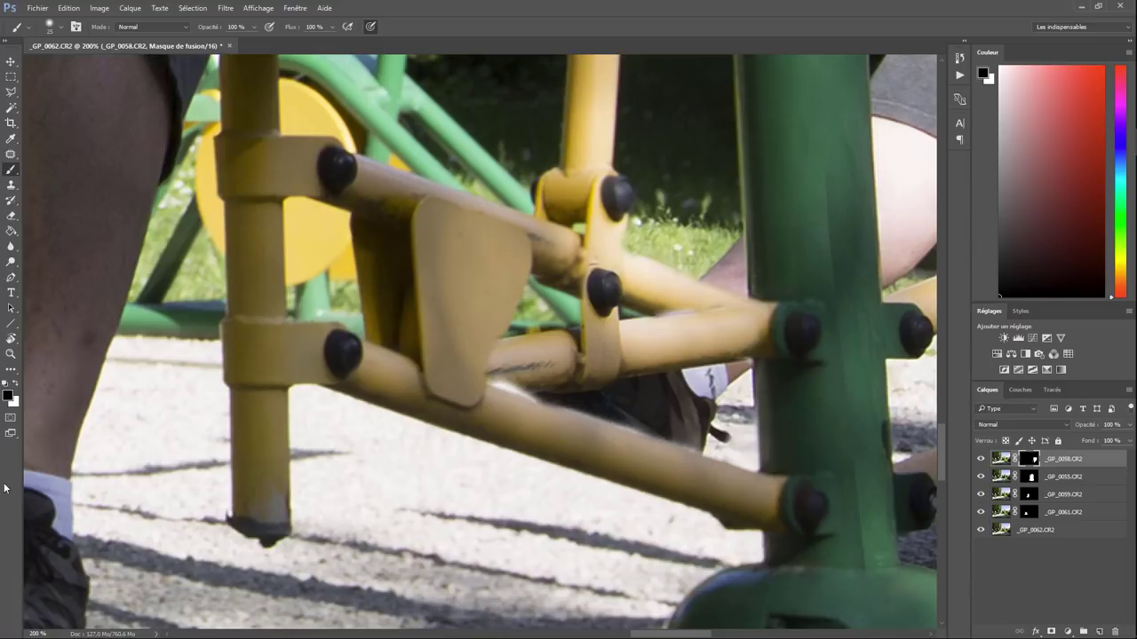
click(17, 385)
mouse_move(494, 374)
mouse_down()
mouse_move(711, 437)
mouse_move(675, 433)
mouse_up()
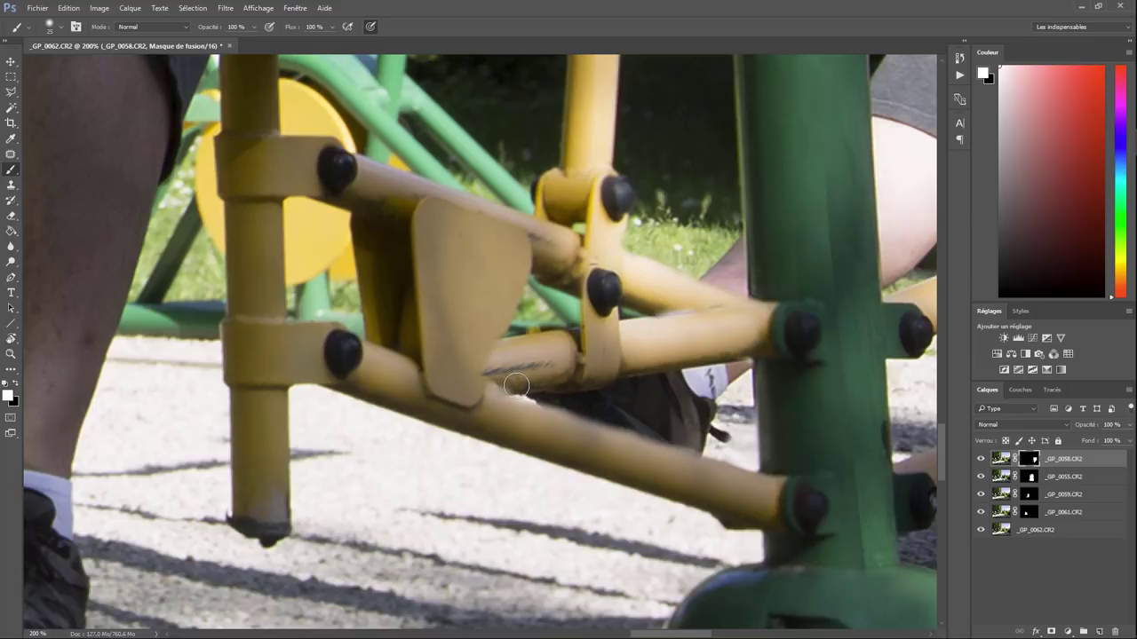
drag(531, 389, 527, 409)
drag(541, 316, 545, 326)
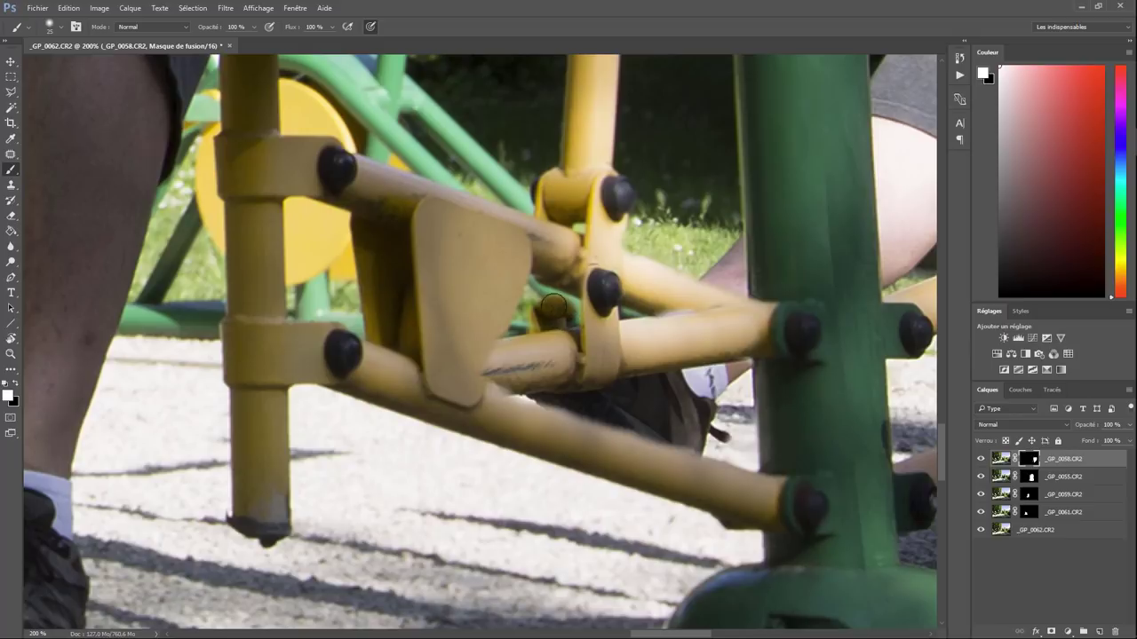
key(ctrl+z)
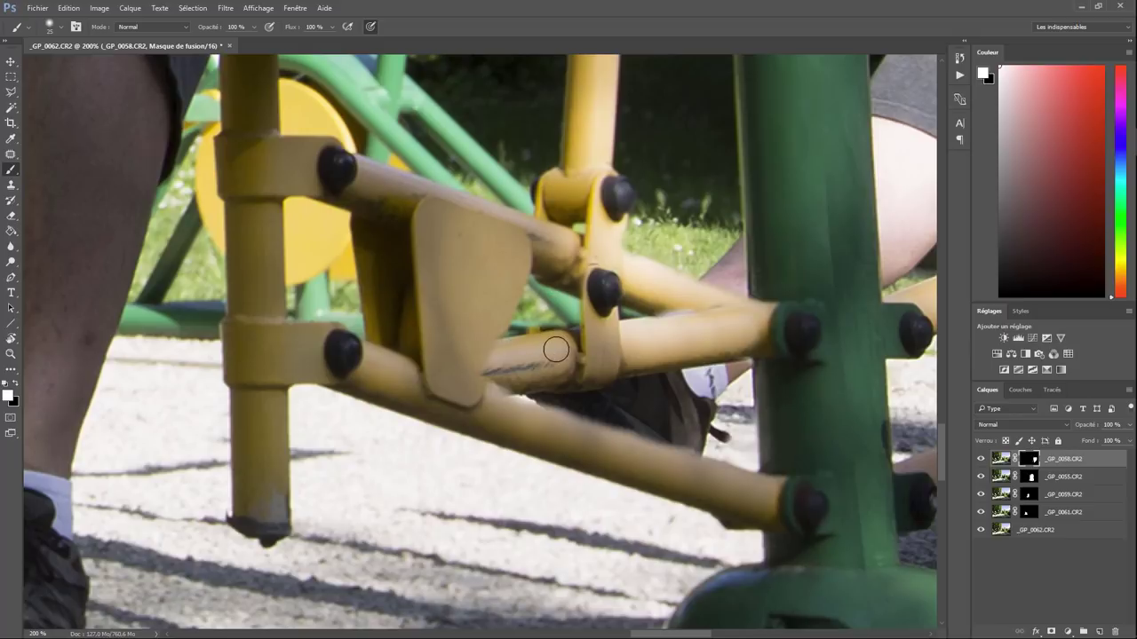
Close the composite, choosing Oui to save it as _GP_0055-Modifier.psd
scroll(556, 349, down, 1)
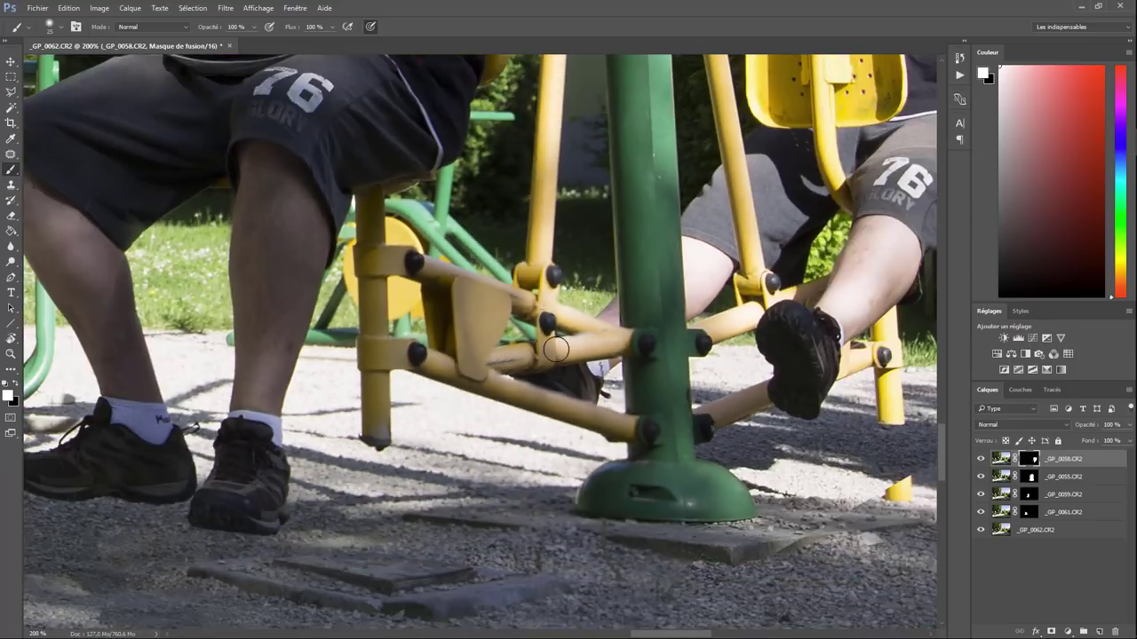
scroll(556, 349, down, 1)
scroll(556, 349, down, 1)
scroll(556, 348, down, 1)
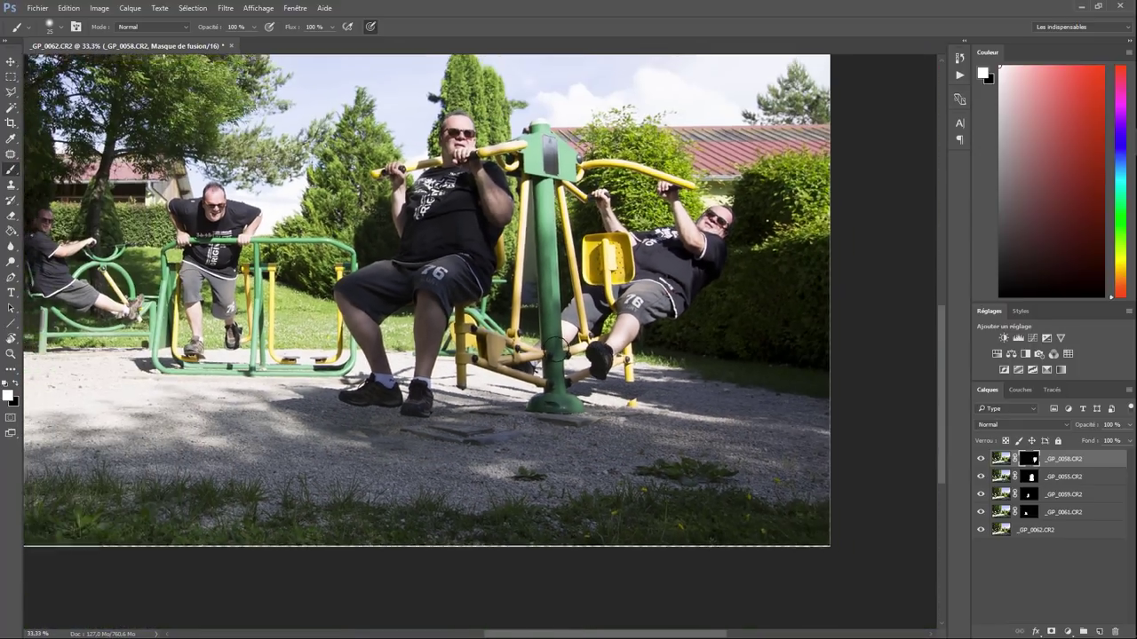
scroll(556, 347, down, 1)
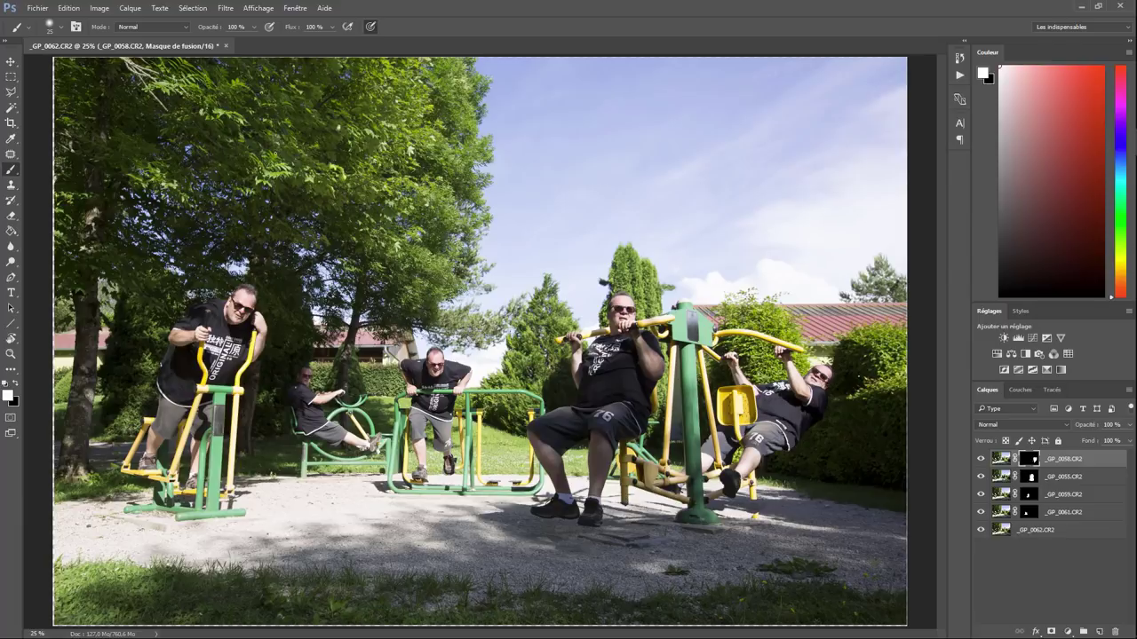
click(228, 46)
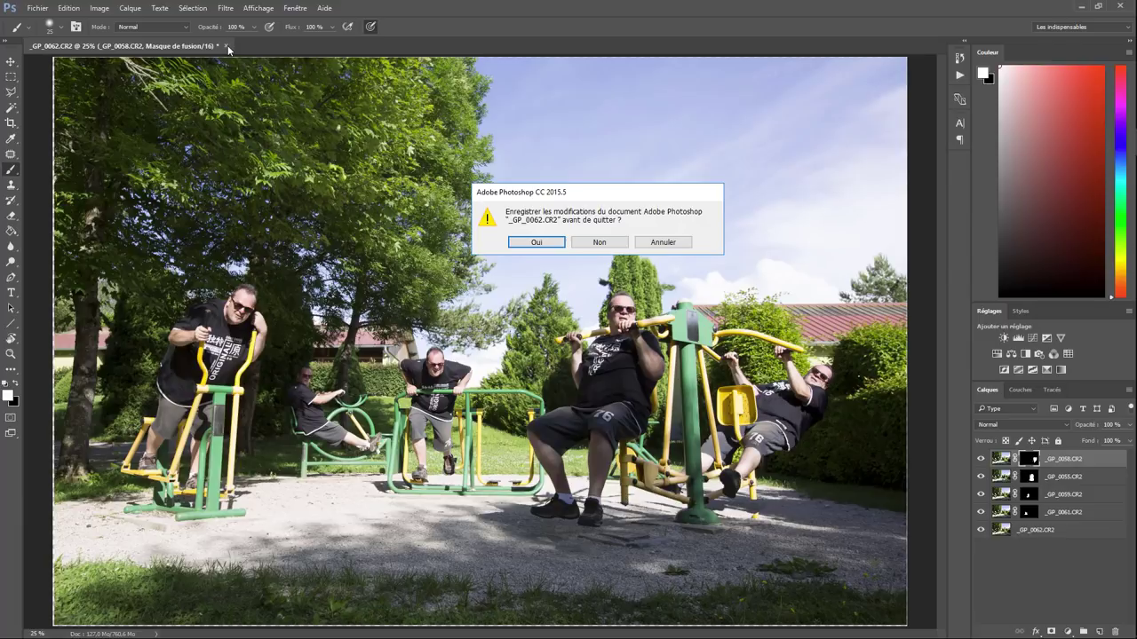
click(537, 242)
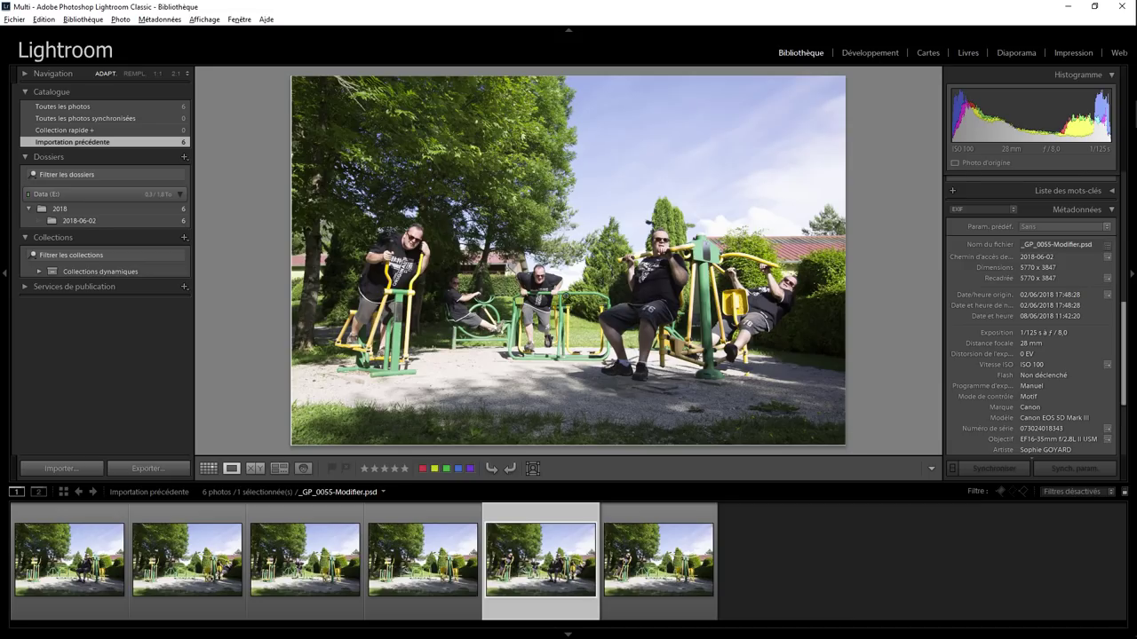
In the Développement module, draw a slightly smaller crop frame and apply it
click(875, 53)
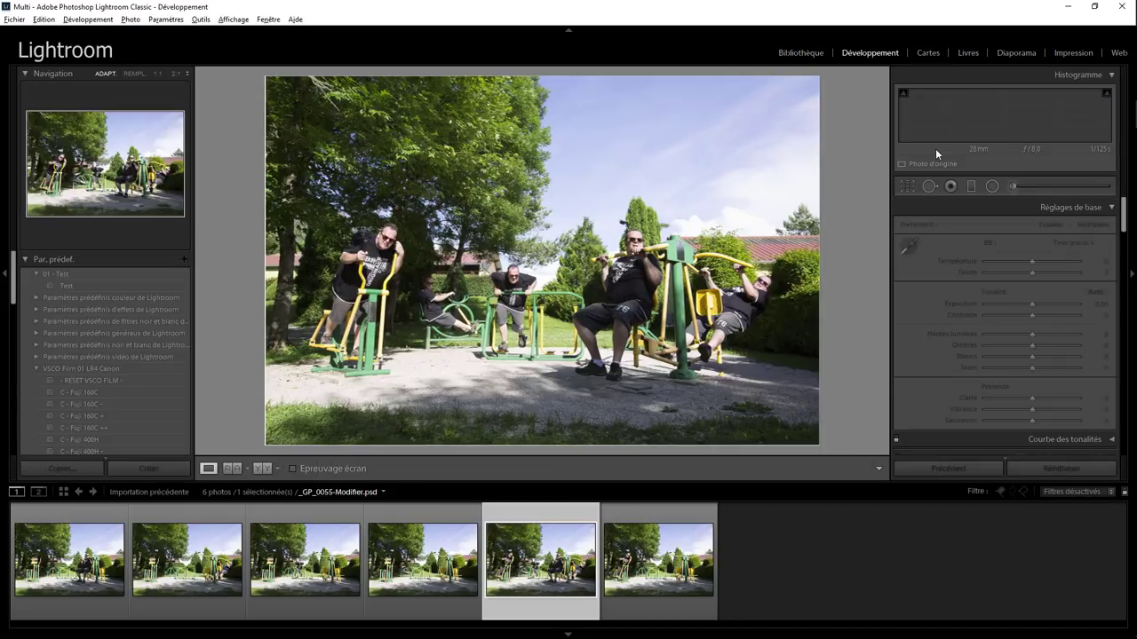
click(906, 186)
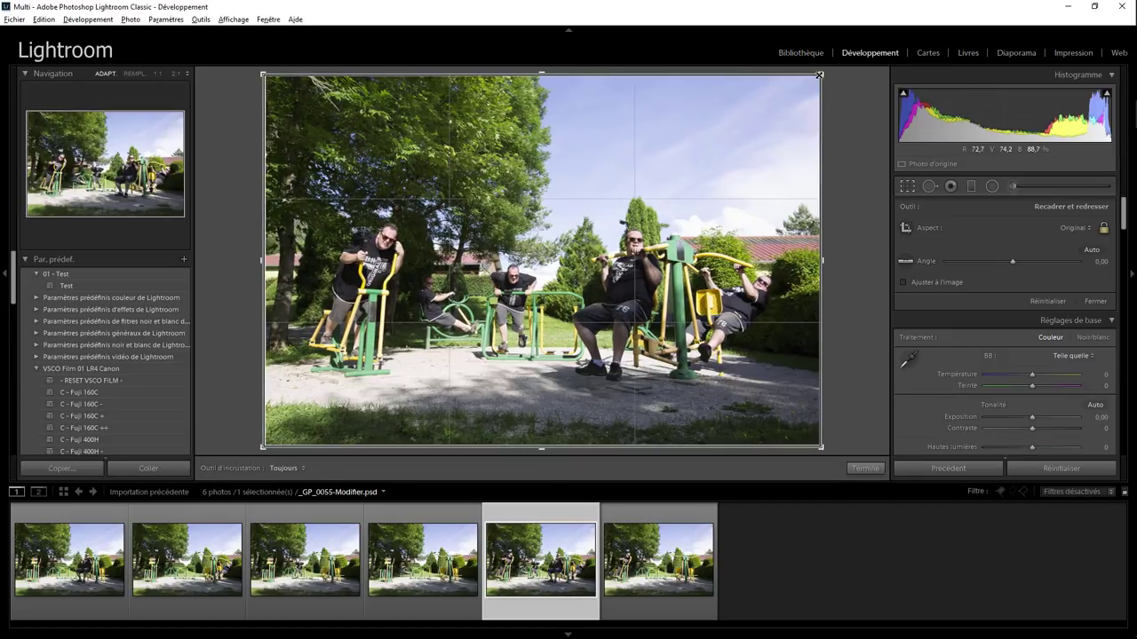
mouse_move(803, 89)
mouse_down()
mouse_move(277, 414)
mouse_move(288, 431)
mouse_up()
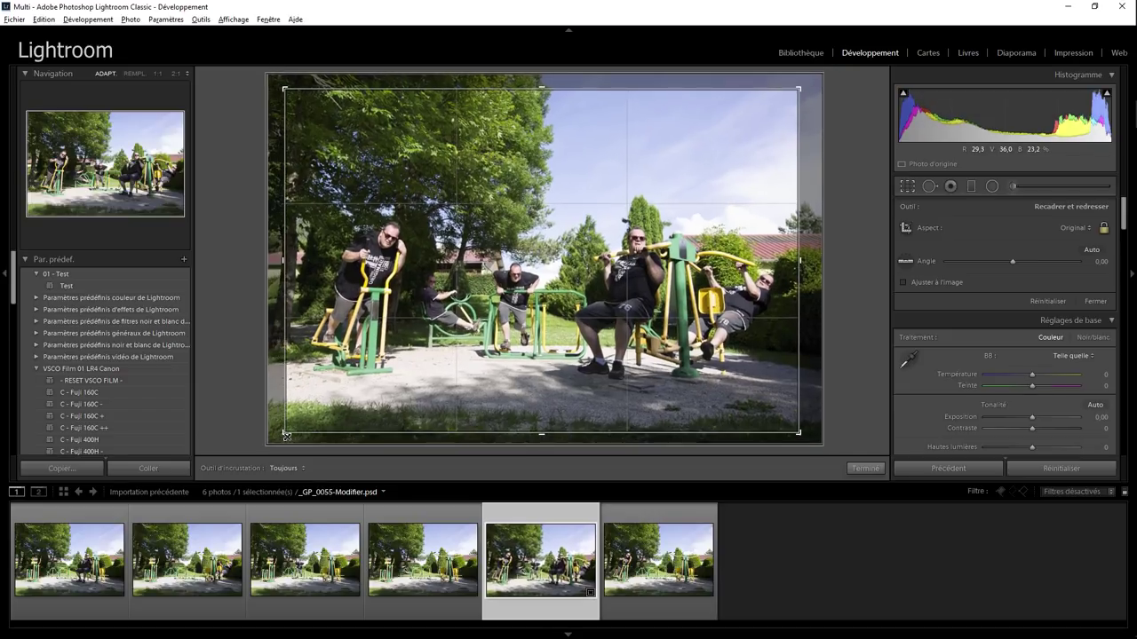
key(Return)
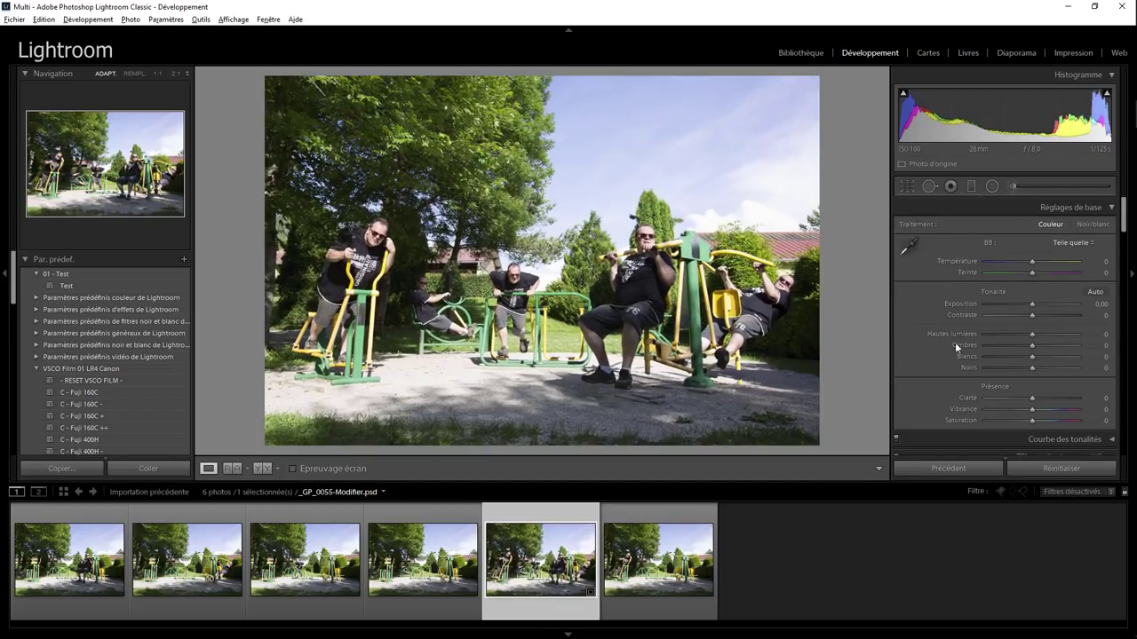
Set Hautes lumières -64, Ombres +11, Blancs -34, and Vignetage Gain -18
mouse_move(1033, 334)
mouse_down()
mouse_move(1004, 334)
mouse_move(1058, 345)
mouse_move(1040, 346)
mouse_up()
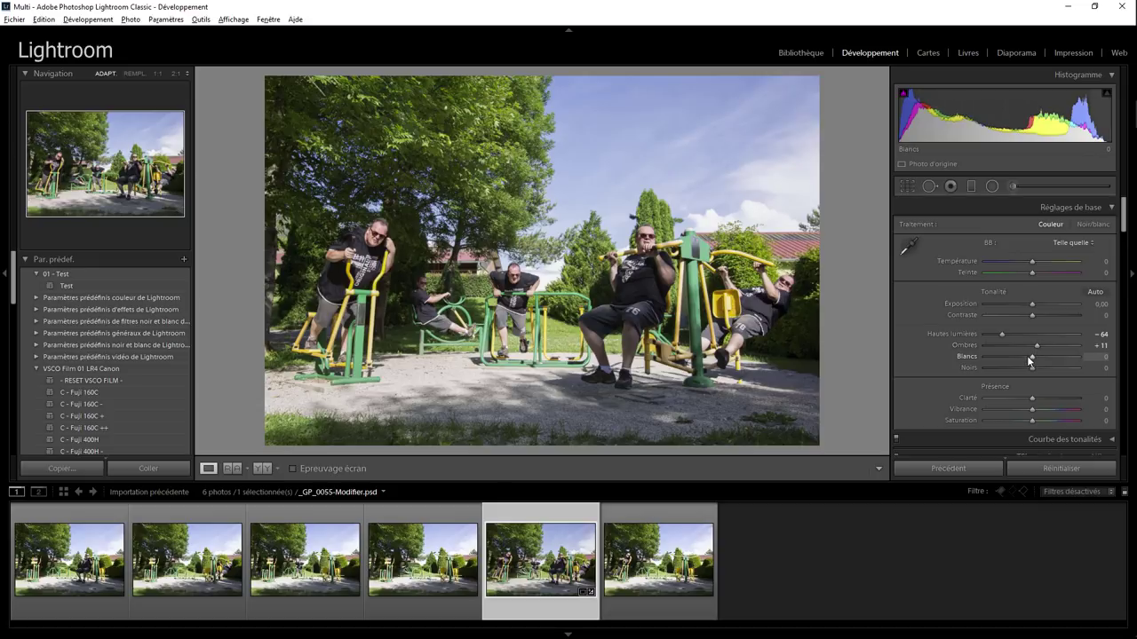
mouse_move(1032, 356)
mouse_down()
mouse_move(1012, 359)
mouse_move(1019, 366)
mouse_up()
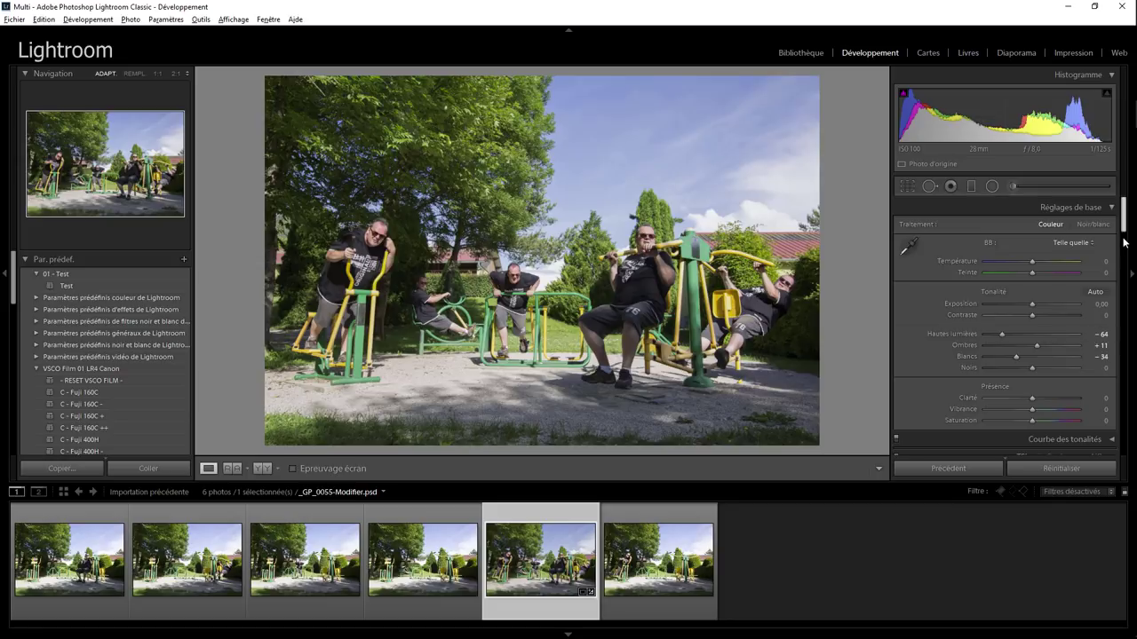
drag(1122, 229, 1122, 425)
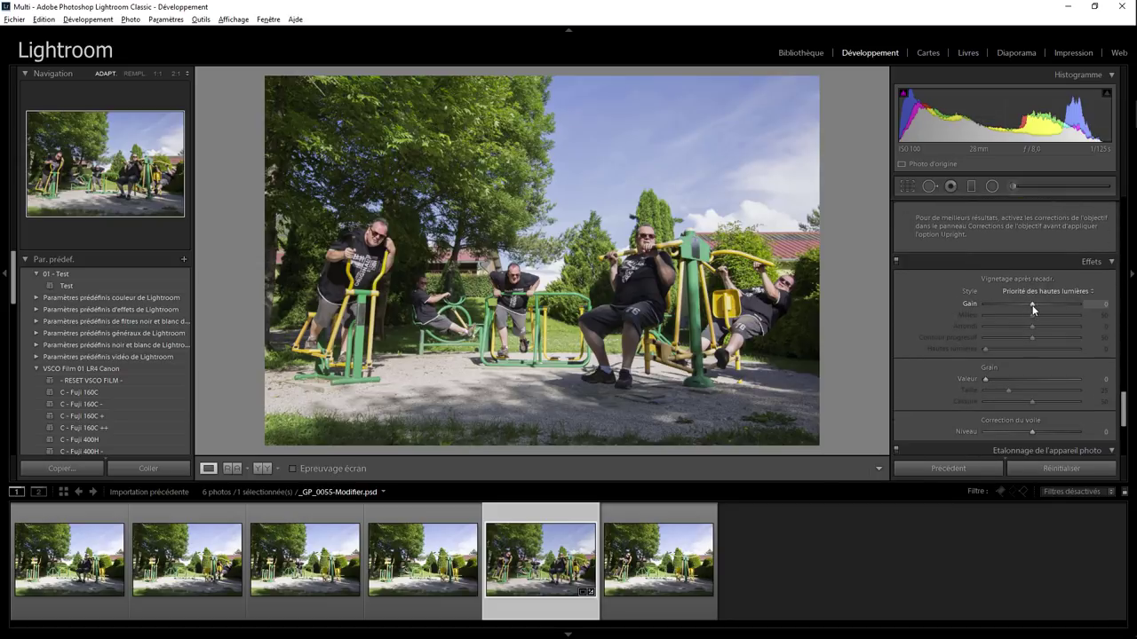
drag(1032, 305, 1023, 304)
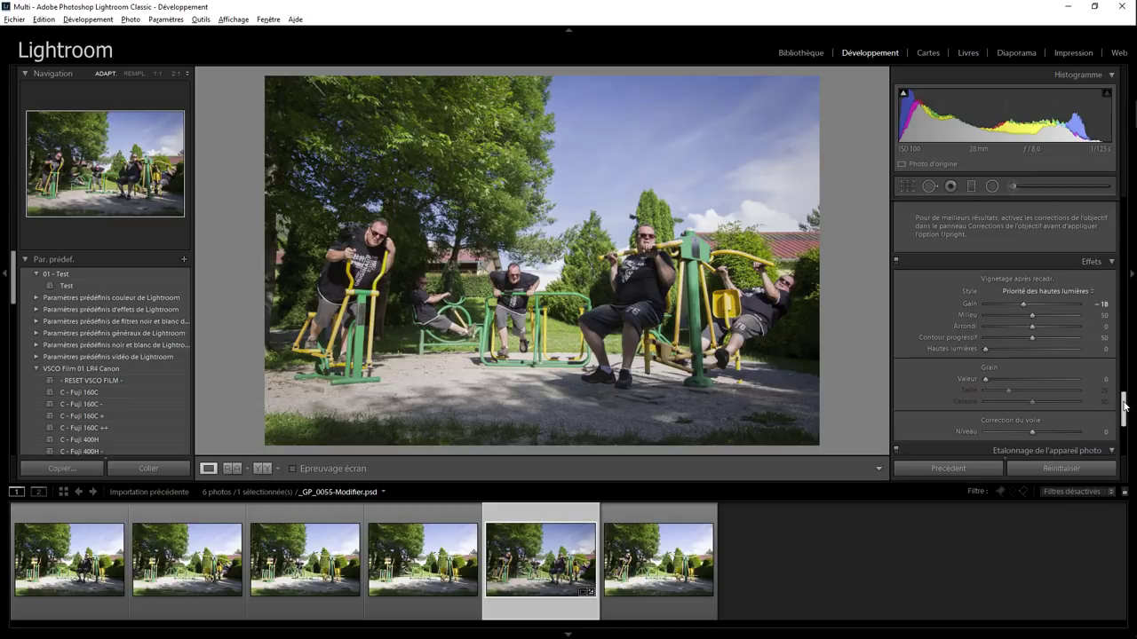
drag(1124, 405, 1124, 253)
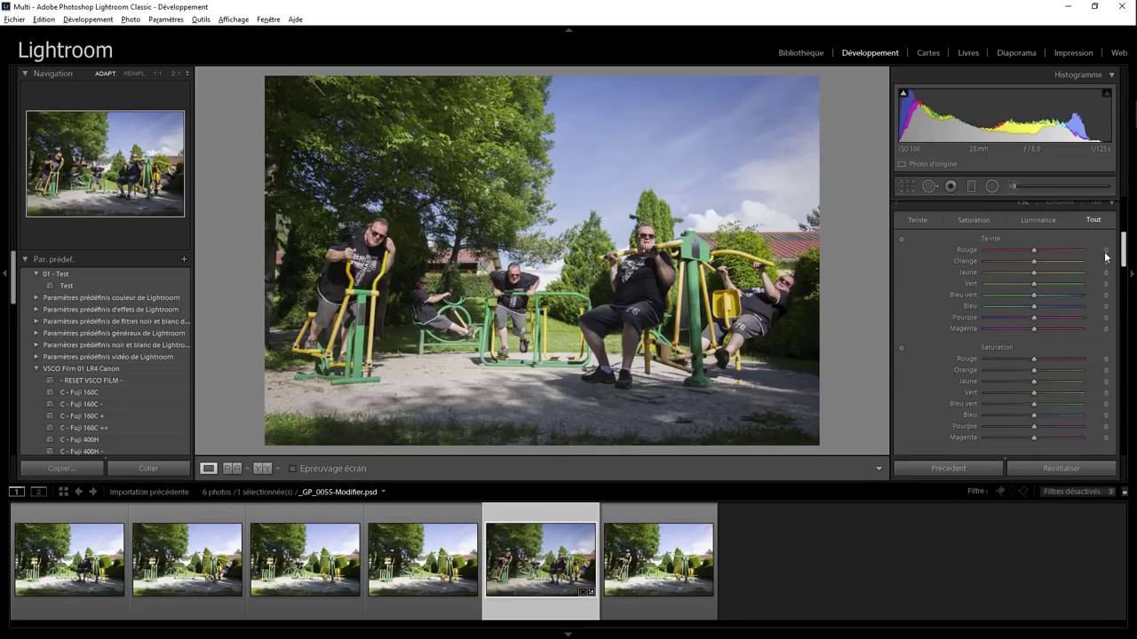
Reset Teinte Rouge to 0, set Saturation Rouge -12 and Luminance Bleu -7, and collapse the side panels
double_click(1046, 256)
mouse_move(1033, 358)
mouse_down()
mouse_move(981, 363)
mouse_move(1036, 360)
mouse_up()
drag(1018, 359, 1031, 361)
drag(1124, 260, 1126, 287)
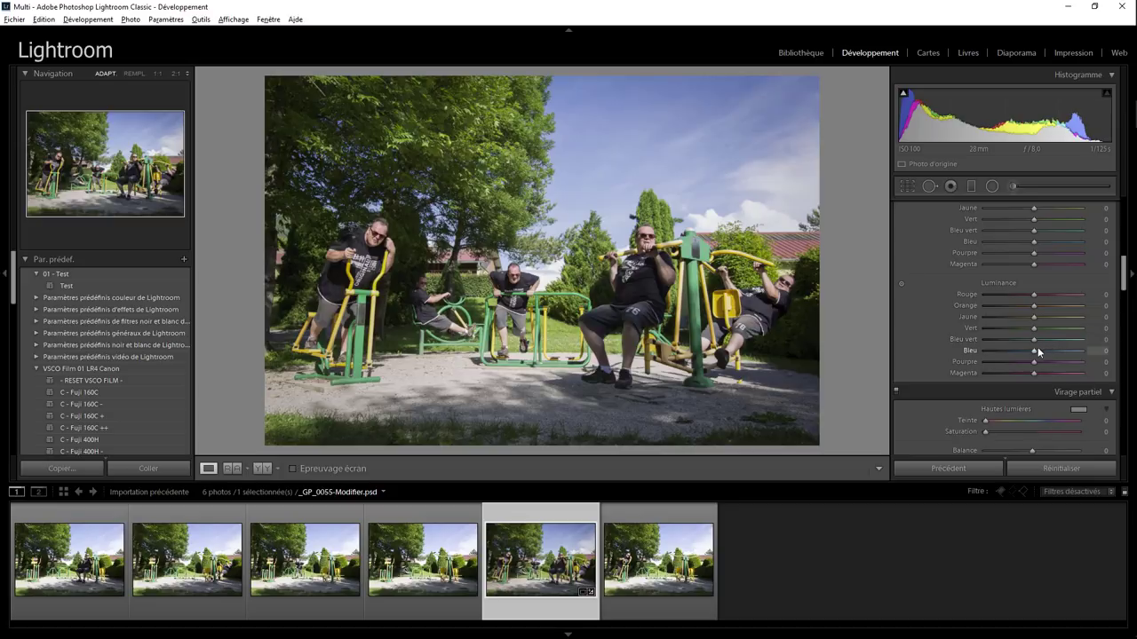
drag(1034, 350, 1029, 351)
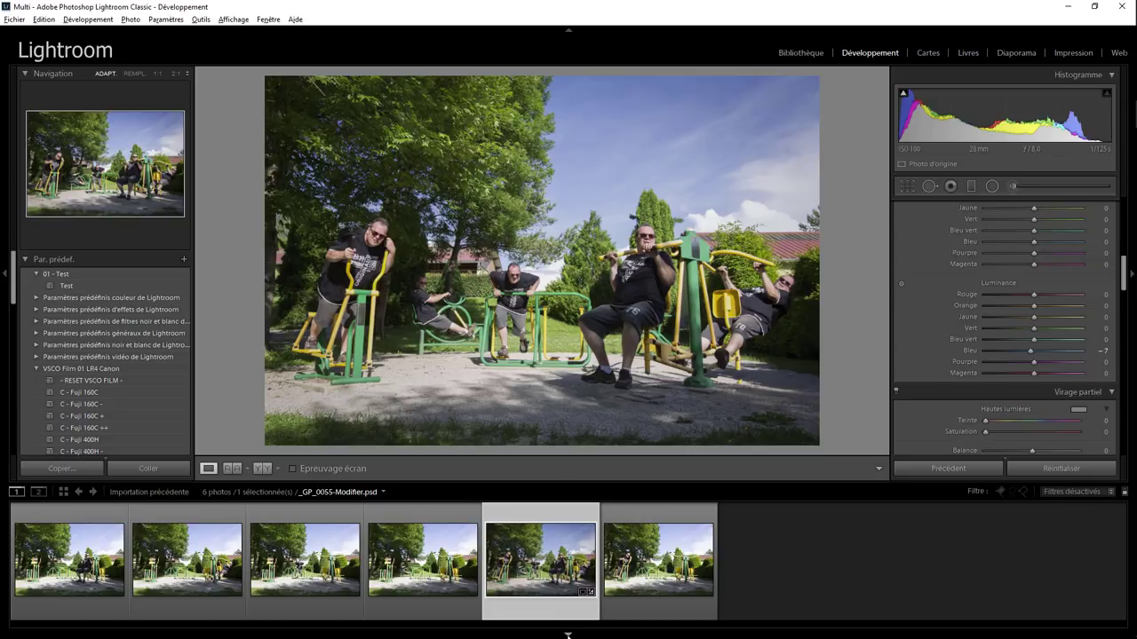
click(569, 634)
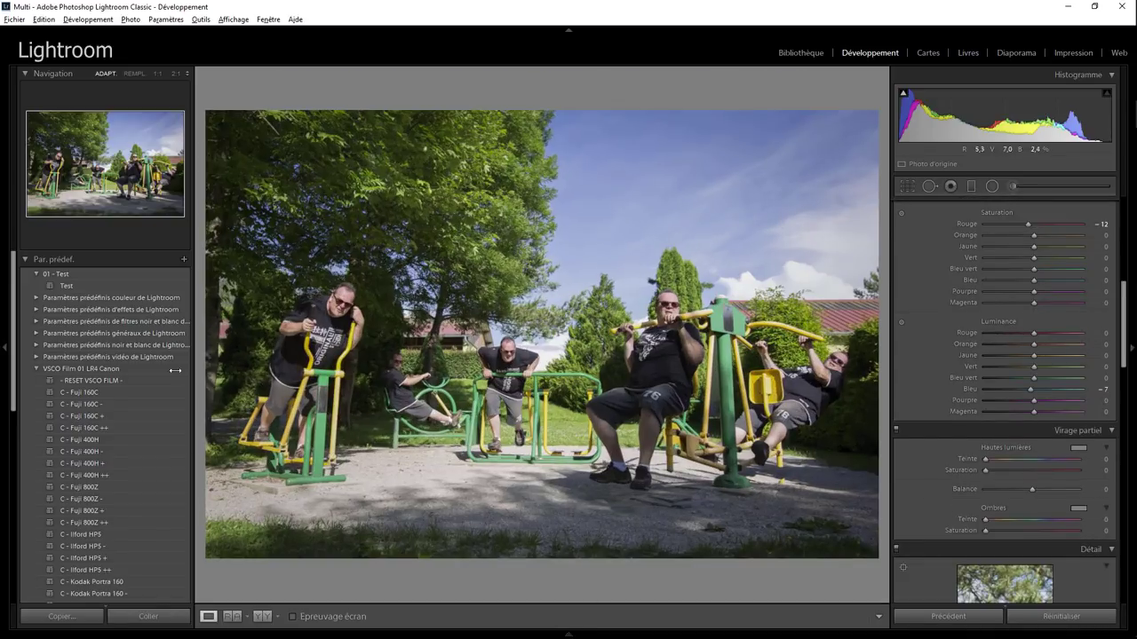
click(4, 352)
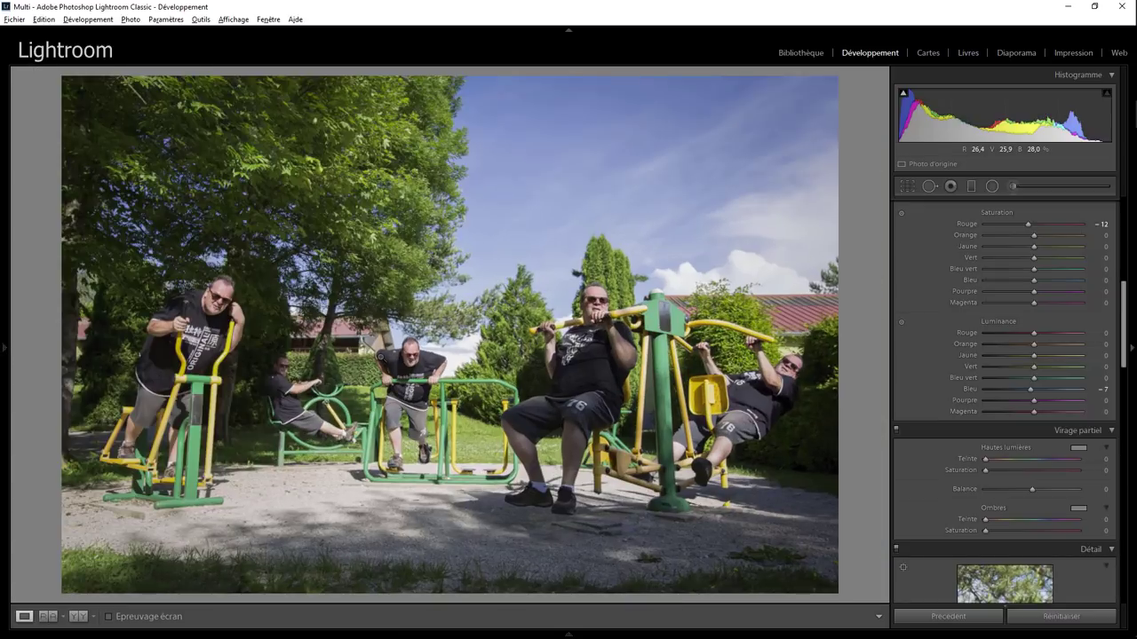